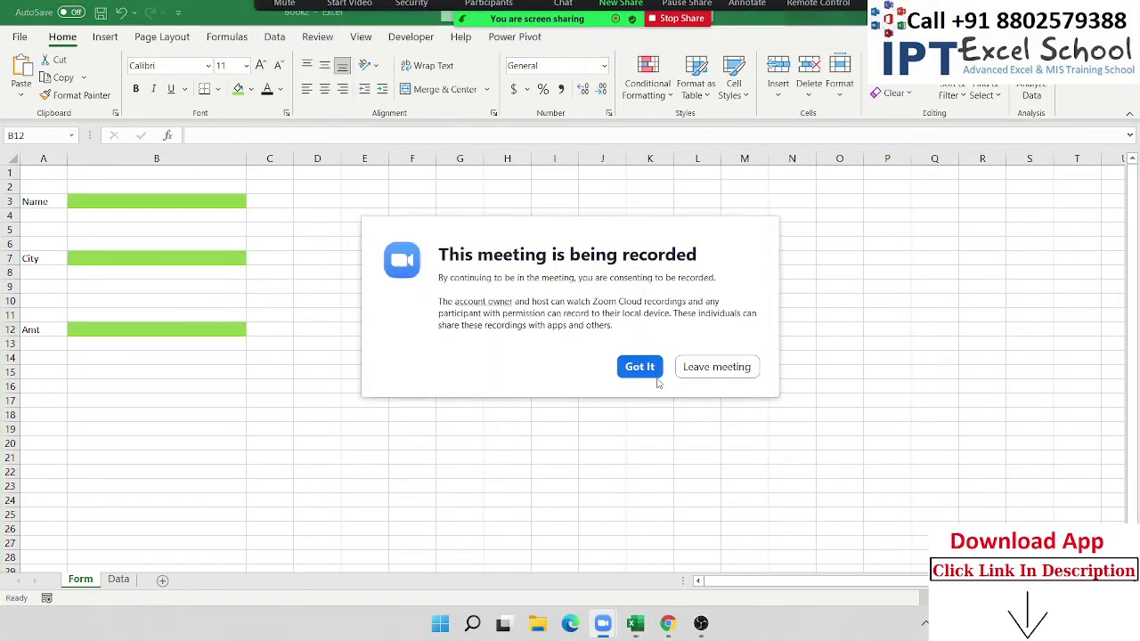
# Dismiss the meeting recording notice and options menu, returning focus to the workbook
pyautogui.click(639, 366)
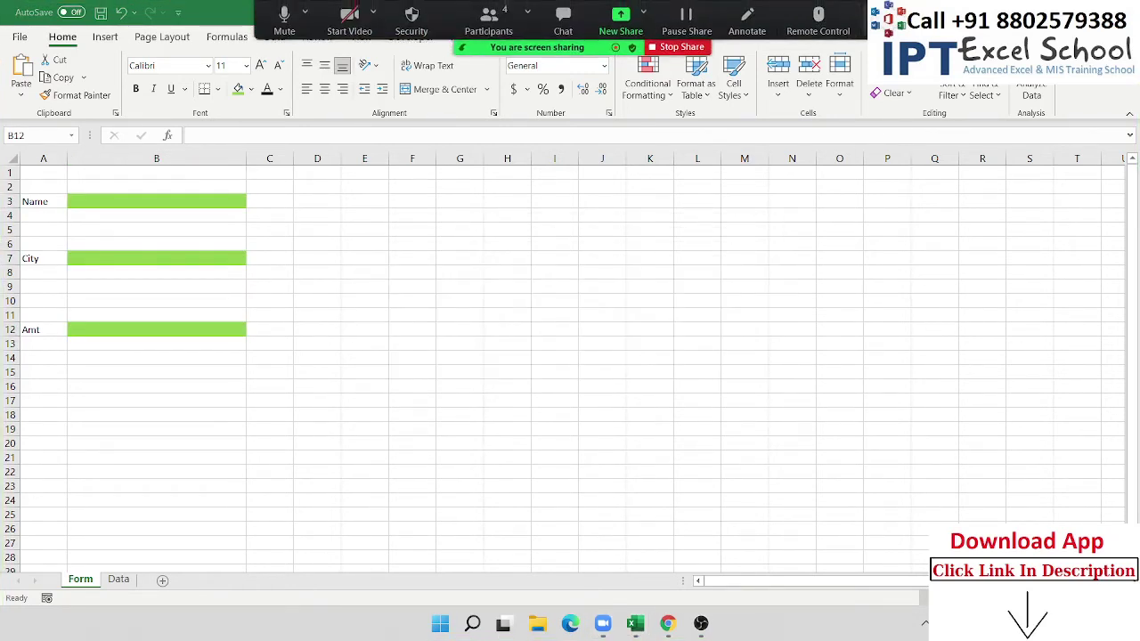
pyautogui.click(865, 19)
pyautogui.press('Escape')
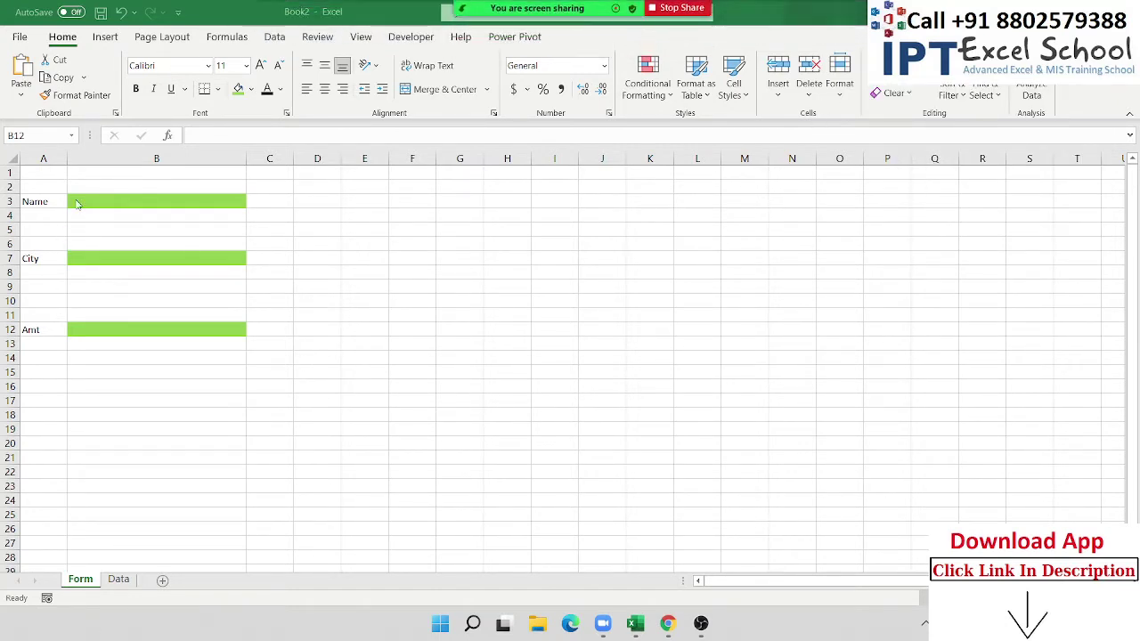
pyautogui.click(81, 201)
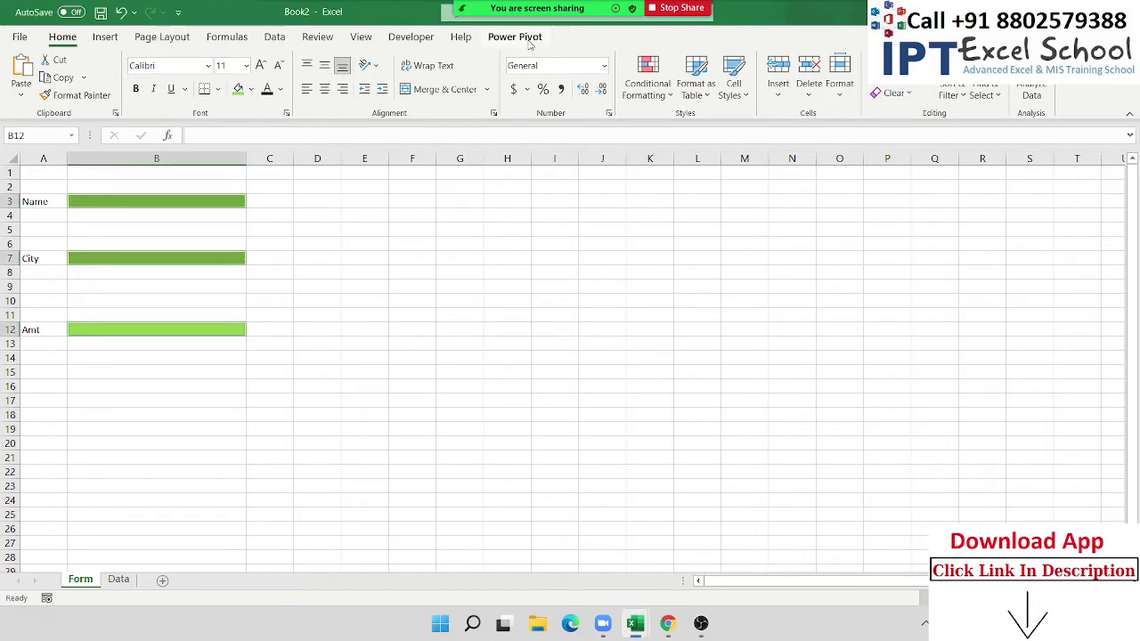
# Check and close the meeting participants list, then show the empty Data sheet
pyautogui.moveTo(528, 5)
pyautogui.click(499, 23)
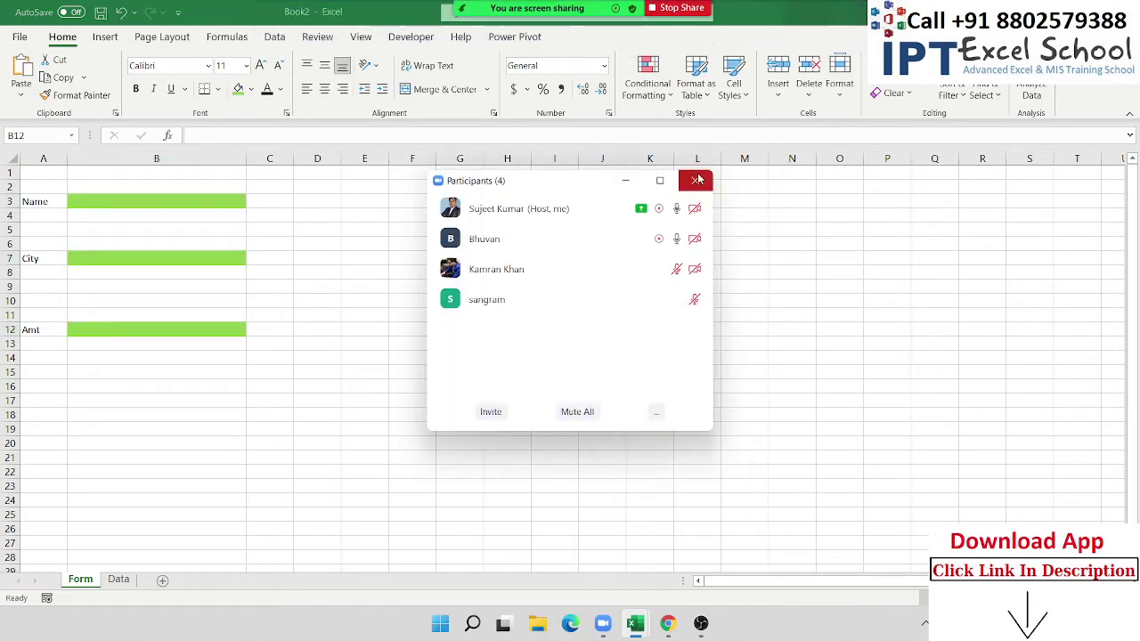
pyautogui.moveTo(693, 247)
pyautogui.click(686, 270)
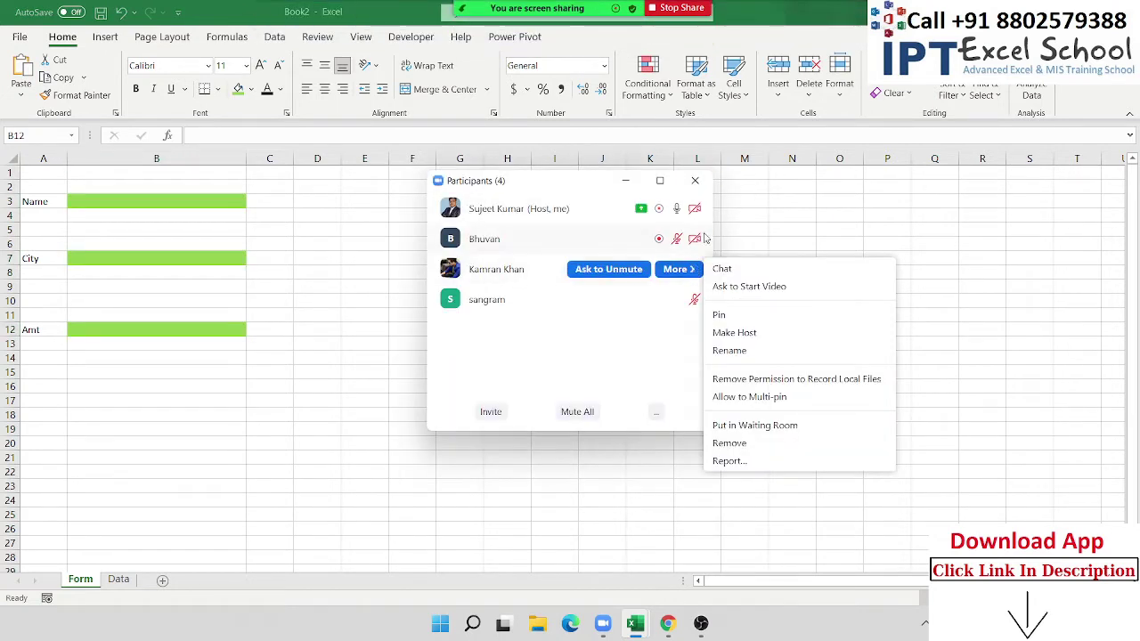
pyautogui.click(696, 181)
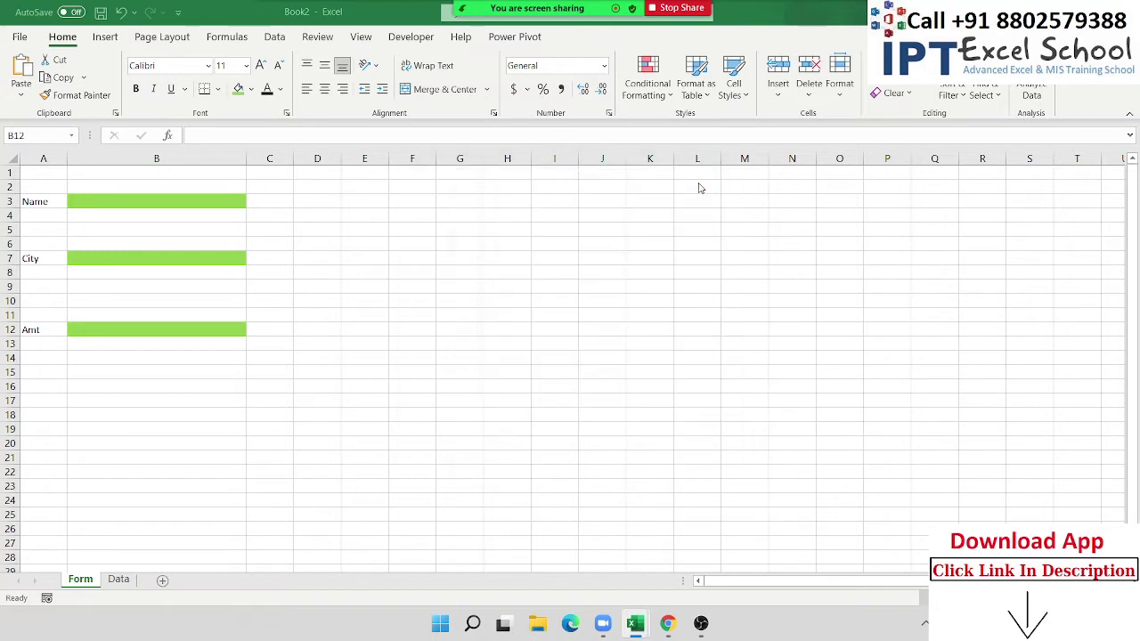
pyautogui.click(118, 580)
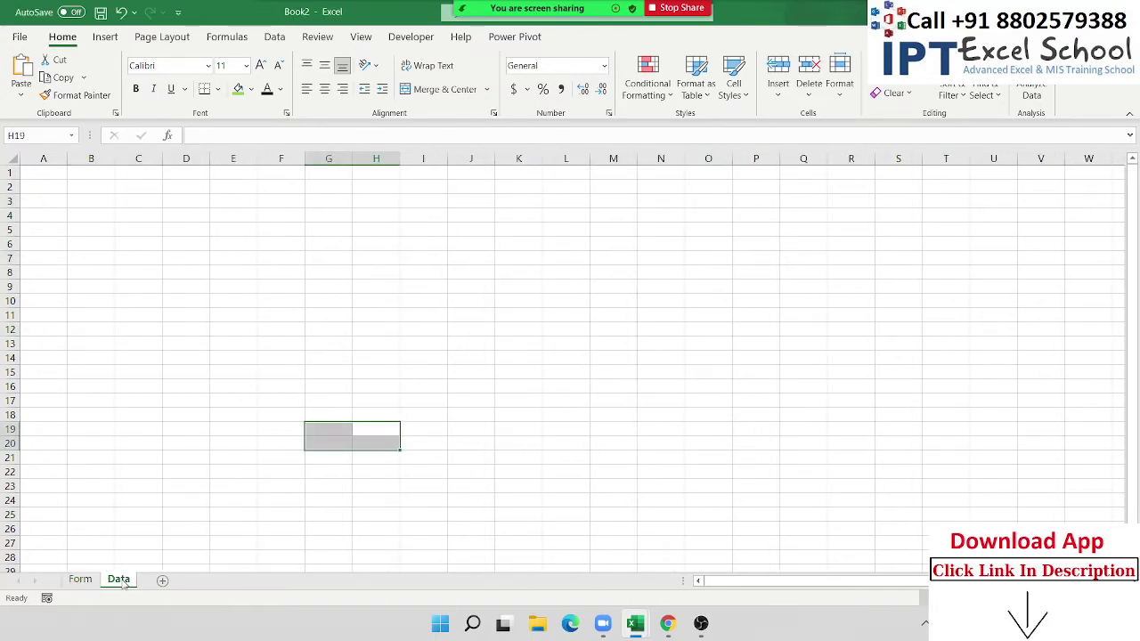
# Enter headers Sr, Date, Time, Name, City and Amt across A1:F1 of the Data sheet
pyautogui.click(47, 172)
pyautogui.write('Sr')
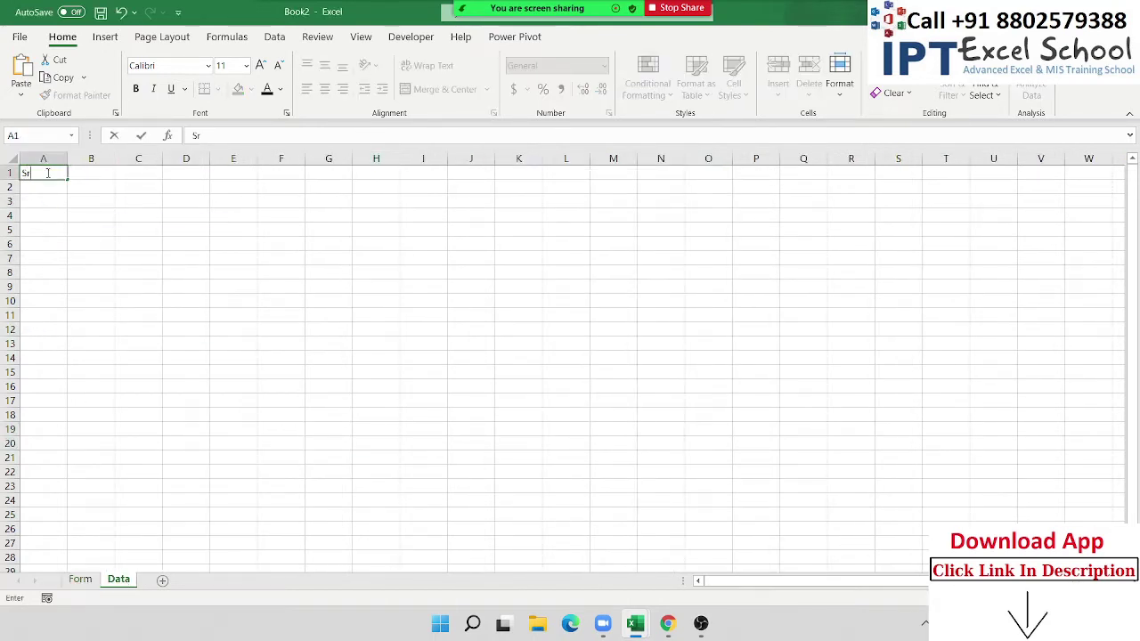
pyautogui.press('Tab')
pyautogui.write('Date')
pyautogui.press('Tab')
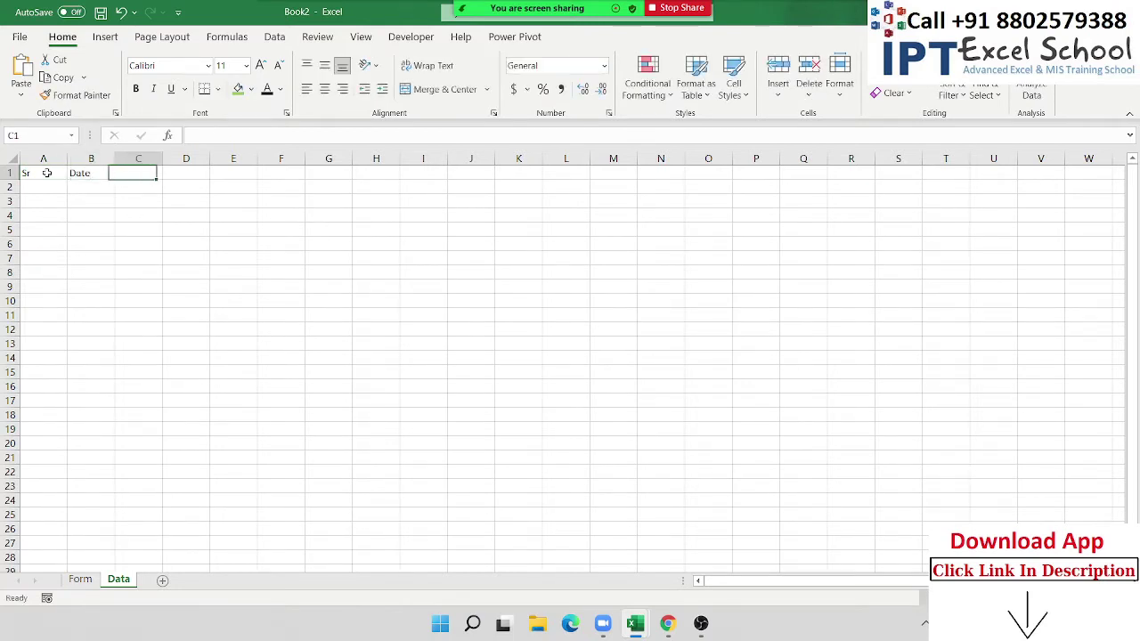
pyautogui.write('1im')
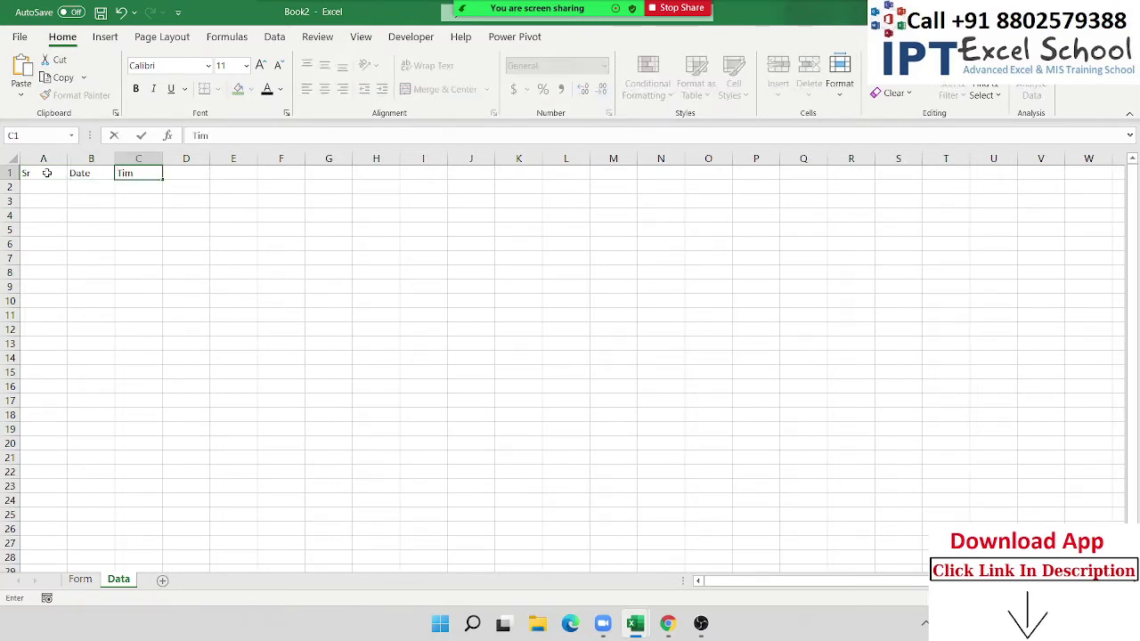
pyautogui.write('e')
pyautogui.press('Tab')
pyautogui.write('Nam')
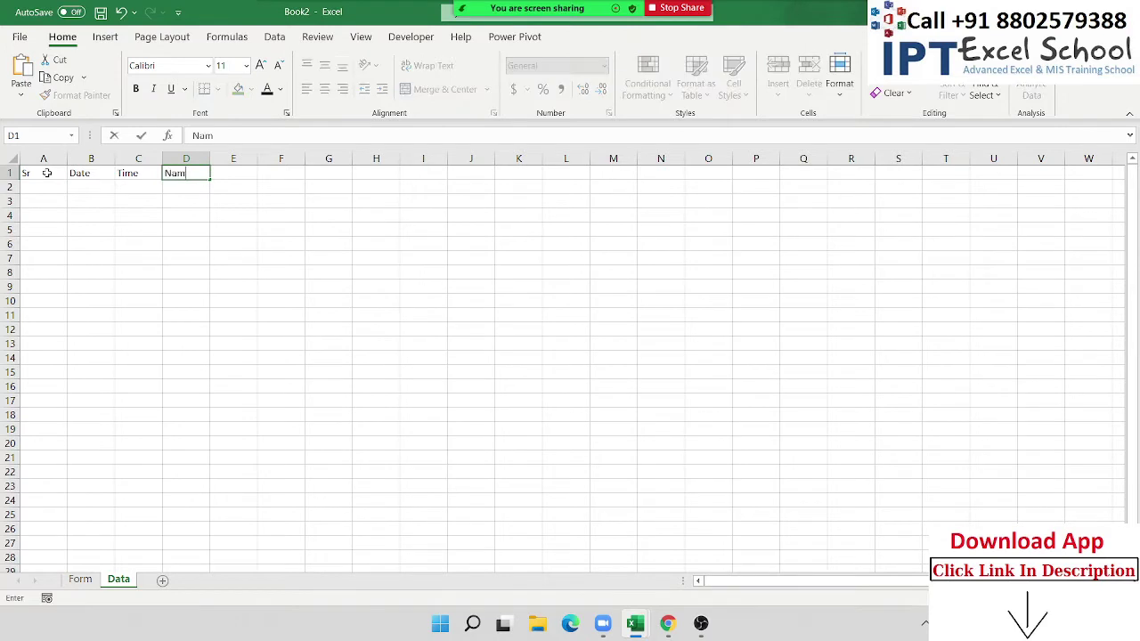
pyautogui.write('e')
pyautogui.hotkey('ctrl', 'Return')
pyautogui.press('Tab')
pyautogui.write('C')
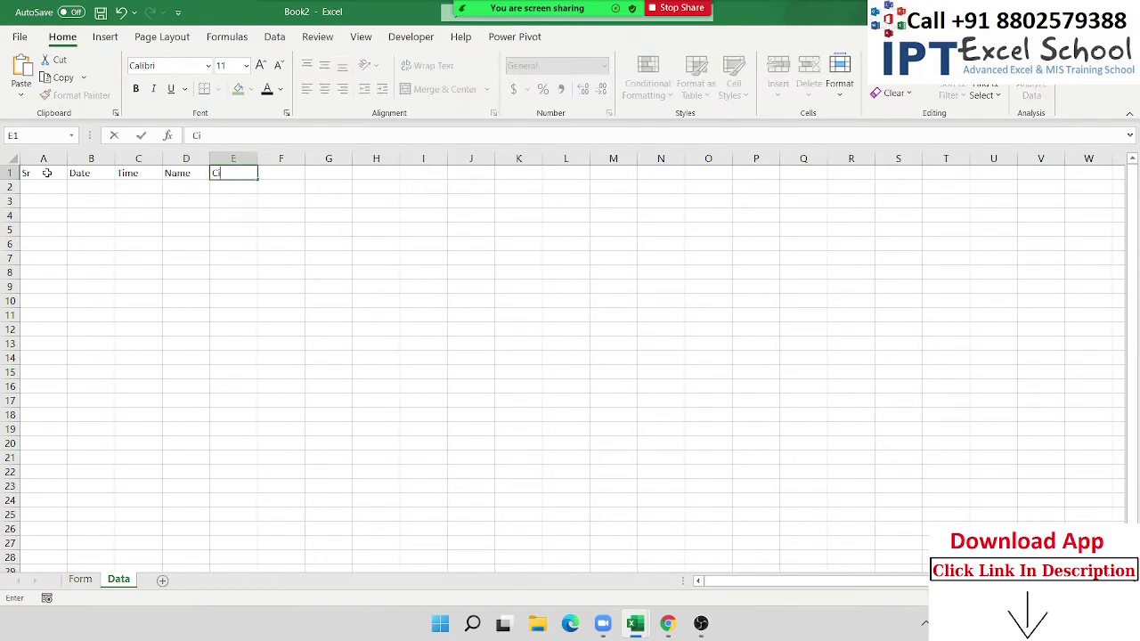
pyautogui.write('ity')
pyautogui.press('Tab')
pyautogui.write('Am')
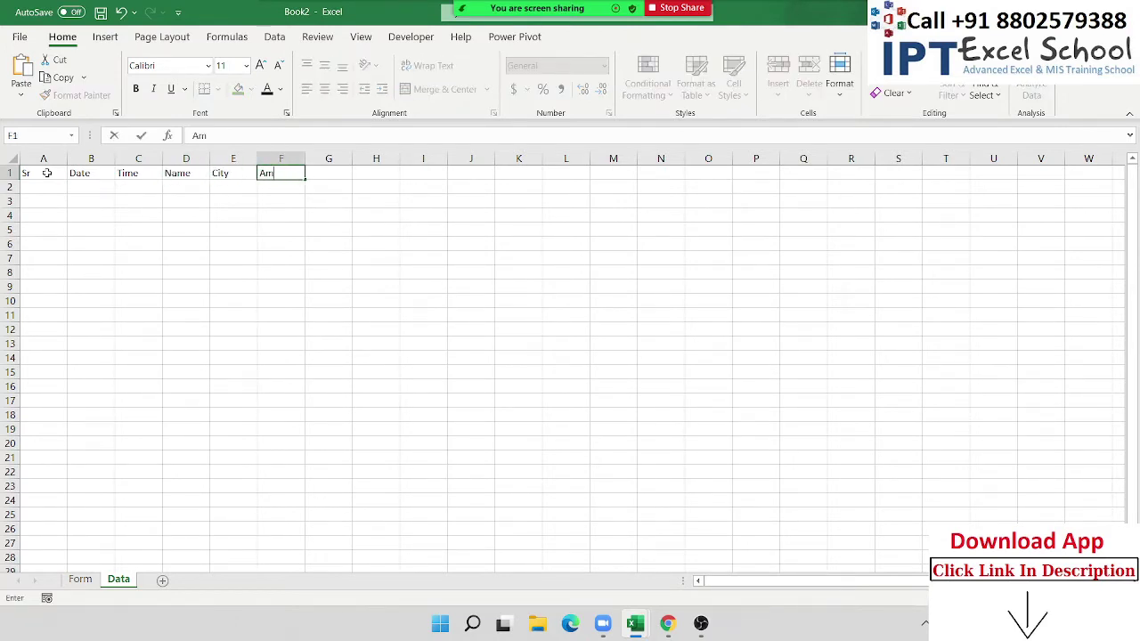
pyautogui.click(283, 230)
pyautogui.click(283, 272)
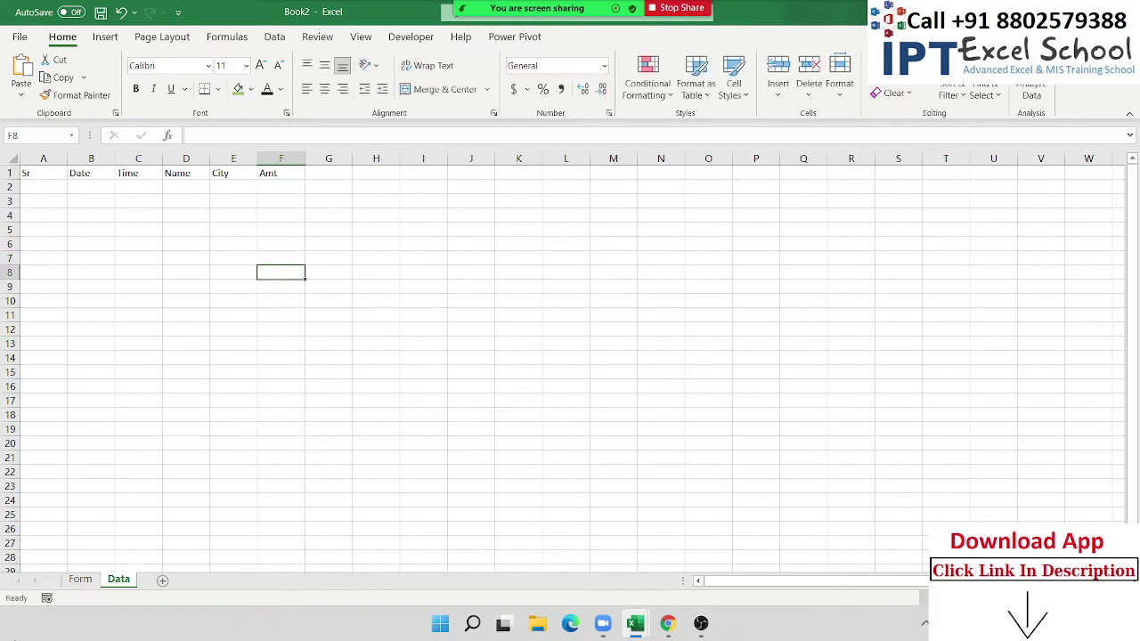
# Glance at the Form sheet, then return to the Data sheet and select column A cells
pyautogui.click(80, 580)
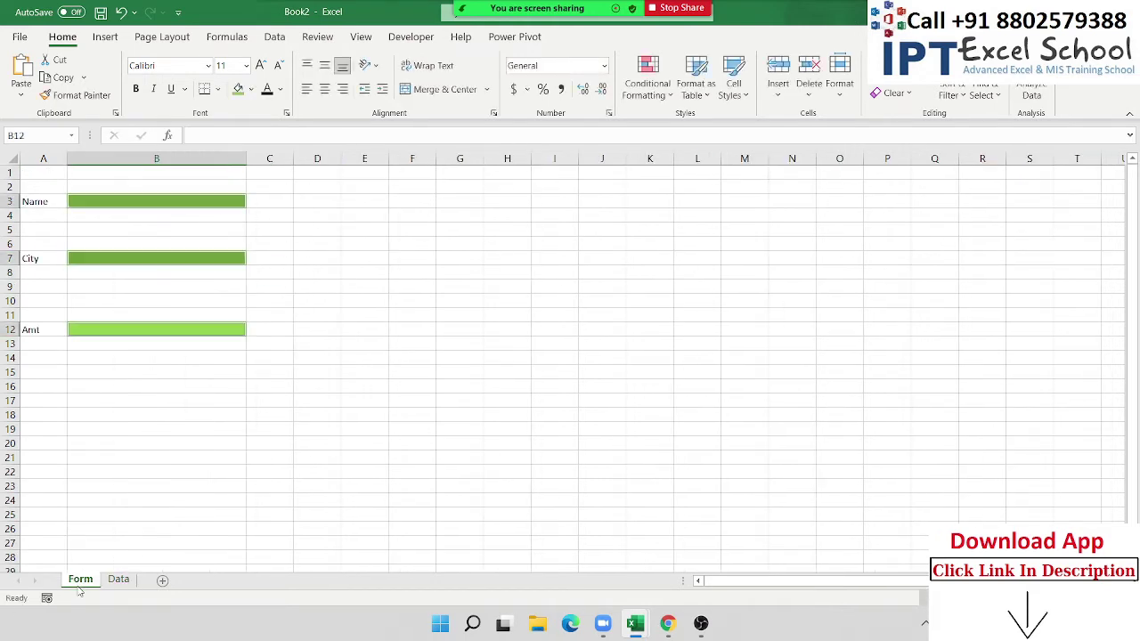
pyautogui.click(300, 400)
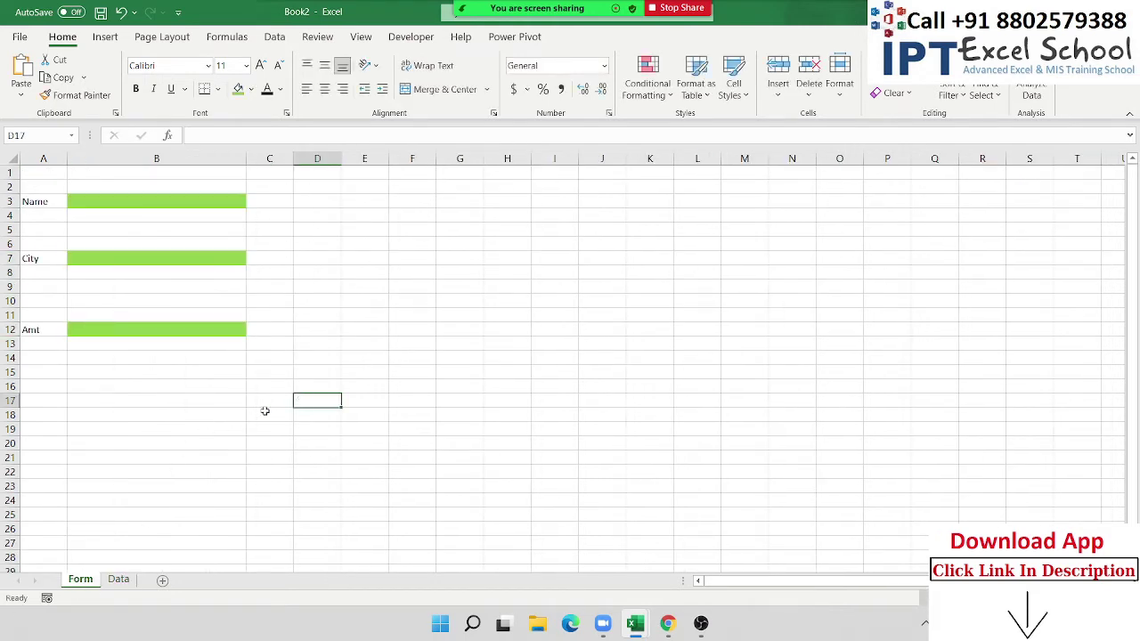
pyautogui.click(125, 584)
pyautogui.moveTo(44, 193); pyautogui.dragTo(55, 358)
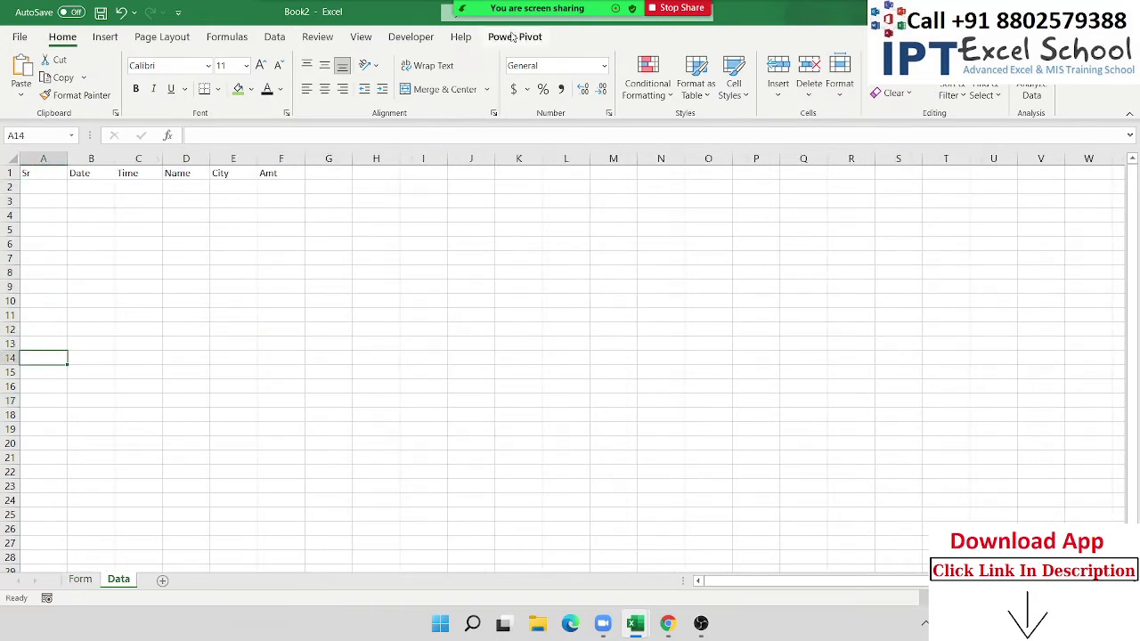
# Open the Visual Basic editor from the Developer tab
pyautogui.click(396, 37)
pyautogui.click(21, 75)
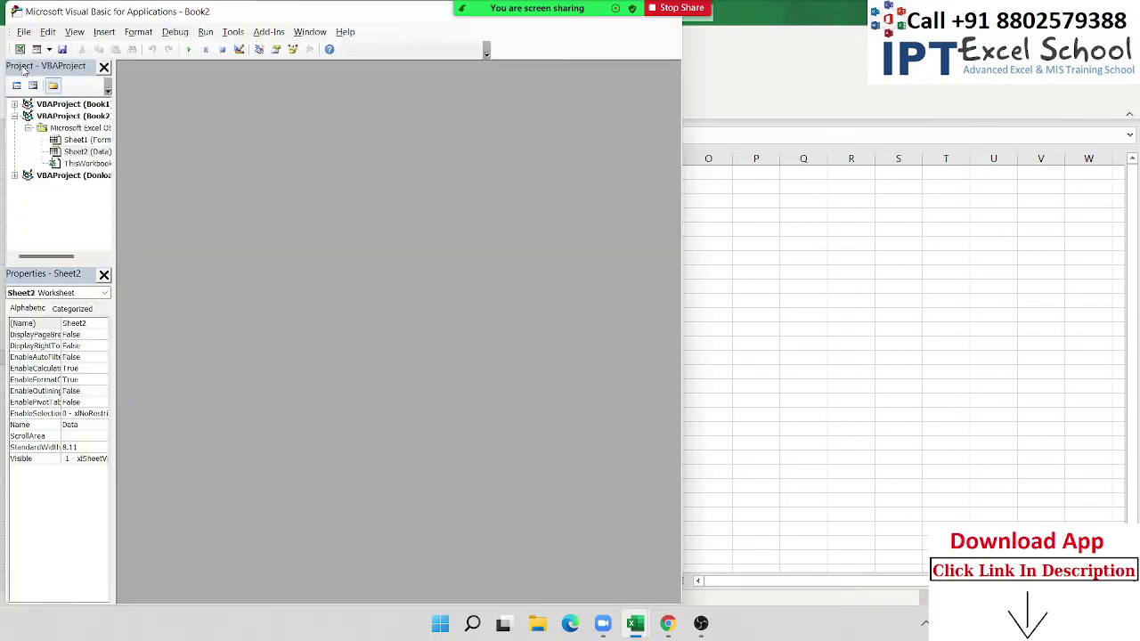
pyautogui.moveTo(224, 18); pyautogui.dragTo(662, 21)
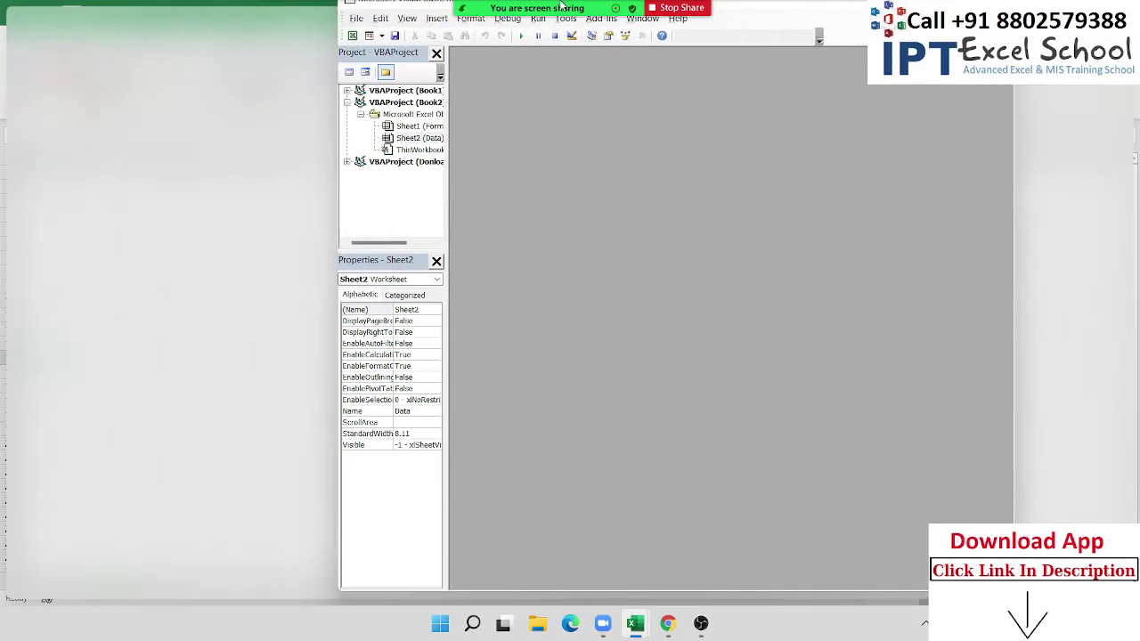
pyautogui.moveTo(661, 21); pyautogui.dragTo(562, 4)
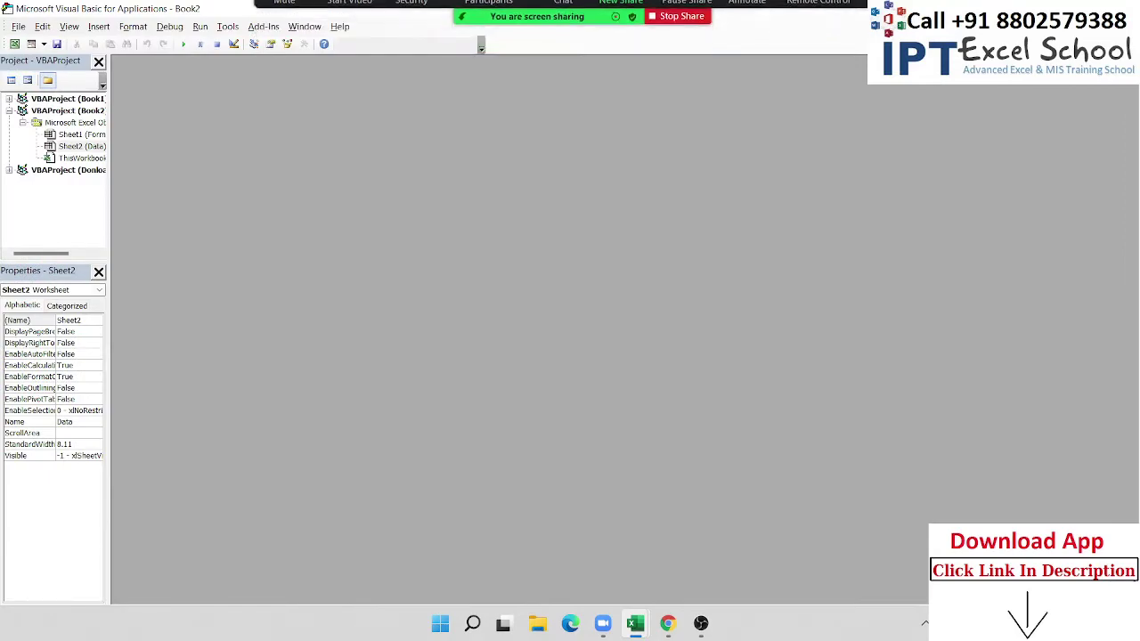
pyautogui.doubleClick(563, 7)
# Snap the VBA editor to the left half and the workbook to the right half
pyautogui.moveTo(277, 7)
pyautogui.mouseDown()
pyautogui.moveTo(837, 18)
pyautogui.moveTo(760, 14)
pyautogui.moveTo(760, 0)
pyautogui.mouseUp()
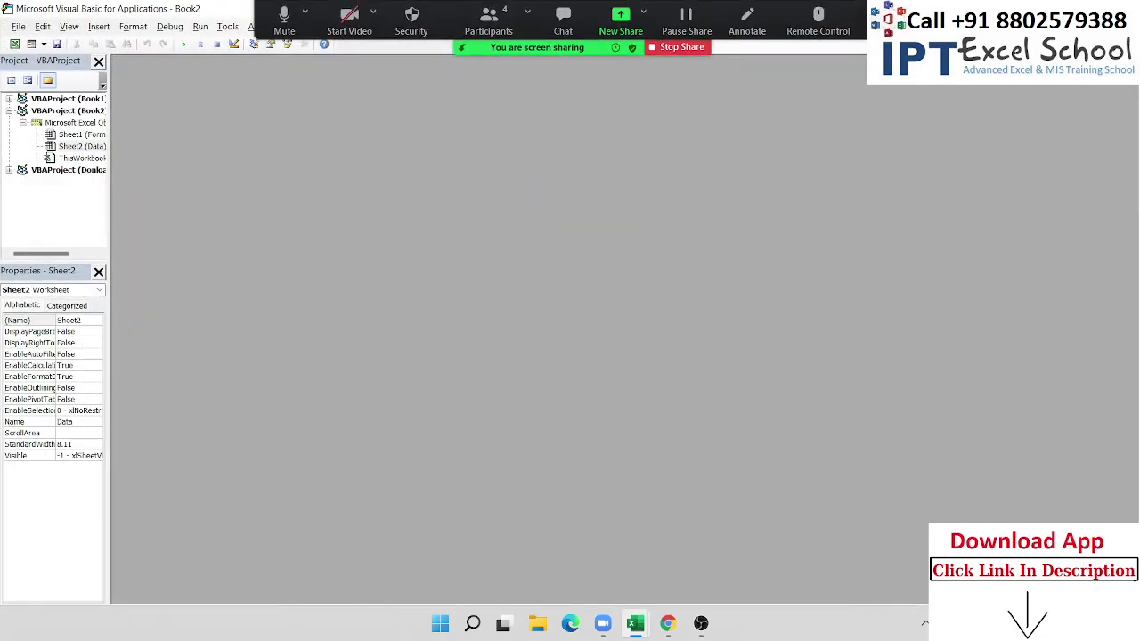
pyautogui.moveTo(485, 9); pyautogui.dragTo(486, 55)
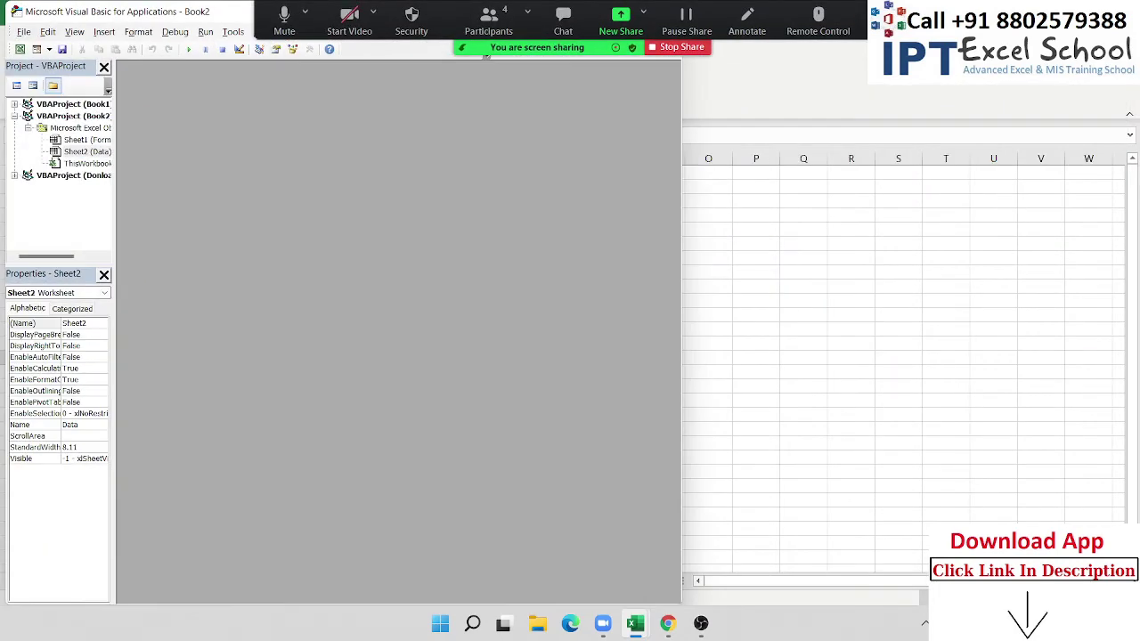
pyautogui.moveTo(1092, 69)
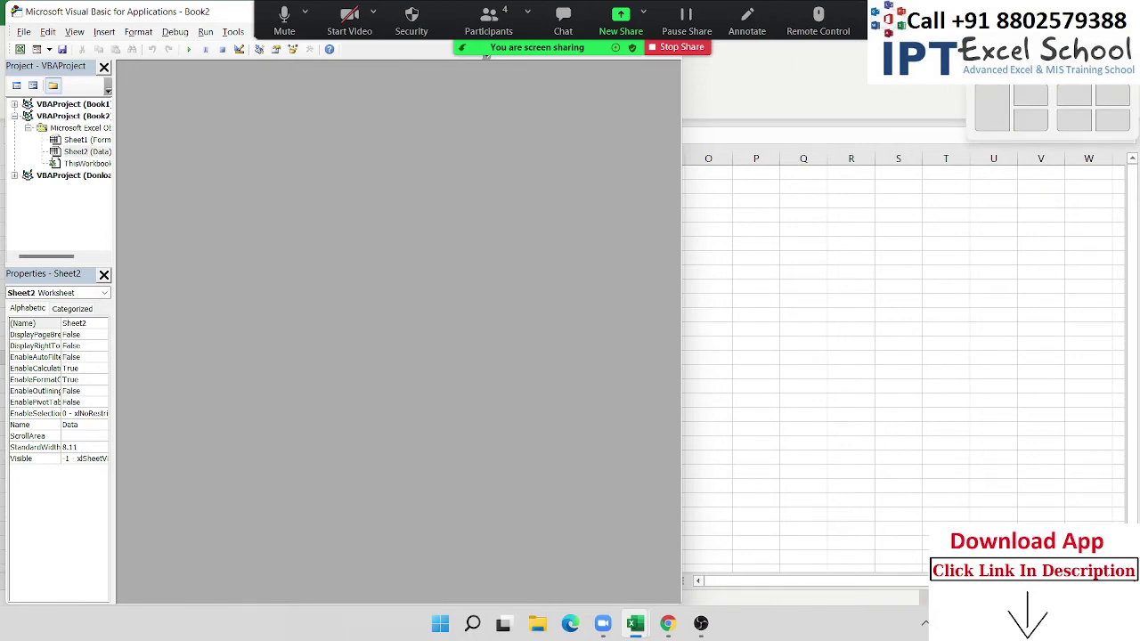
pyautogui.click(1112, 95)
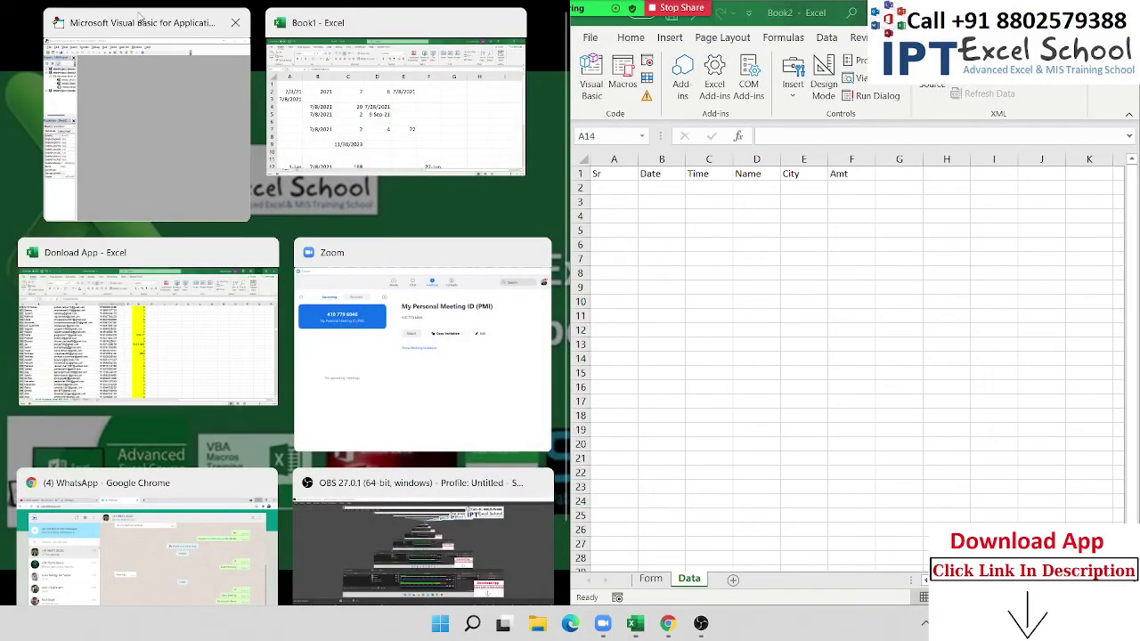
pyautogui.click(140, 17)
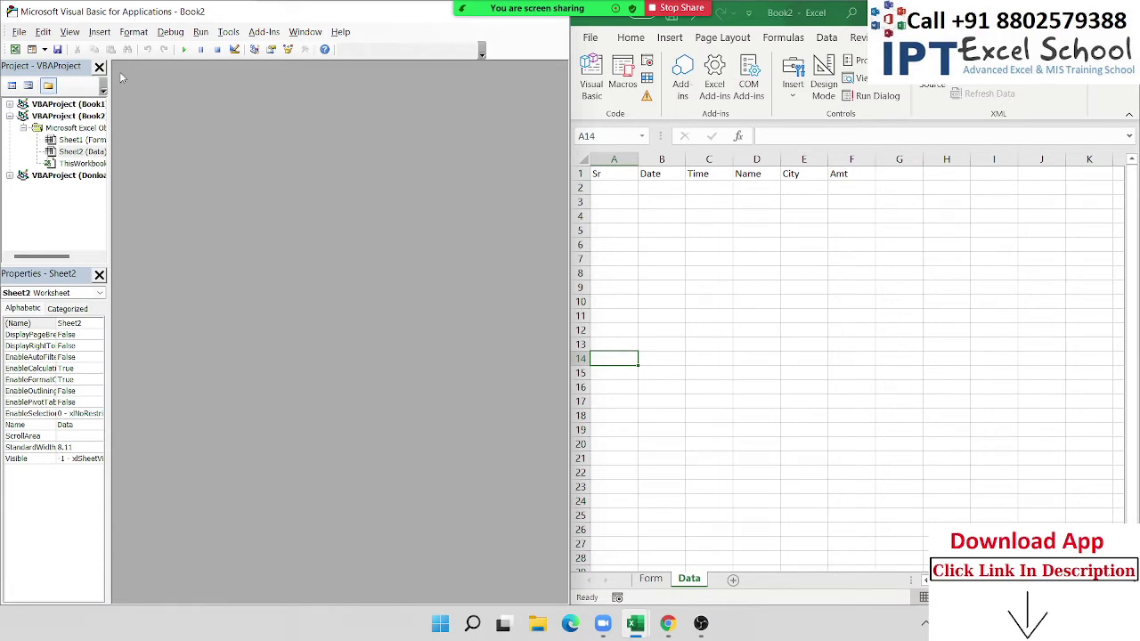
# Insert Module1 holding an empty Sub send() procedure, then show the Form sheet beside it
pyautogui.click(98, 31)
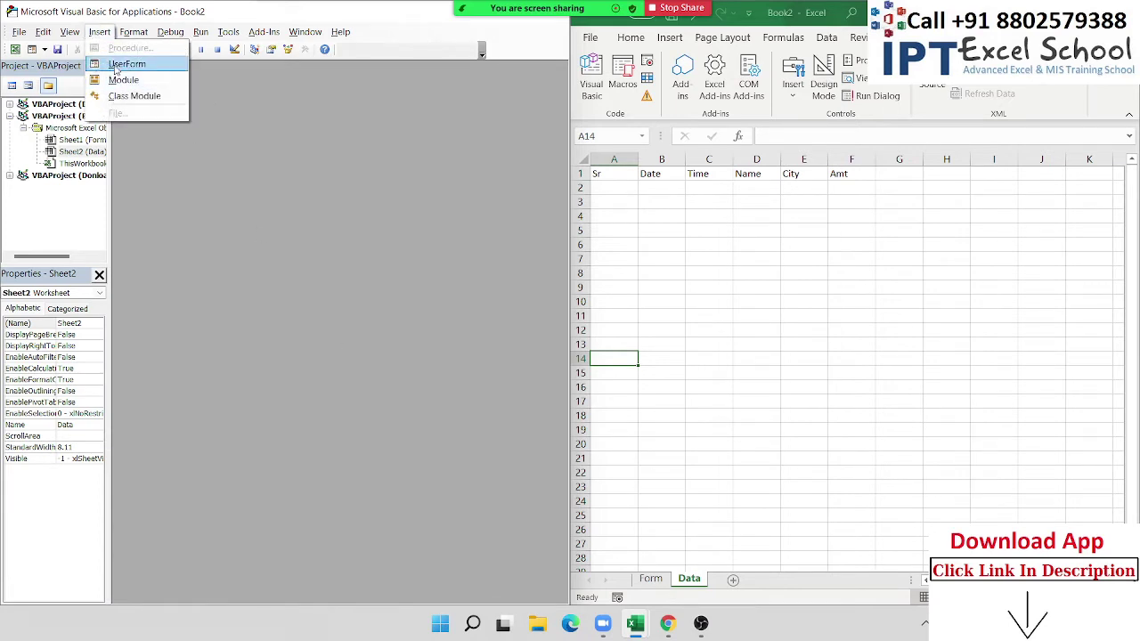
pyautogui.click(123, 80)
pyautogui.write('su')
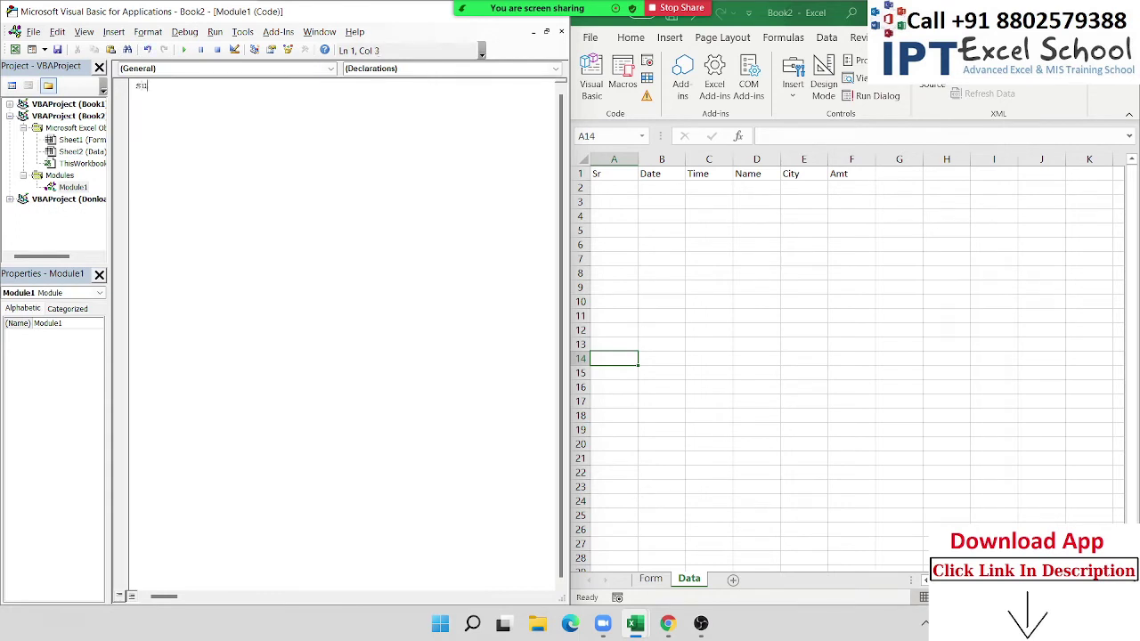
pyautogui.write('b ')
pyautogui.write('rr')
pyautogui.write('()')
pyautogui.press('BackSpace')
pyautogui.press('BackSpace')
pyautogui.press('BackSpace')
pyautogui.write('en')
pyautogui.write('d')
pyautogui.press('Return')
pyautogui.press('Return')
pyautogui.press('Return')
pyautogui.press('Return')
pyautogui.press('Return')
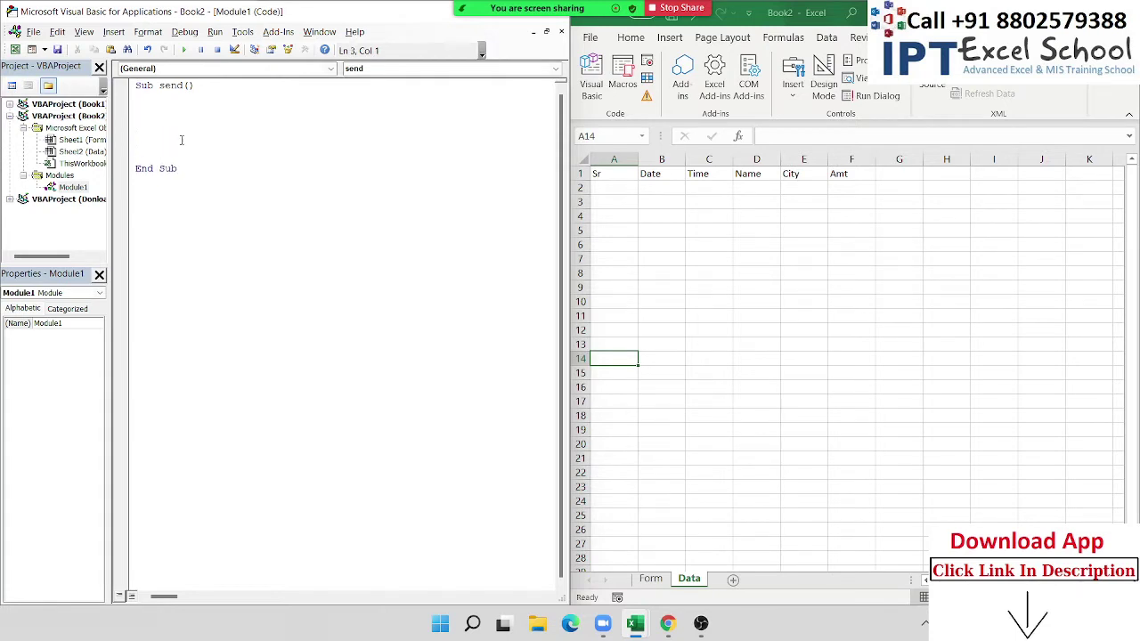
pyautogui.click(650, 579)
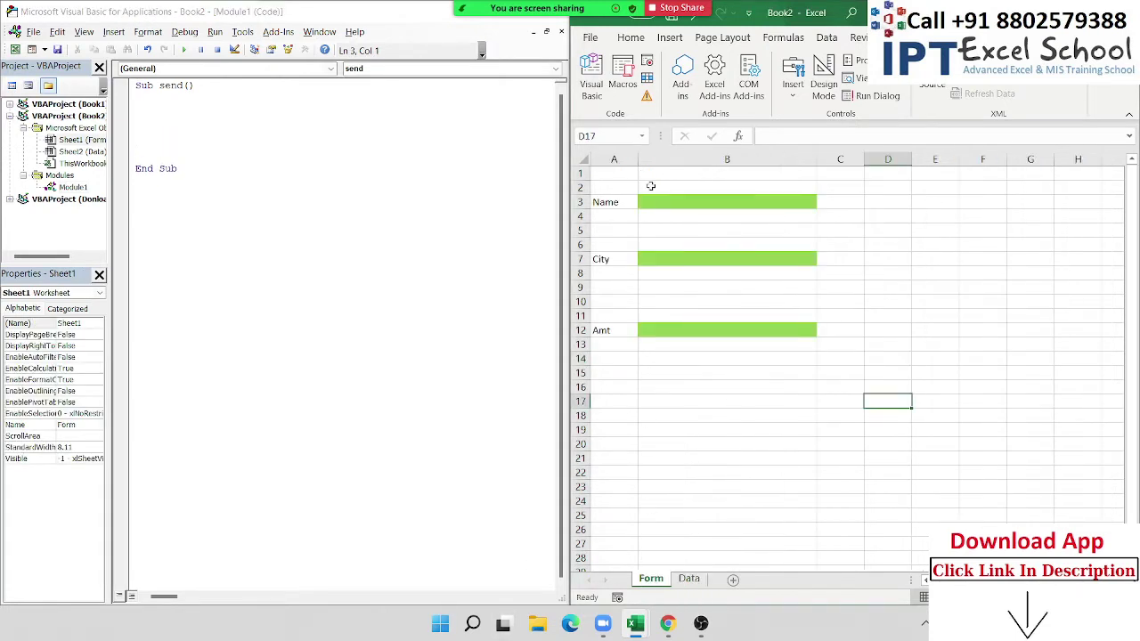
# Return to the Data sheet and select cells A2 and C3 beside the send macro
pyautogui.click(689, 579)
pyautogui.click(613, 189)
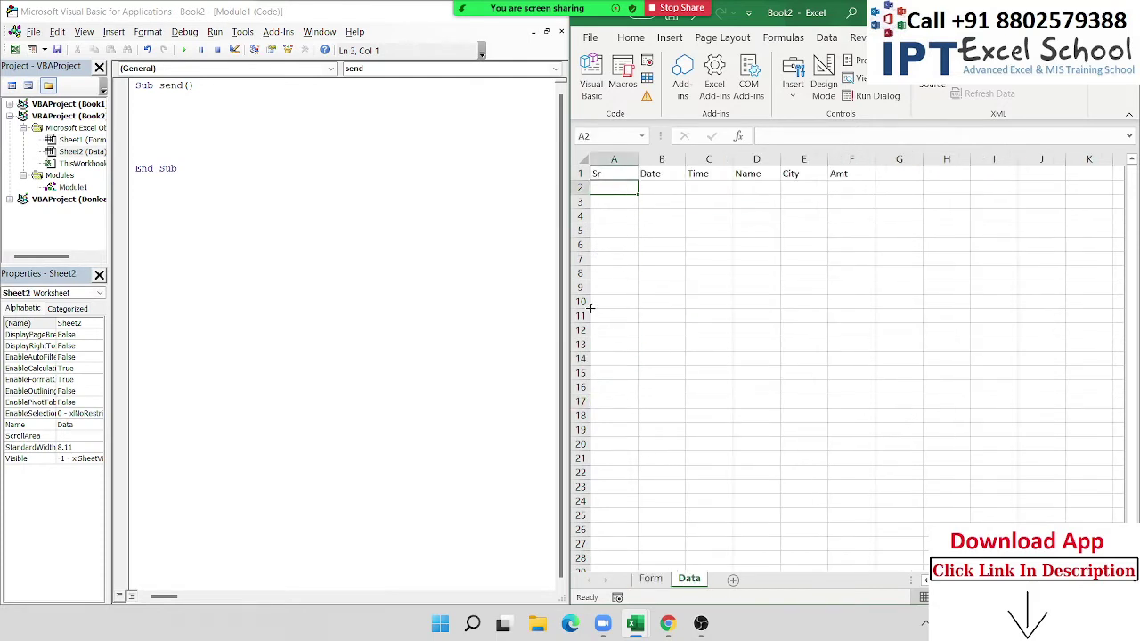
pyautogui.click(181, 113)
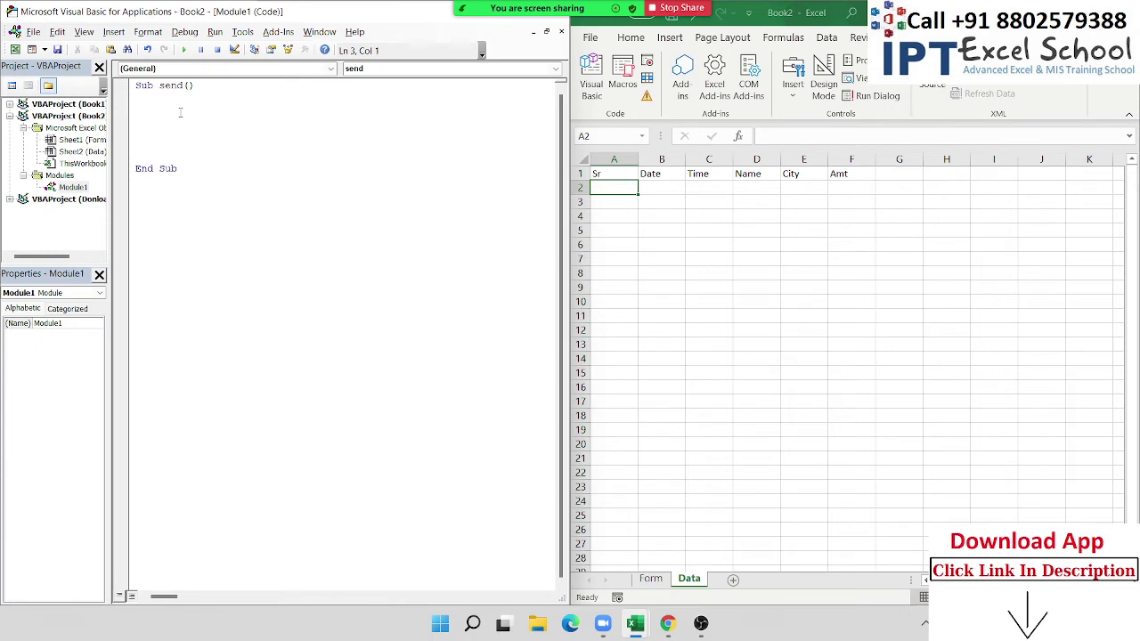
pyautogui.click(686, 199)
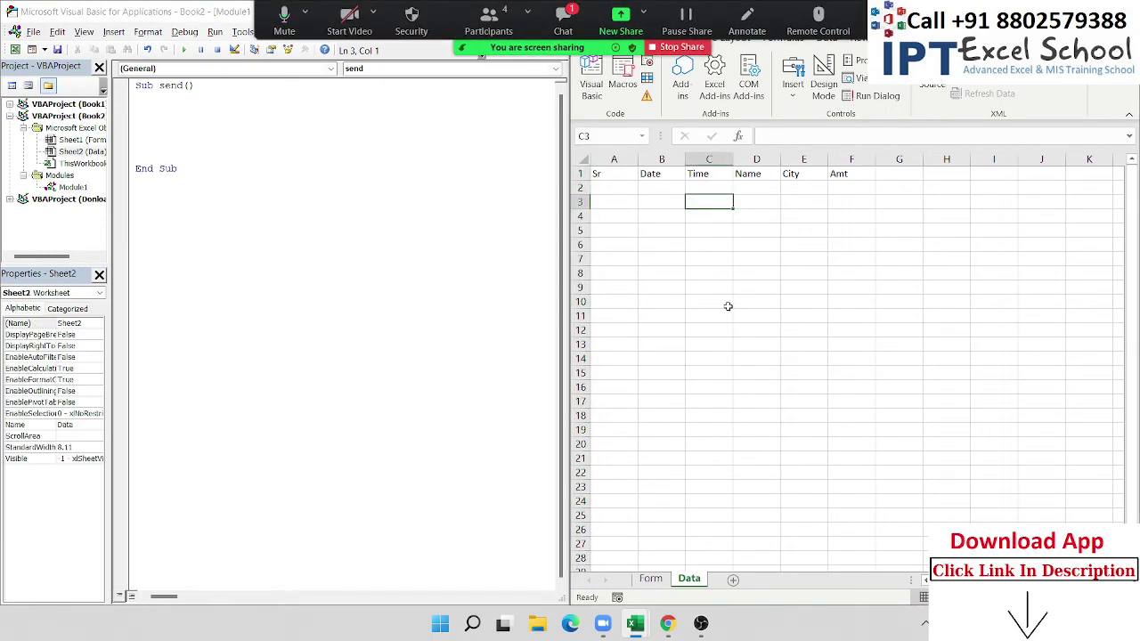
# Read and close the meeting chat, then check and close the participants list
pyautogui.click(562, 18)
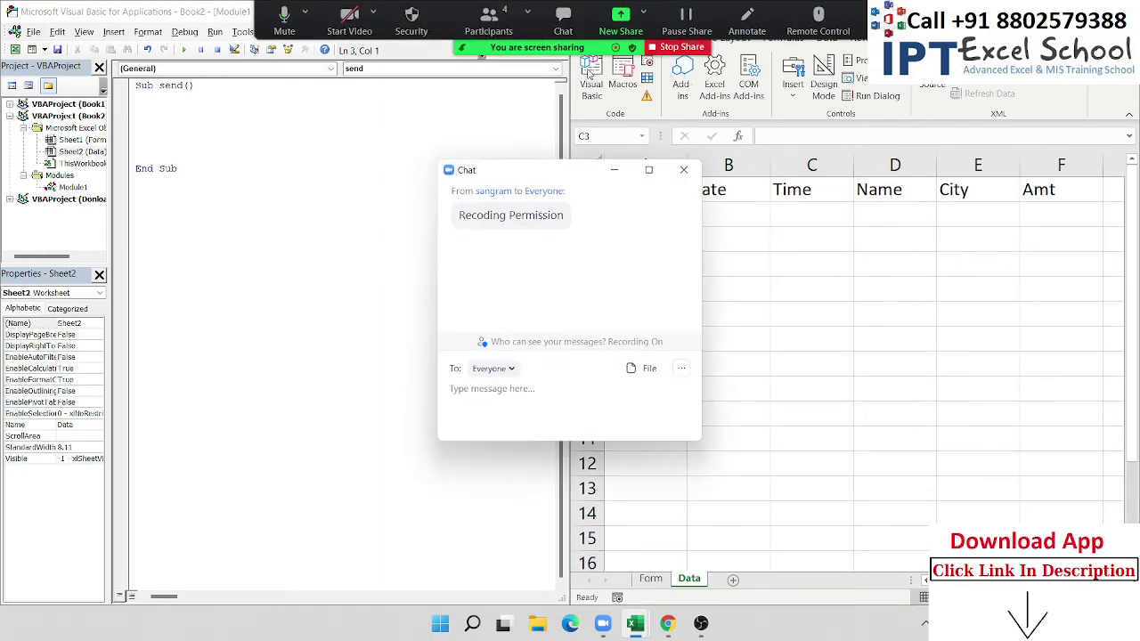
pyautogui.click(683, 169)
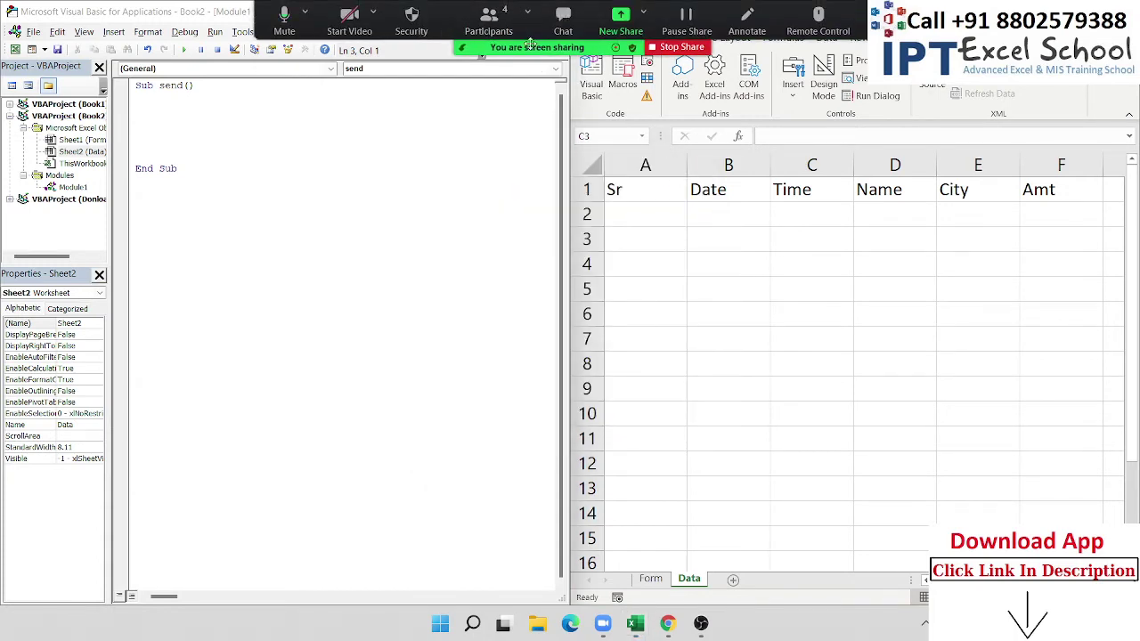
pyautogui.click(517, 30)
pyautogui.click(679, 299)
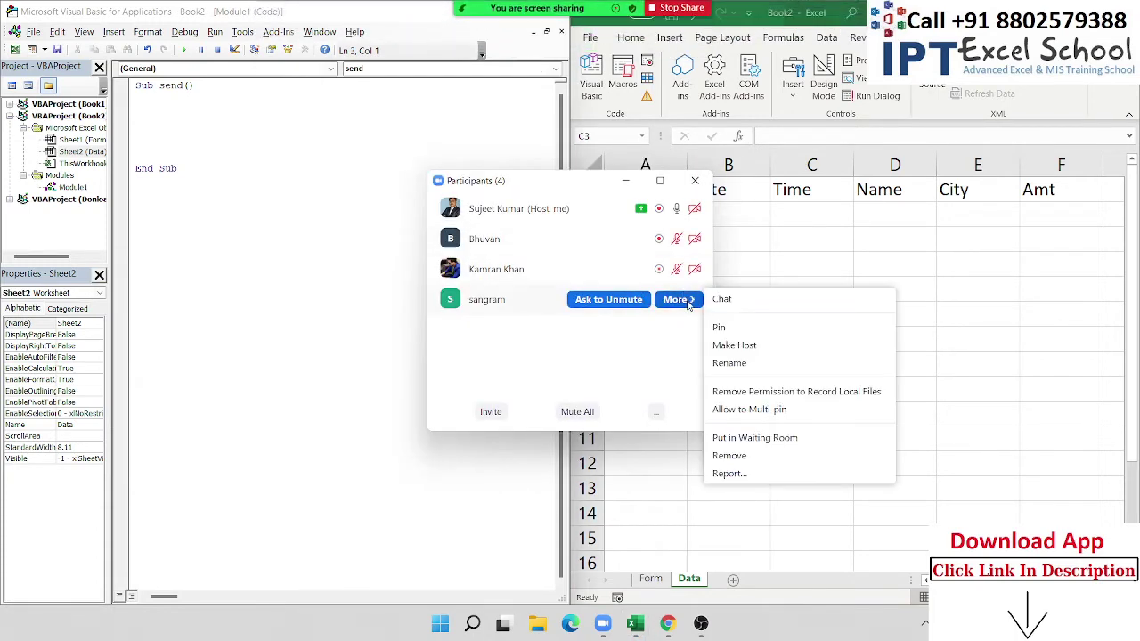
pyautogui.click(695, 181)
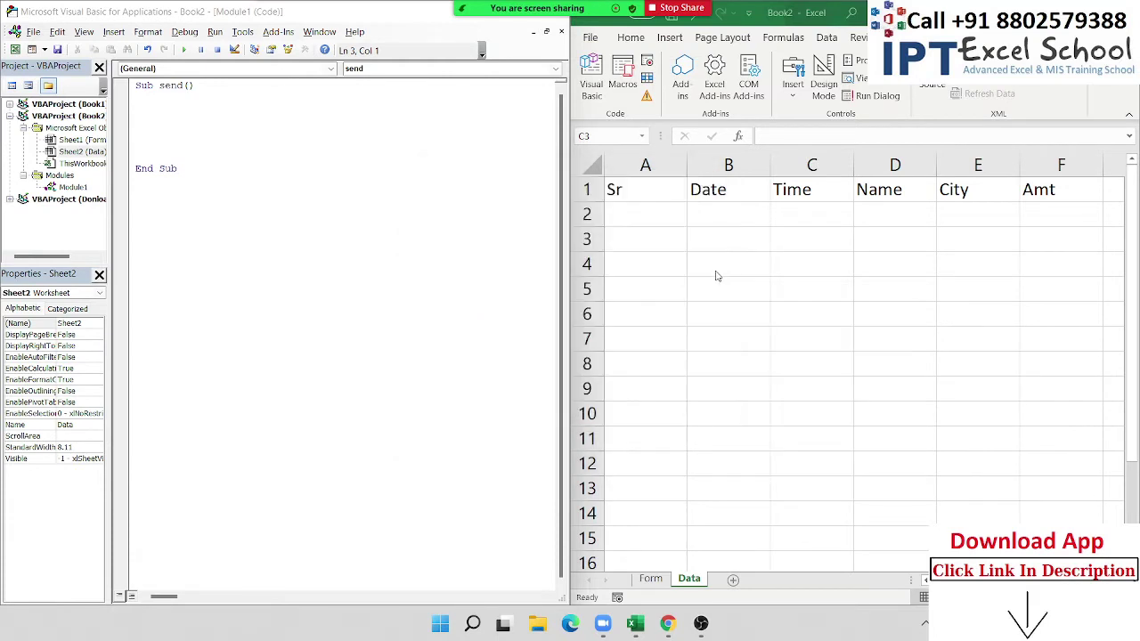
pyautogui.write('=ma')
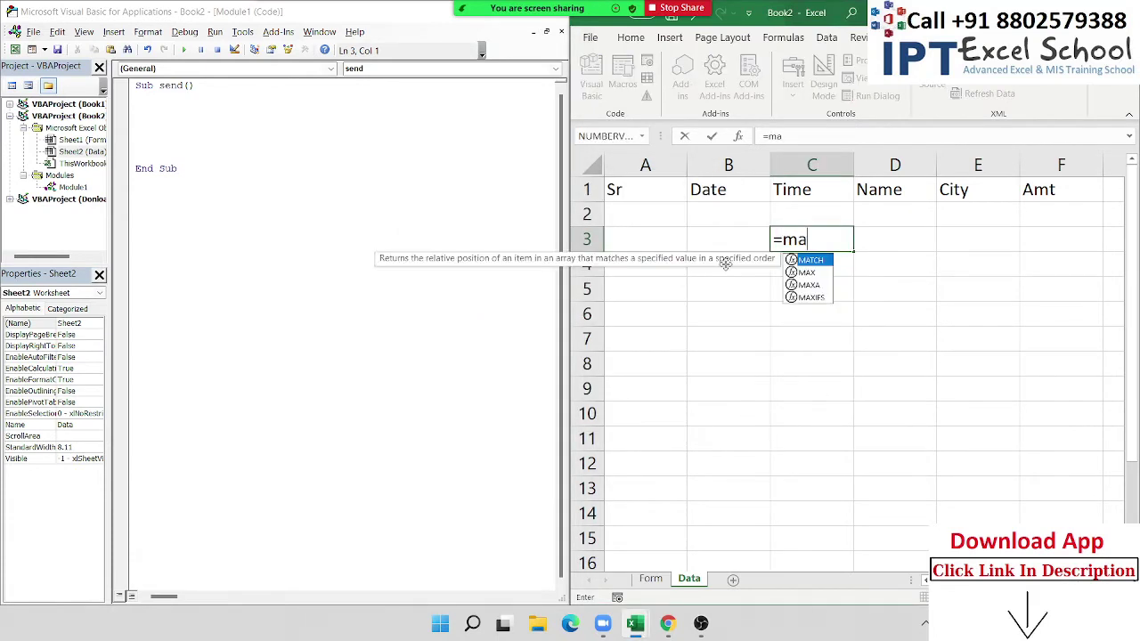
pyautogui.write('x(')
pyautogui.click(645, 165)
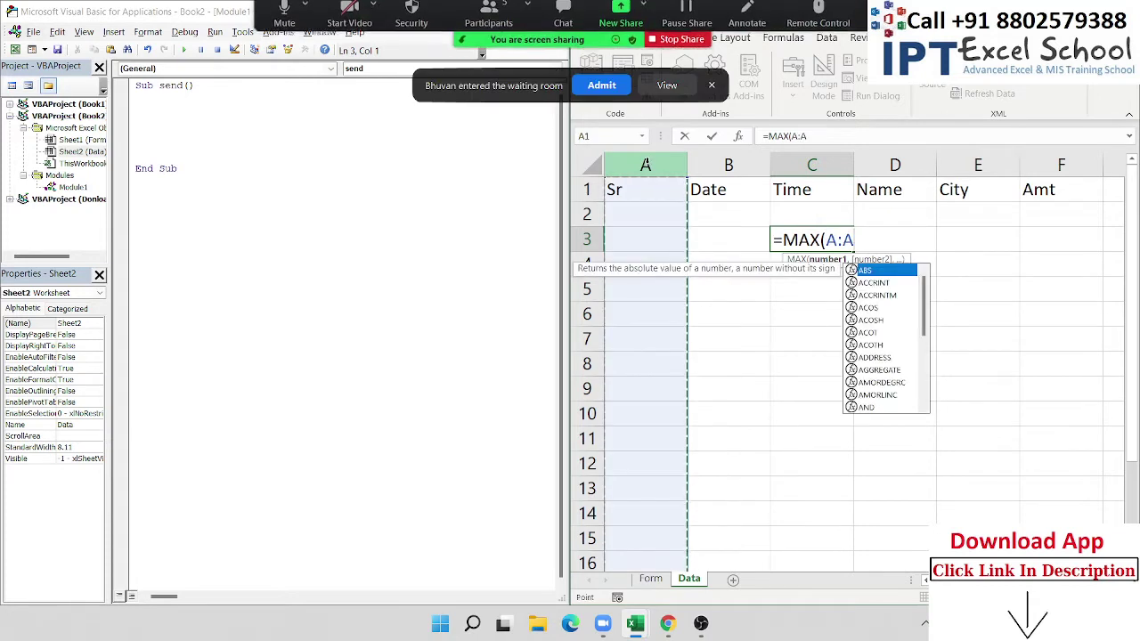
pyautogui.write(')')
pyautogui.press('Return')
pyautogui.press('Up')
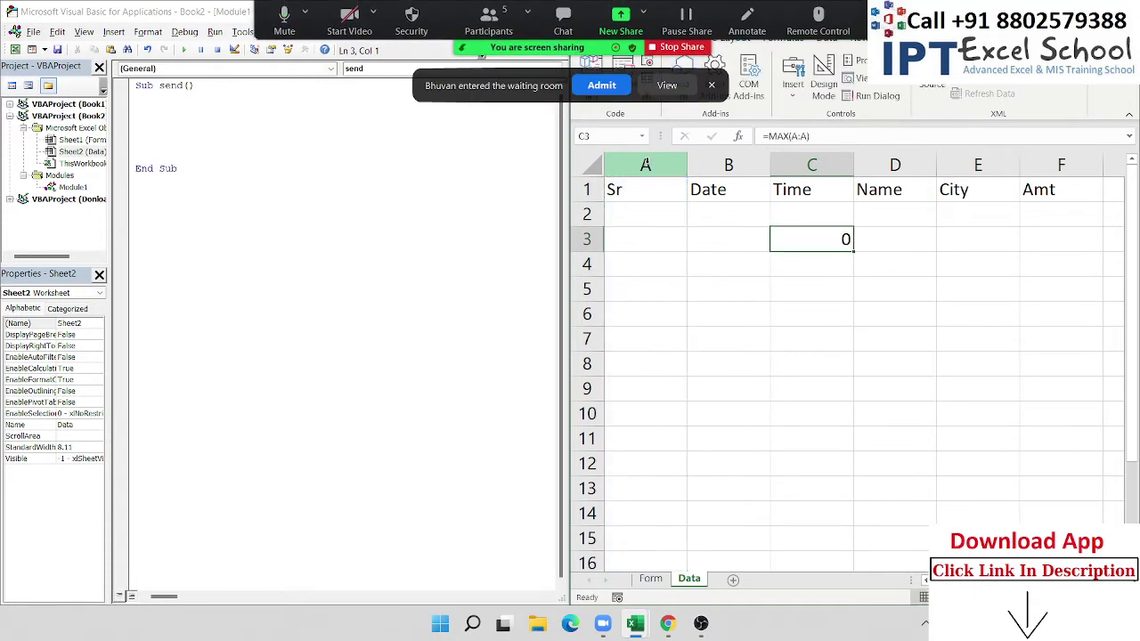
pyautogui.press('Down')
pyautogui.write('=')
pyautogui.press('Up')
pyautogui.write('+1')
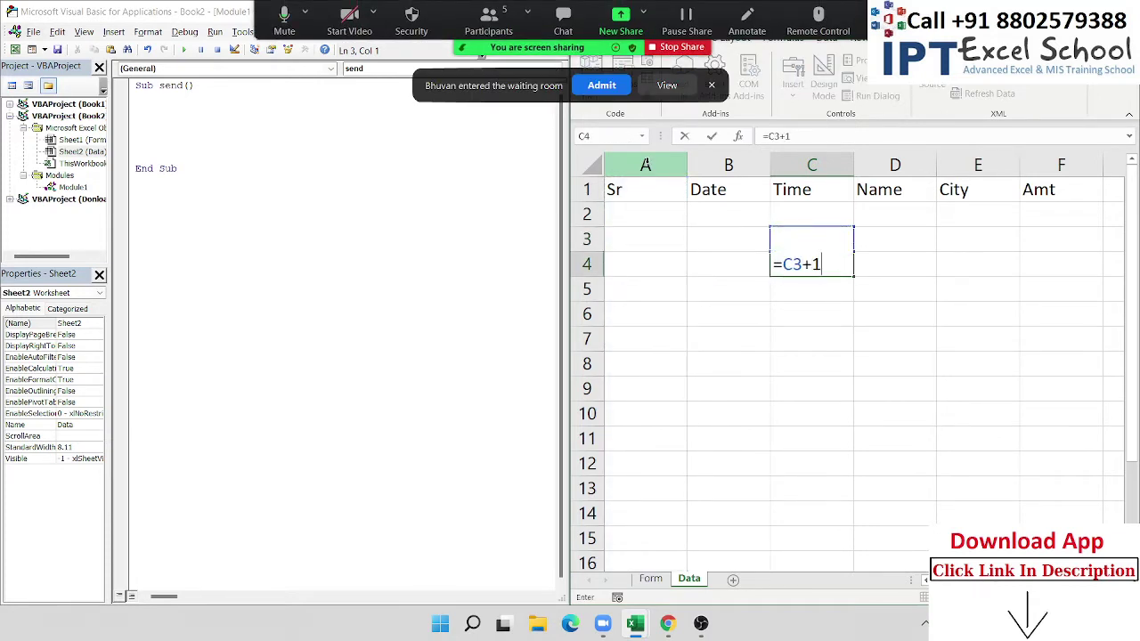
pyautogui.press('Return')
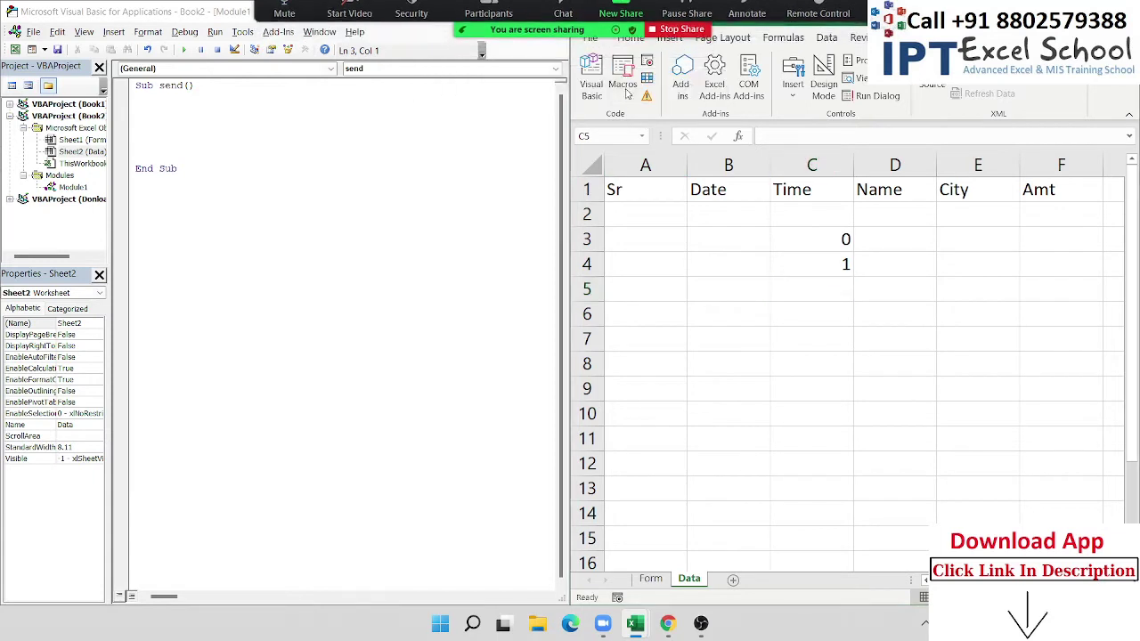
pyautogui.moveTo(783, 222); pyautogui.dragTo(796, 262)
pyautogui.press('Delete')
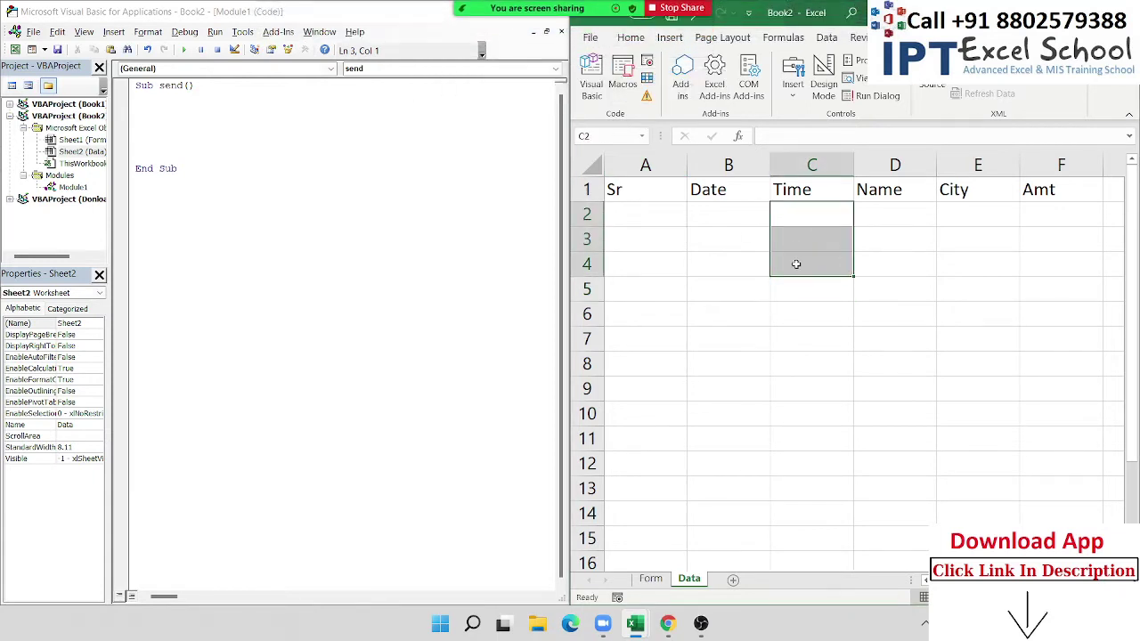
# Start line 3 of Sub send with id=max( and dismiss the compile error message
pyautogui.click(139, 121)
pyautogui.write('id')
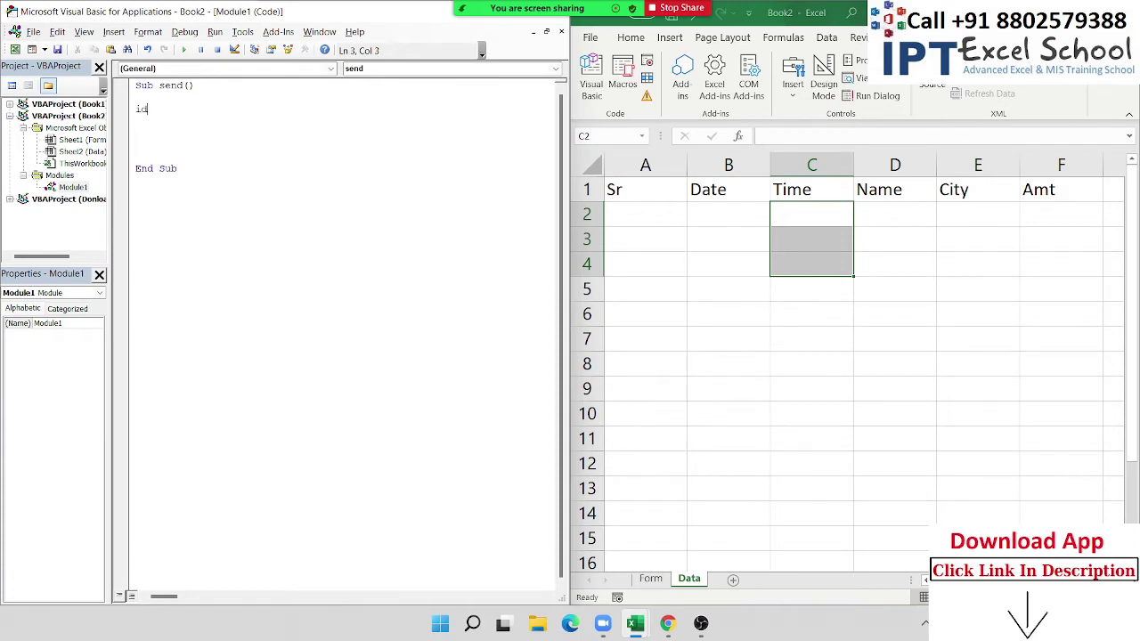
pyautogui.write('=max')
pyautogui.write('(')
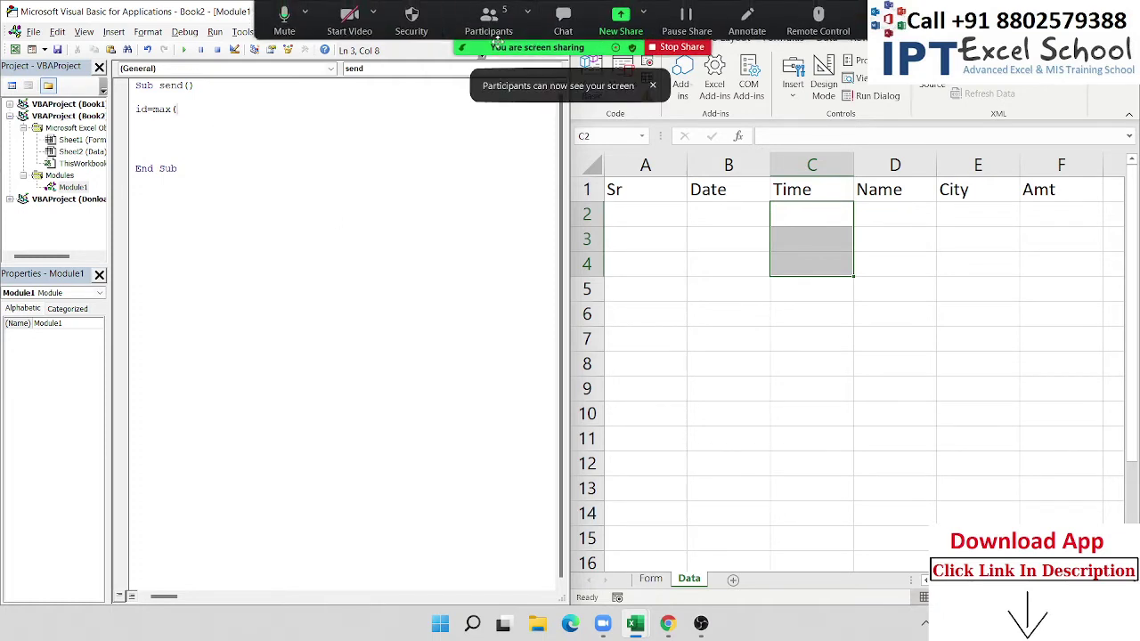
pyautogui.click(501, 32)
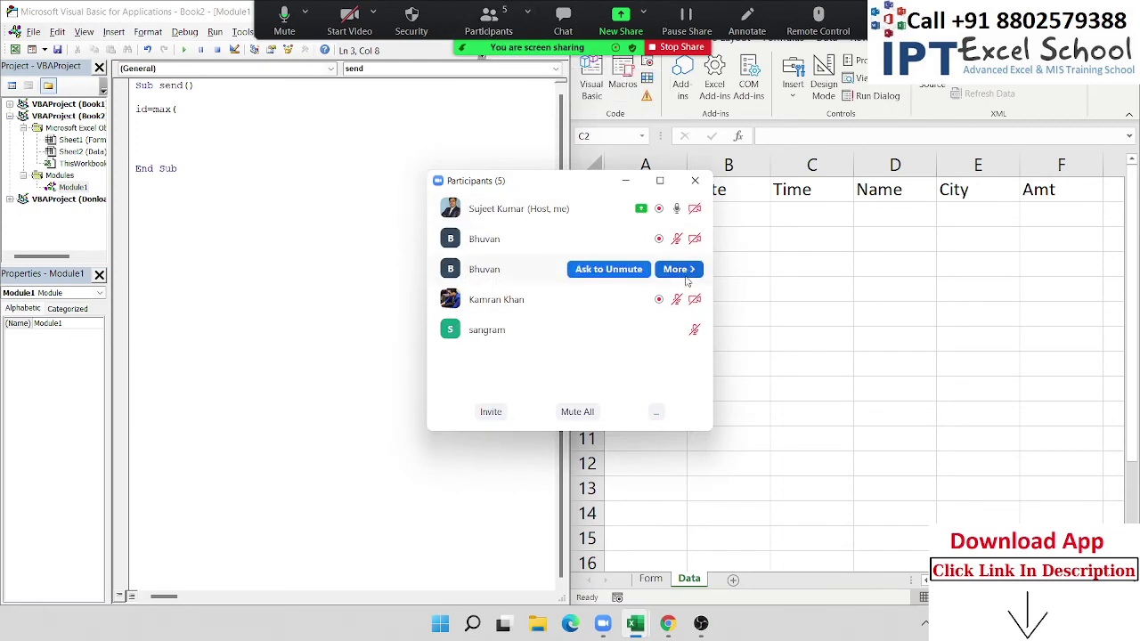
pyautogui.click(674, 269)
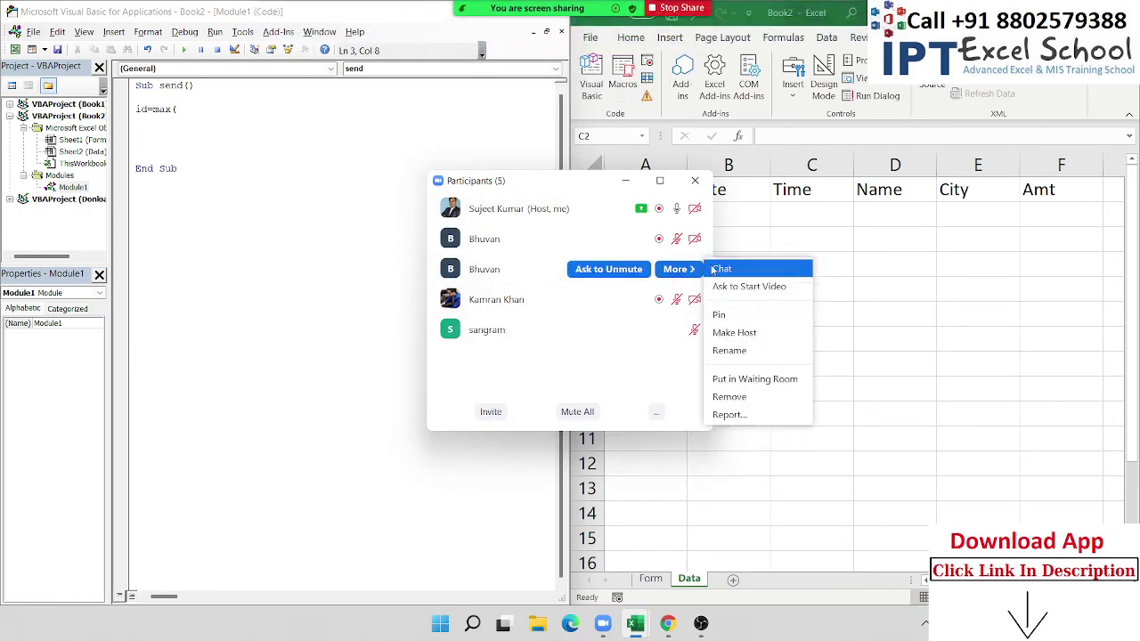
pyautogui.click(701, 257)
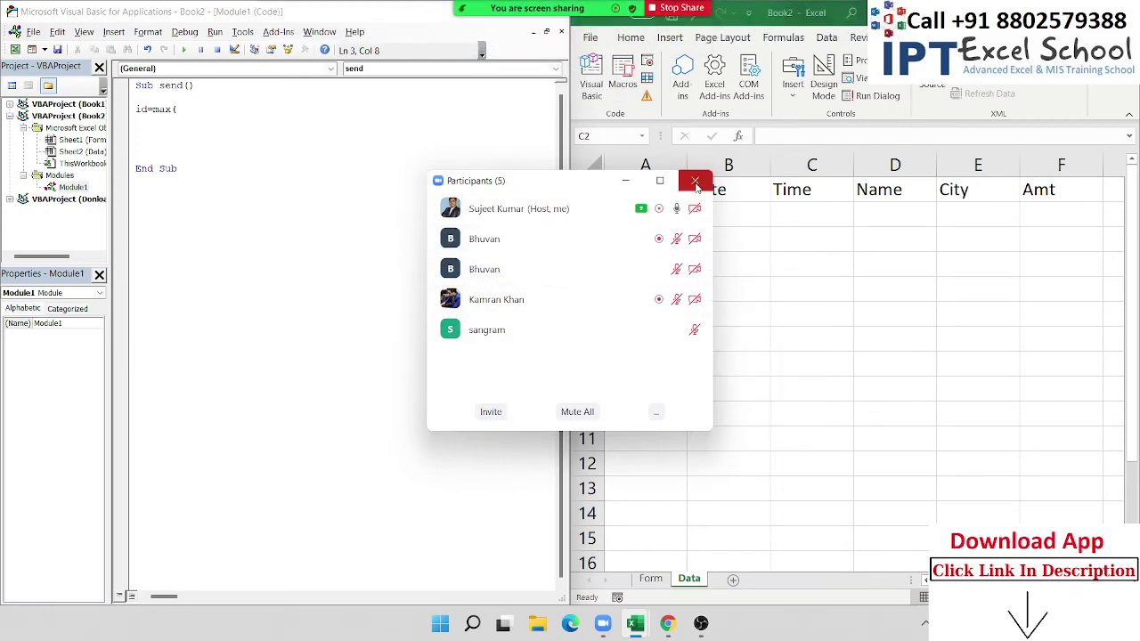
pyautogui.click(694, 179)
pyautogui.click(264, 120)
pyautogui.press('Return')
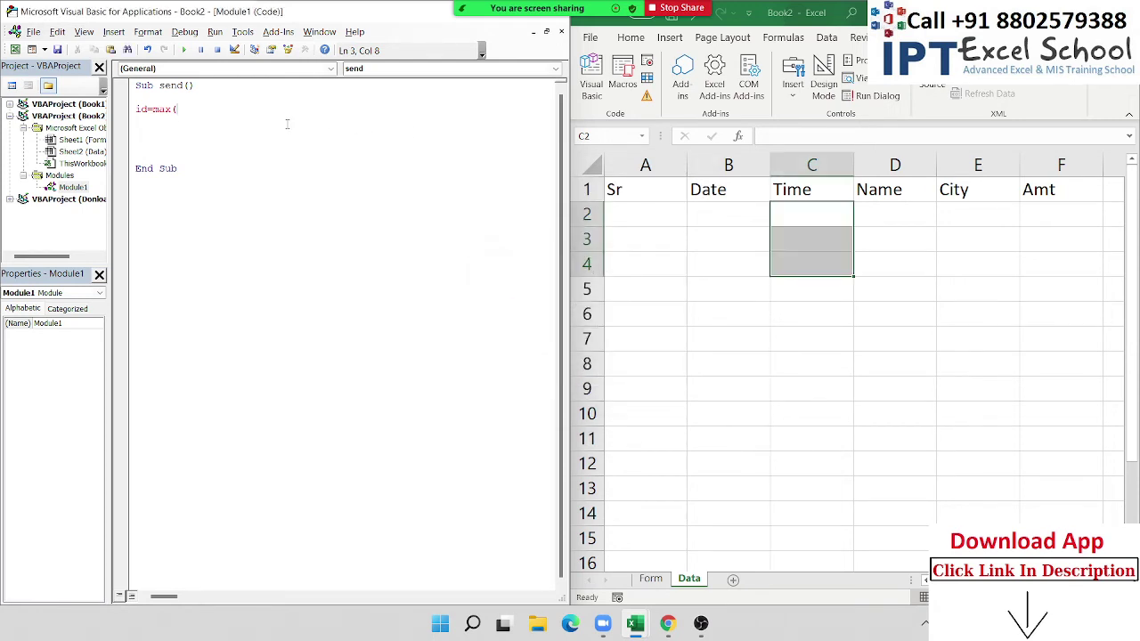
# Rewrite the ID line so it begins ID = Application.WorksheetFunction
pyautogui.press('BackSpace')
pyautogui.press('BackSpace')
pyautogui.write('1')
pyautogui.write('n')
pyautogui.write('(')
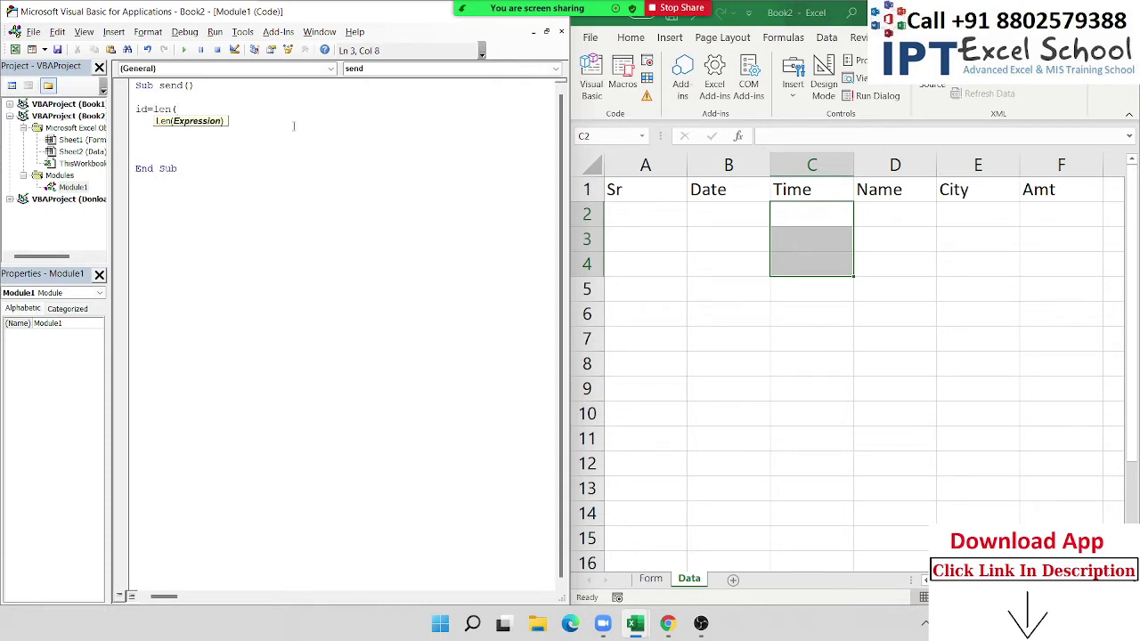
pyautogui.press('BackSpace')
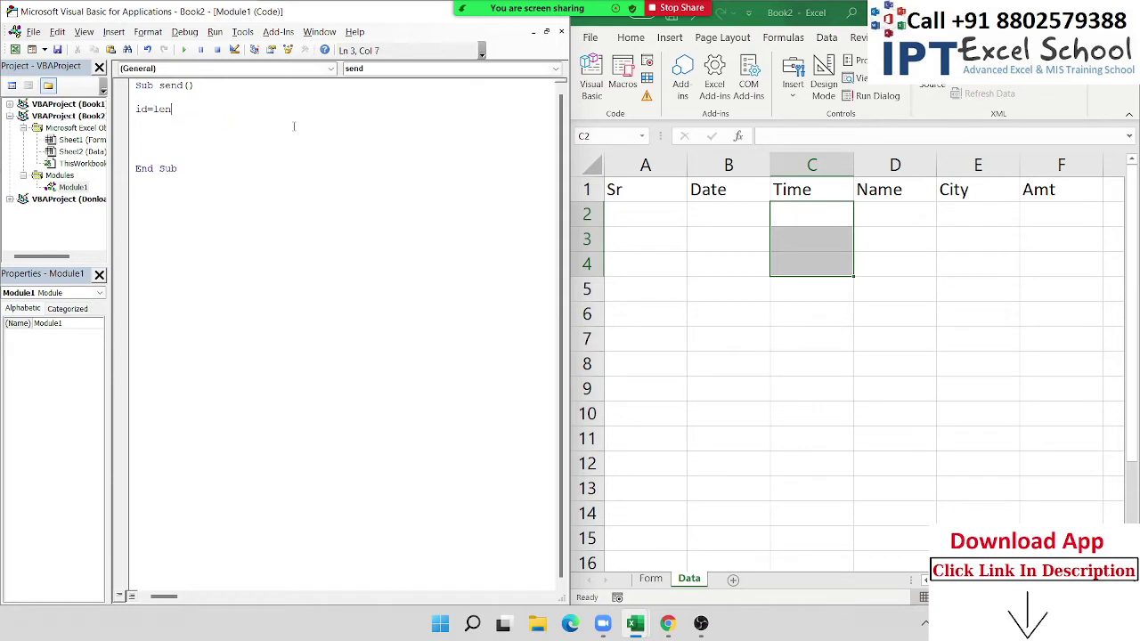
pyautogui.press('BackSpace')
pyautogui.press('BackSpace')
pyautogui.press('BackSpace')
pyautogui.write('ax')
pyautogui.write('(')
pyautogui.press('BackSpace')
pyautogui.press('BackSpace')
pyautogui.press('BackSpace')
pyautogui.write('ppli')
pyautogui.write('cation.')
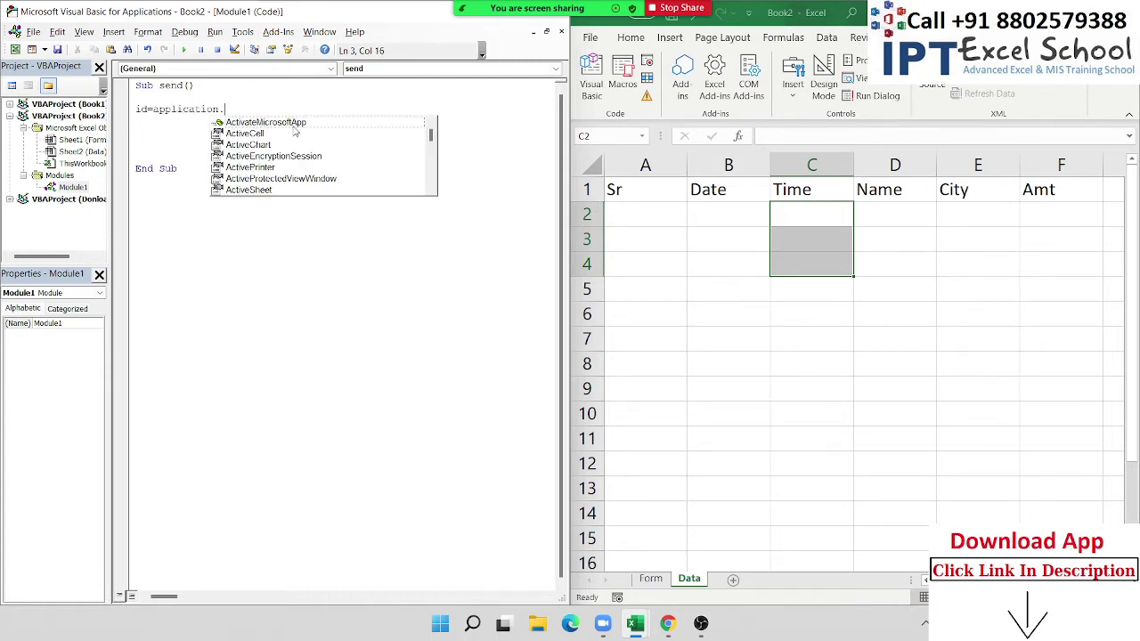
pyautogui.write('wo')
pyautogui.press('Down')
pyautogui.press('Tab')
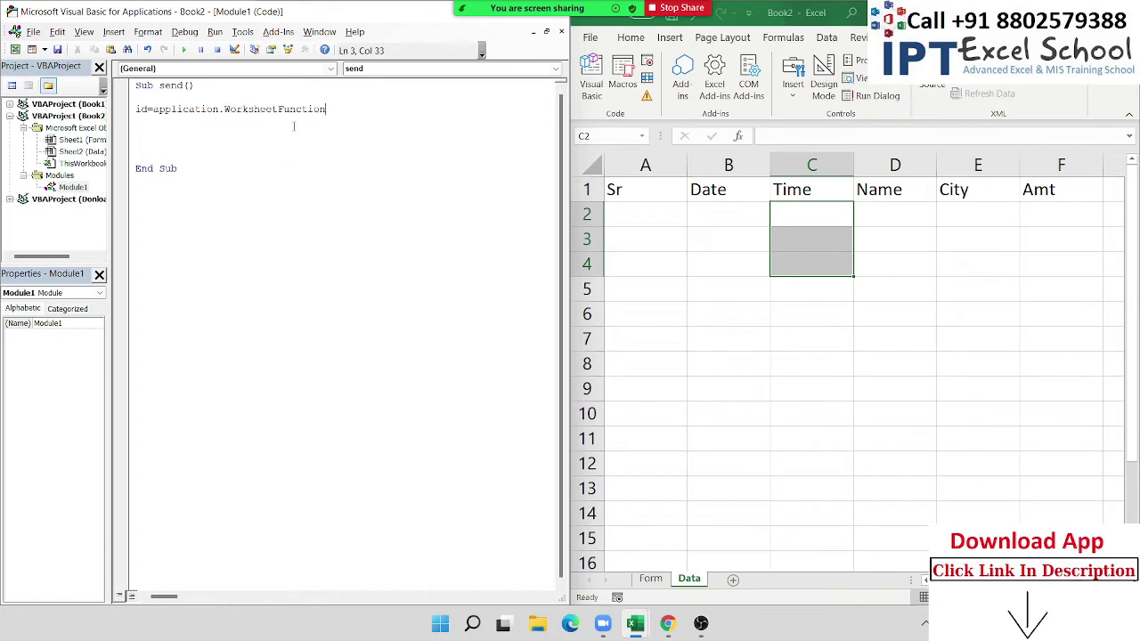
pyautogui.write('.')
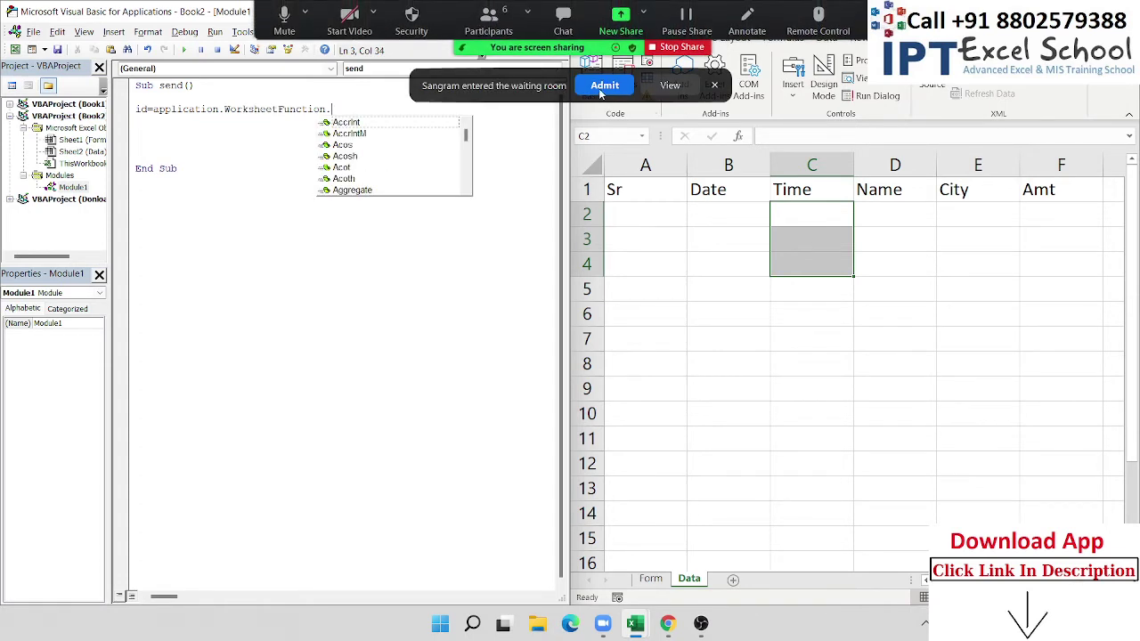
pyautogui.click(406, 113)
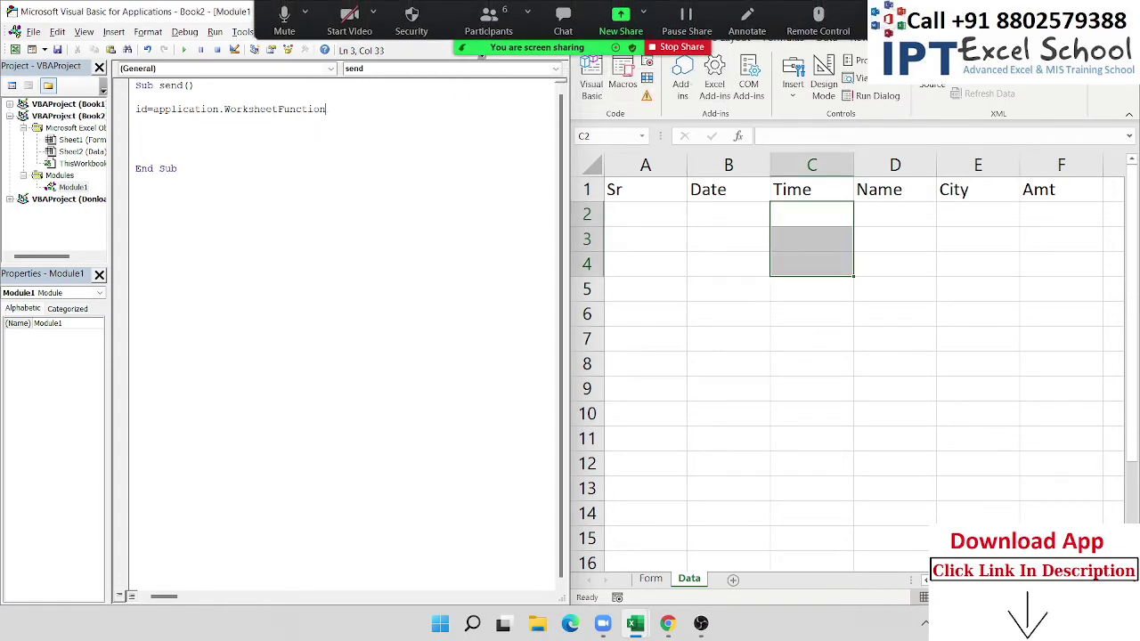
# Complete it with .Max(Sheets("Data").Range("A:A")) to get column A's highest value
pyautogui.write('.m')
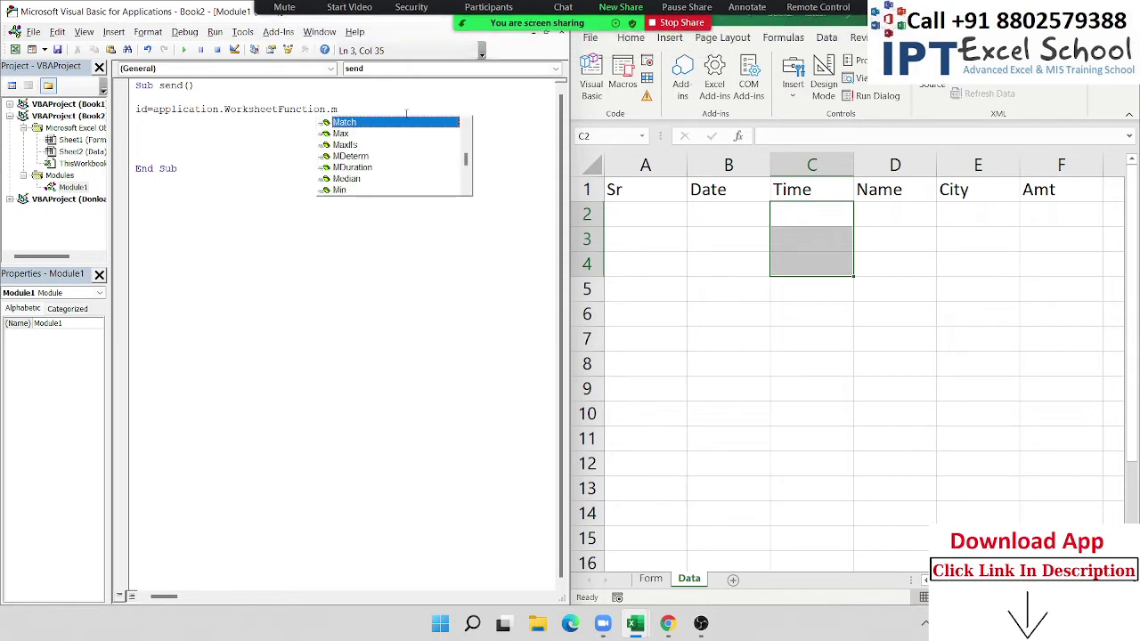
pyautogui.press('Tab')
pyautogui.write('(')
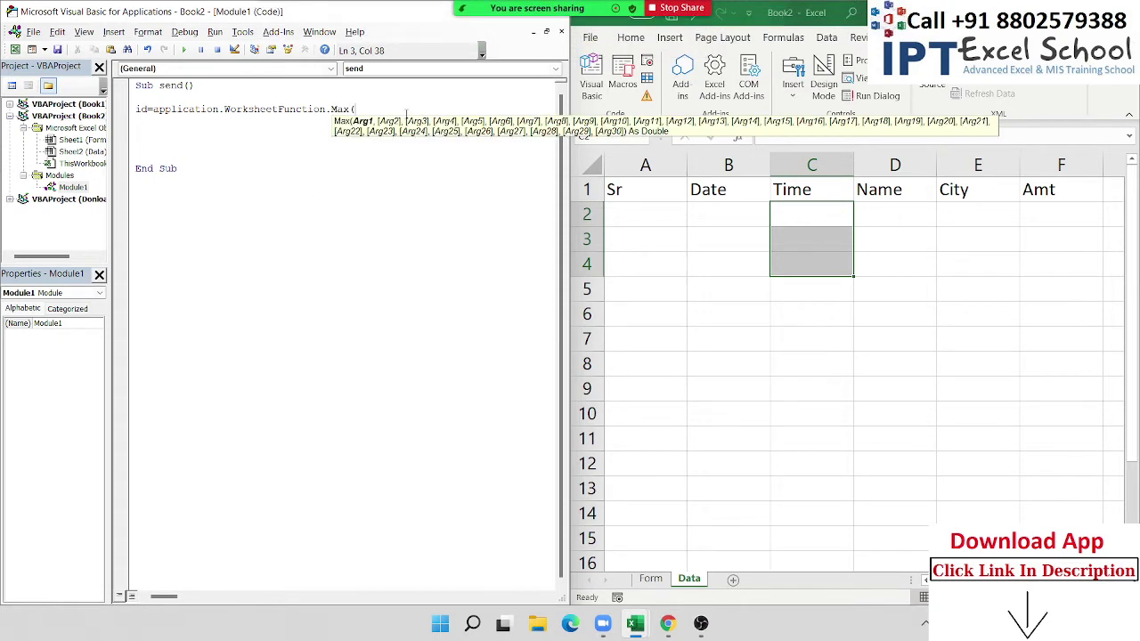
pyautogui.write('sheets')
pyautogui.write('("Data"')
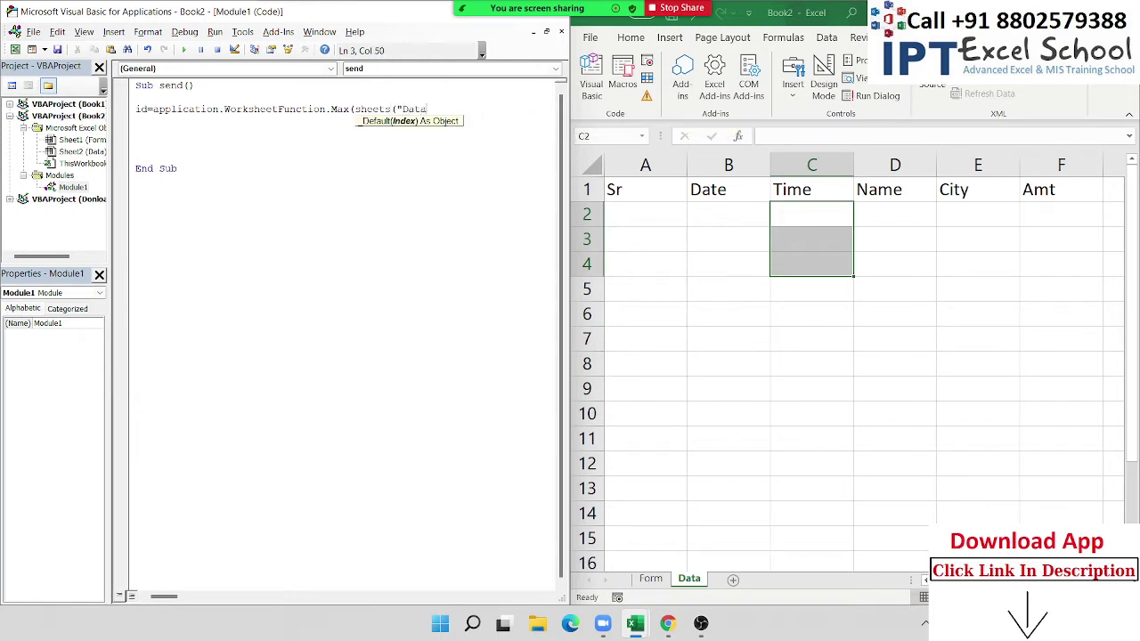
pyautogui.write(').r')
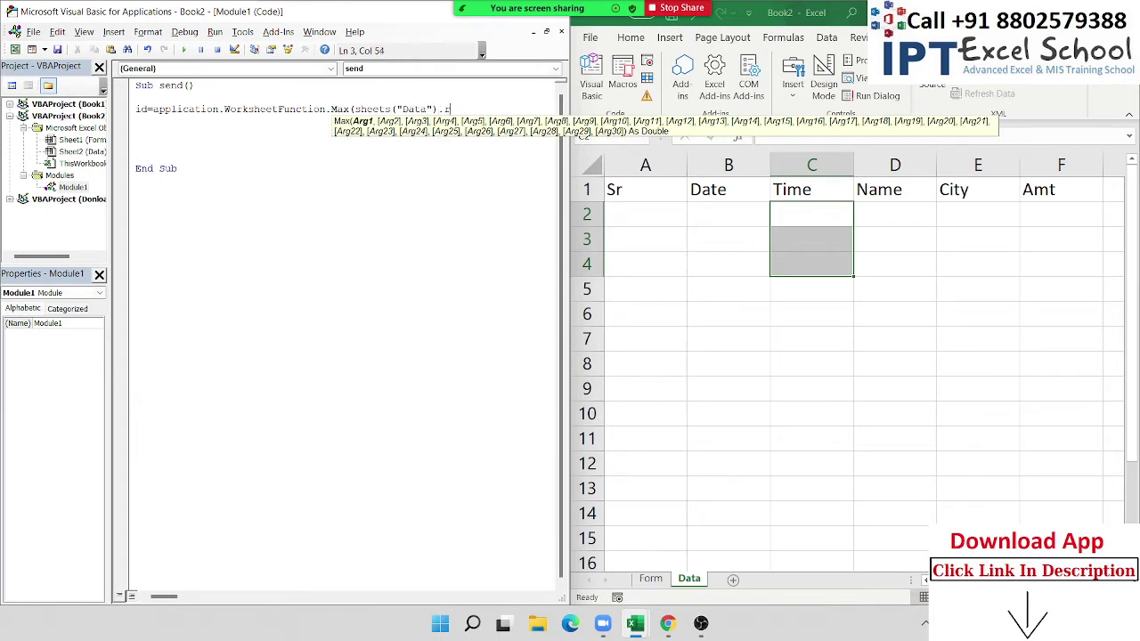
pyautogui.write('ange')
pyautogui.write('(A')
pyautogui.press('BackSpace')
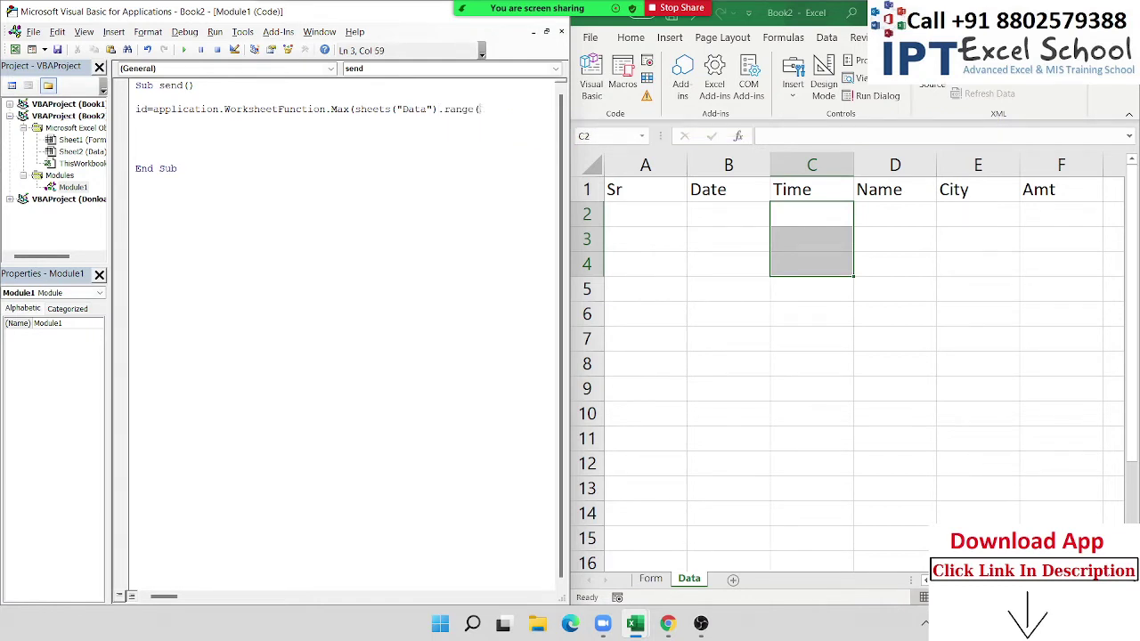
pyautogui.write('"A:A"')
pyautogui.write(')')
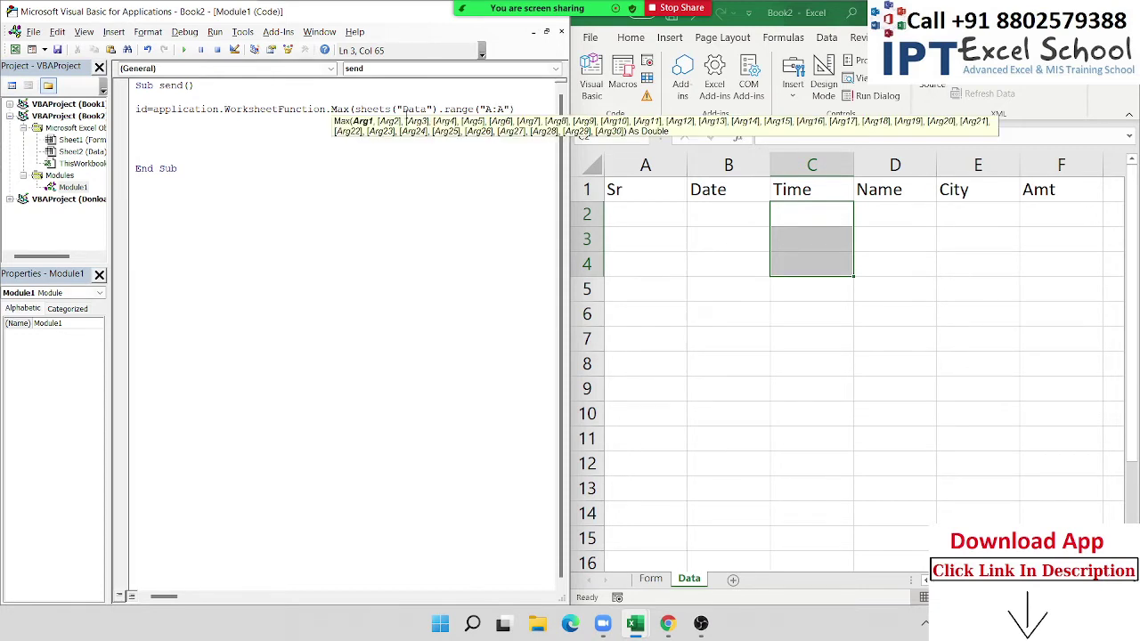
pyautogui.write(')')
pyautogui.click(392, 147)
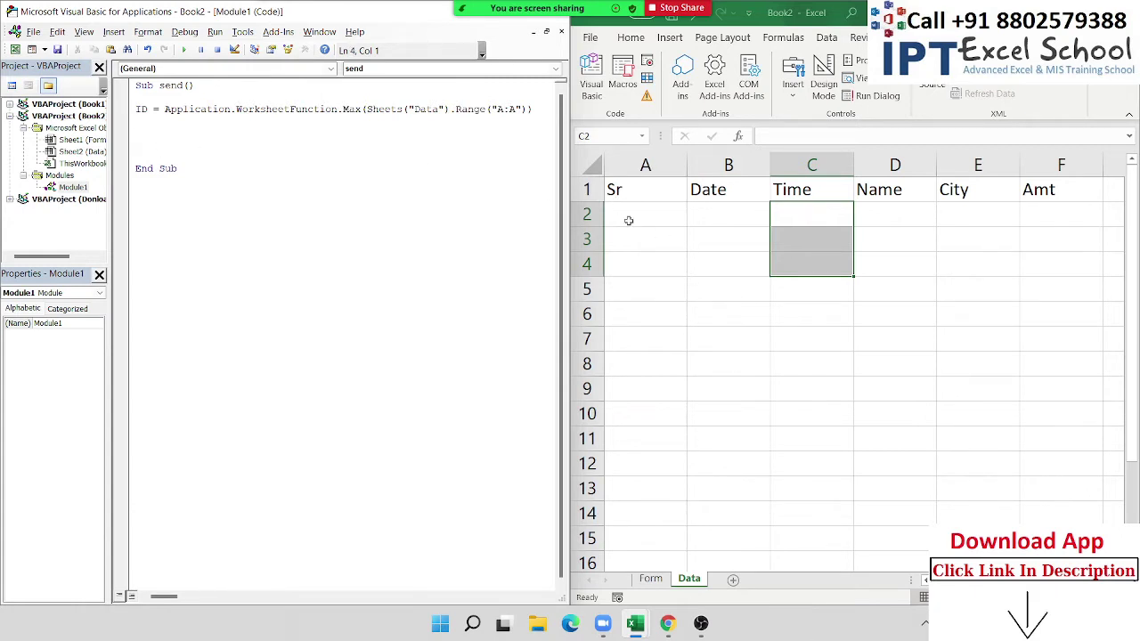
# Add the line Range("A65000").End(xlUp).Offset(1, 0).Value = ID + 1 to the macro
pyautogui.press('Return')
pyautogui.write('range')
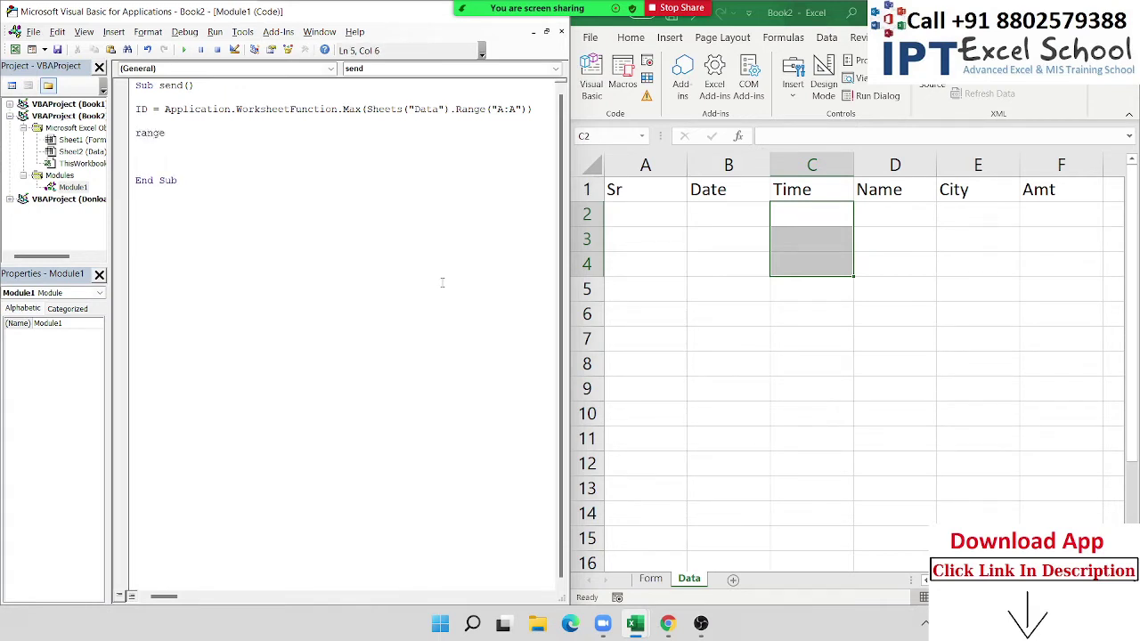
pyautogui.write('("A6!5')
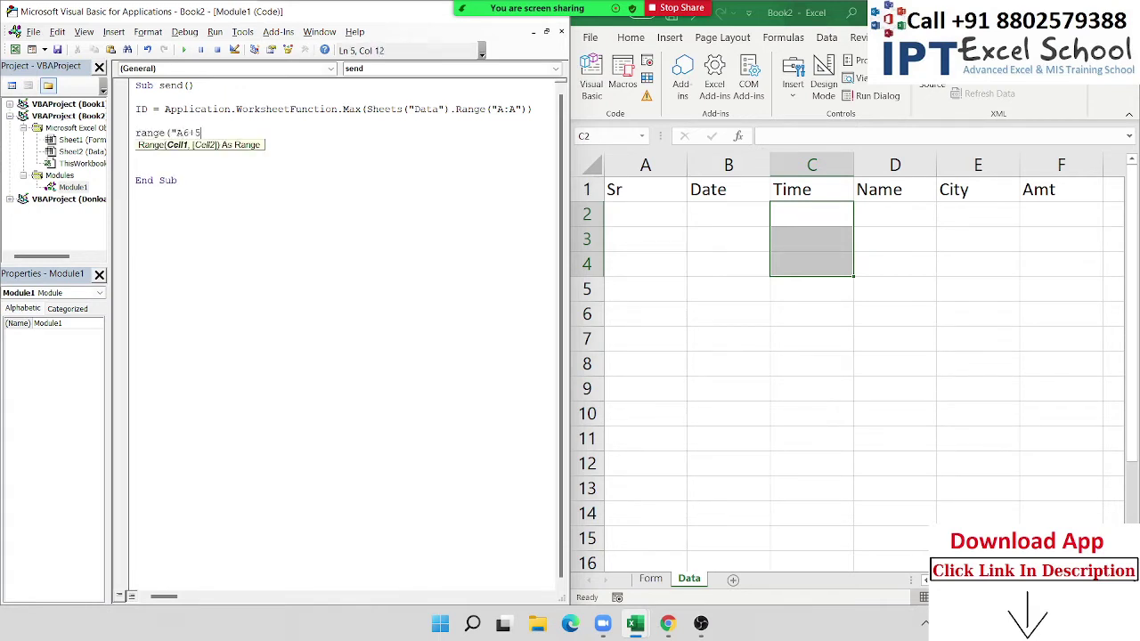
pyautogui.write('1:F10')
pyautogui.press('BackSpace')
pyautogui.press('BackSpace')
pyautogui.press('BackSpace')
pyautogui.write('6')
pyautogui.write('5000"')
pyautogui.write(') ')
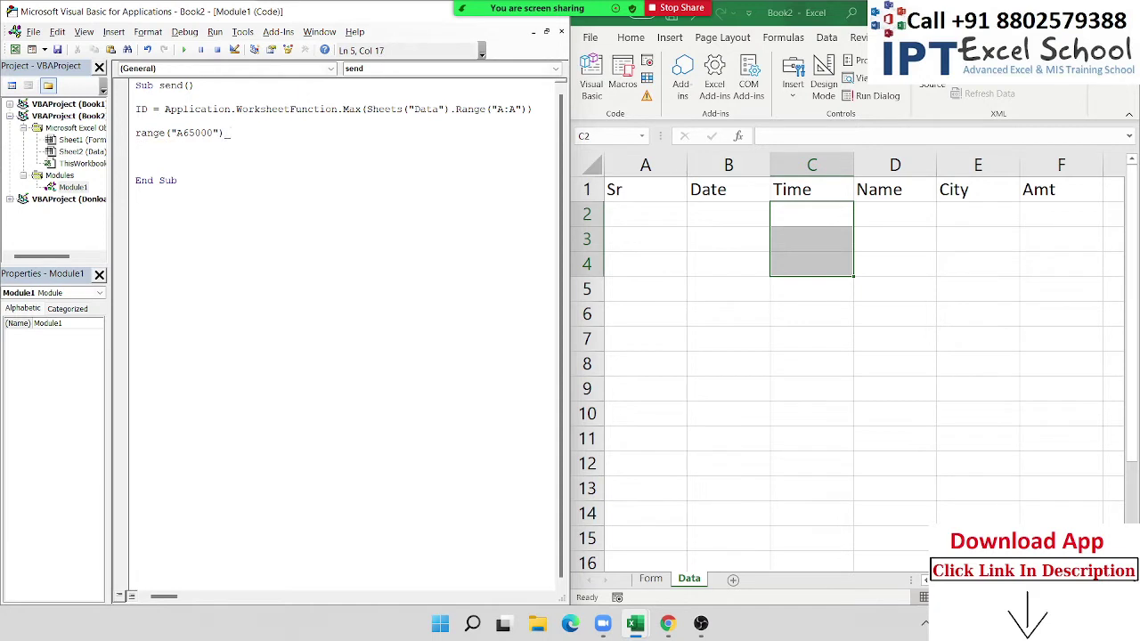
pyautogui.write('.end(')
pyautogui.write('xlu')
pyautogui.press('Tab')
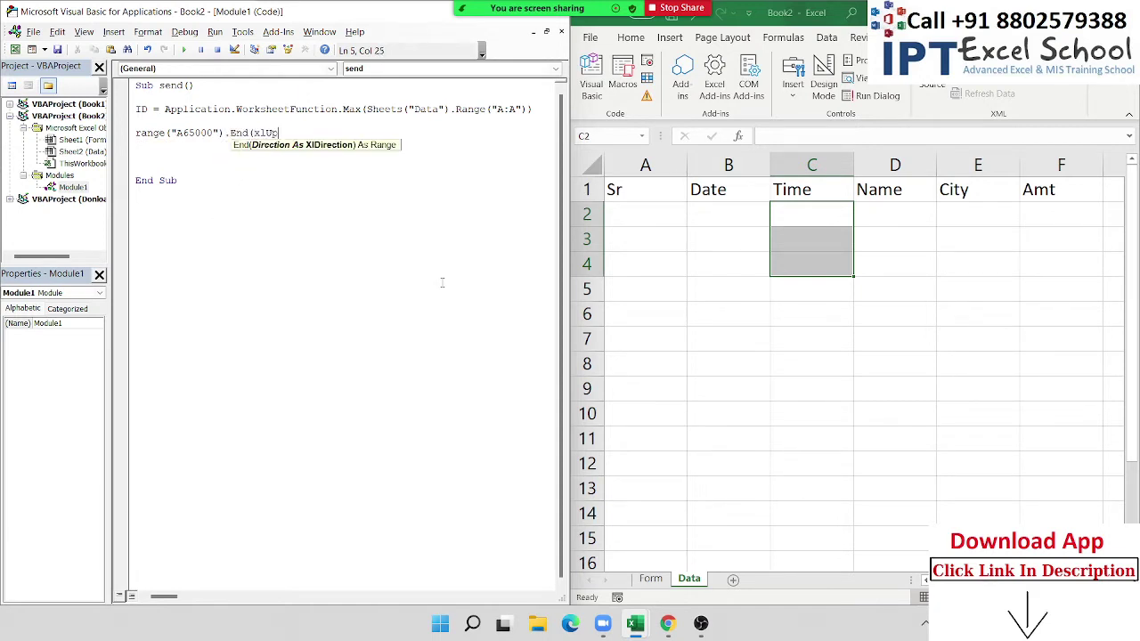
pyautogui.write(').io')
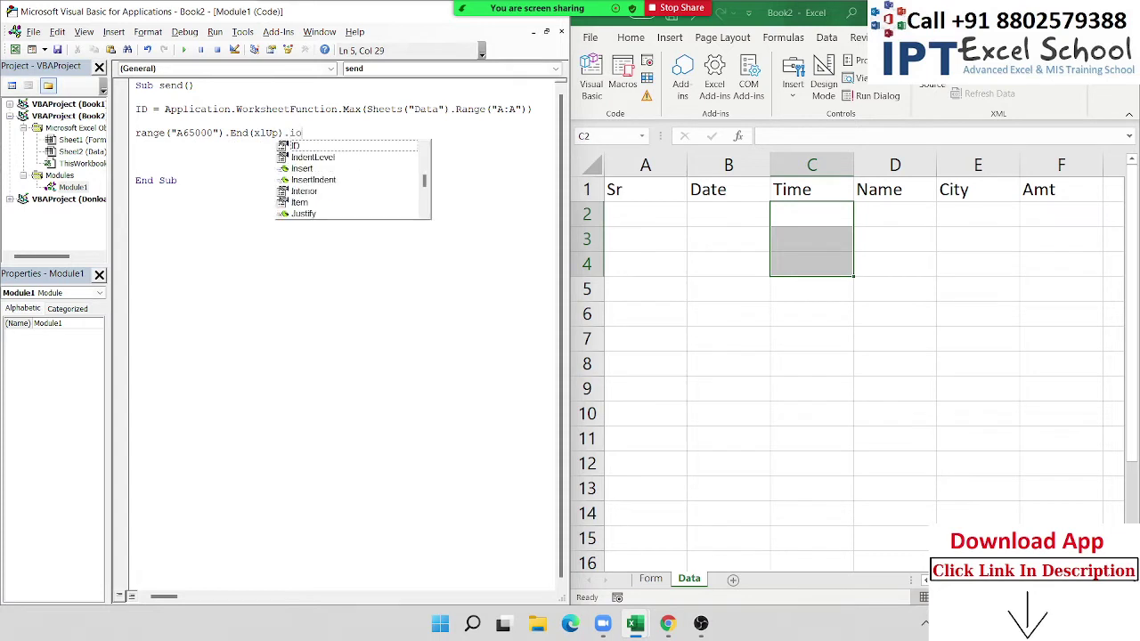
pyautogui.press('BackSpace')
pyautogui.press('BackSpace')
pyautogui.write('o')
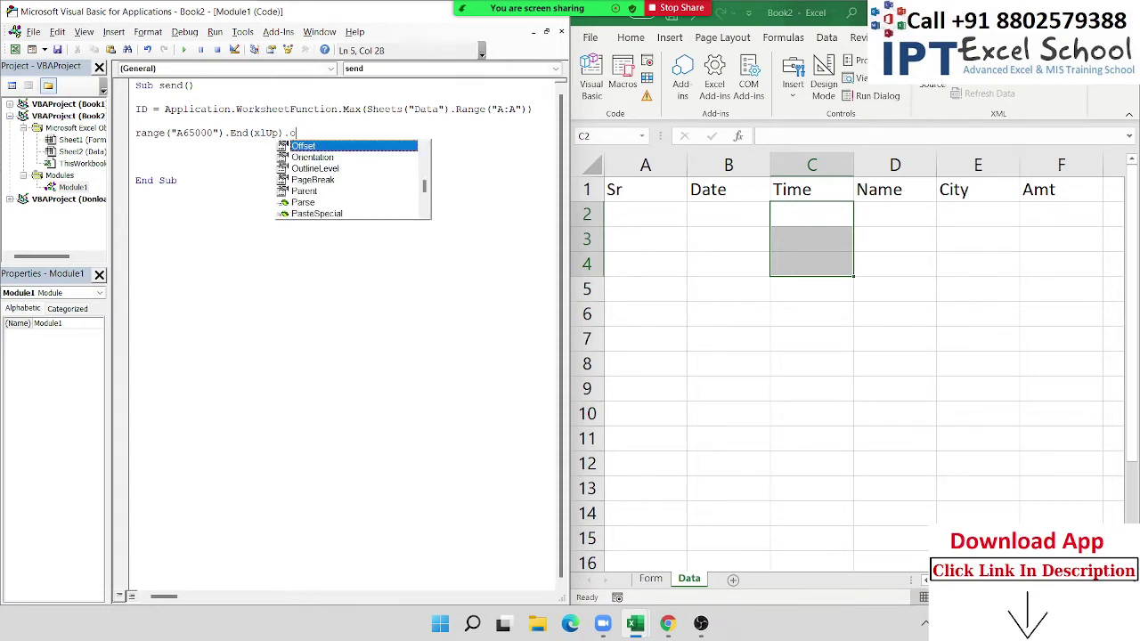
pyautogui.write('ff')
pyautogui.press('Tab')
pyautogui.write('(')
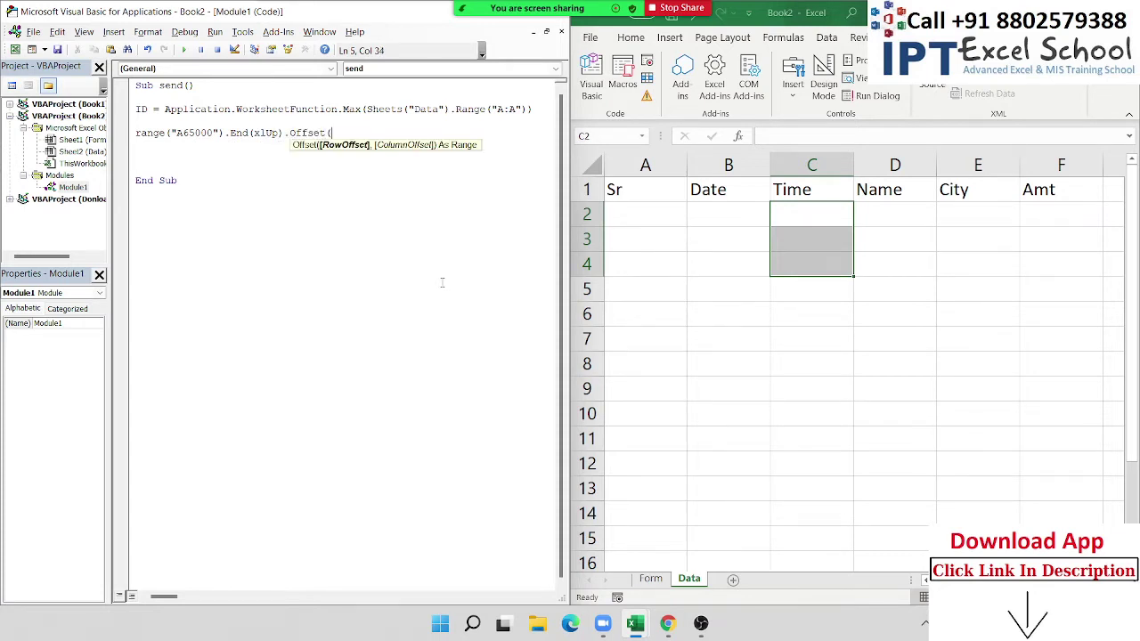
pyautogui.write('1,0')
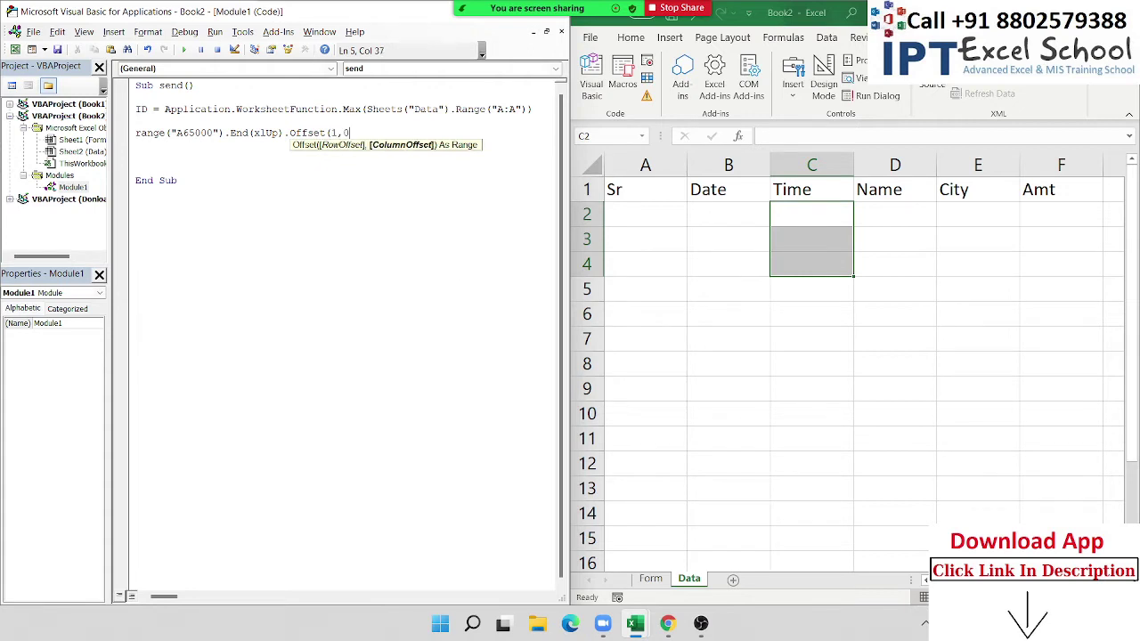
pyautogui.write(').value ')
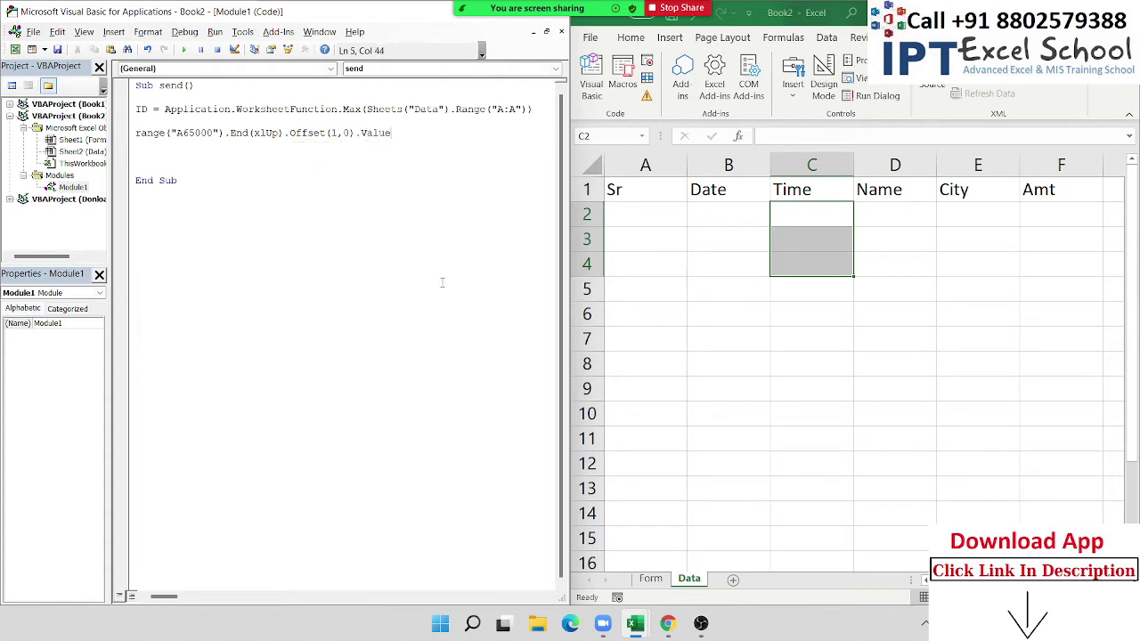
pyautogui.write('=')
pyautogui.write(' id+1')
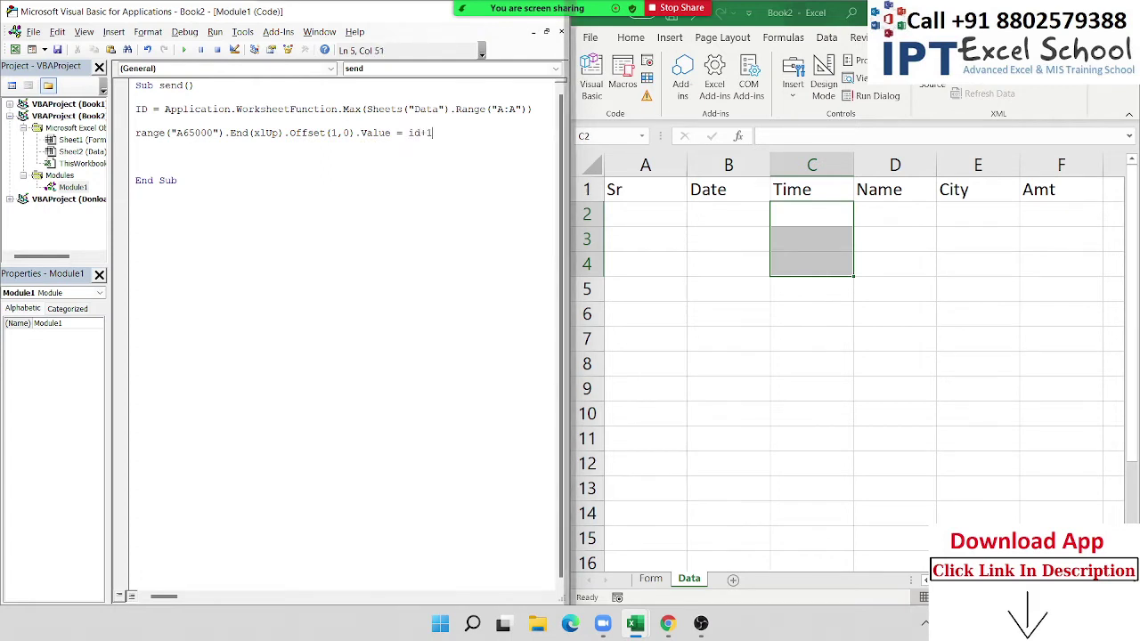
pyautogui.click(186, 168)
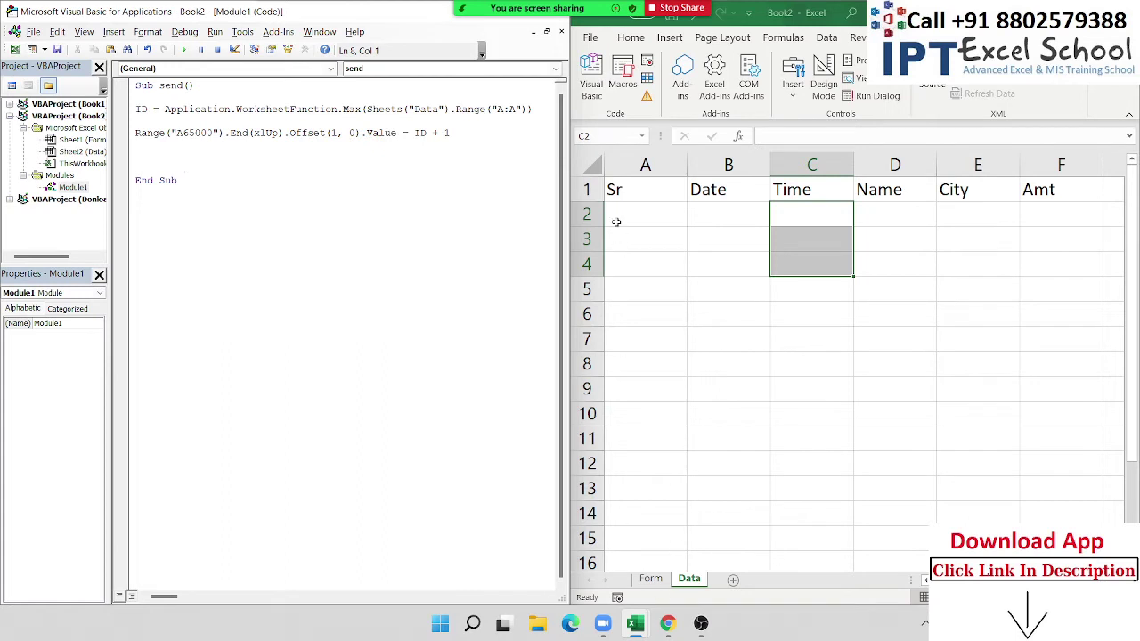
# Jump to A65000 via the Name Box, then back up to A1
pyautogui.click(607, 137)
pyautogui.write('a6')
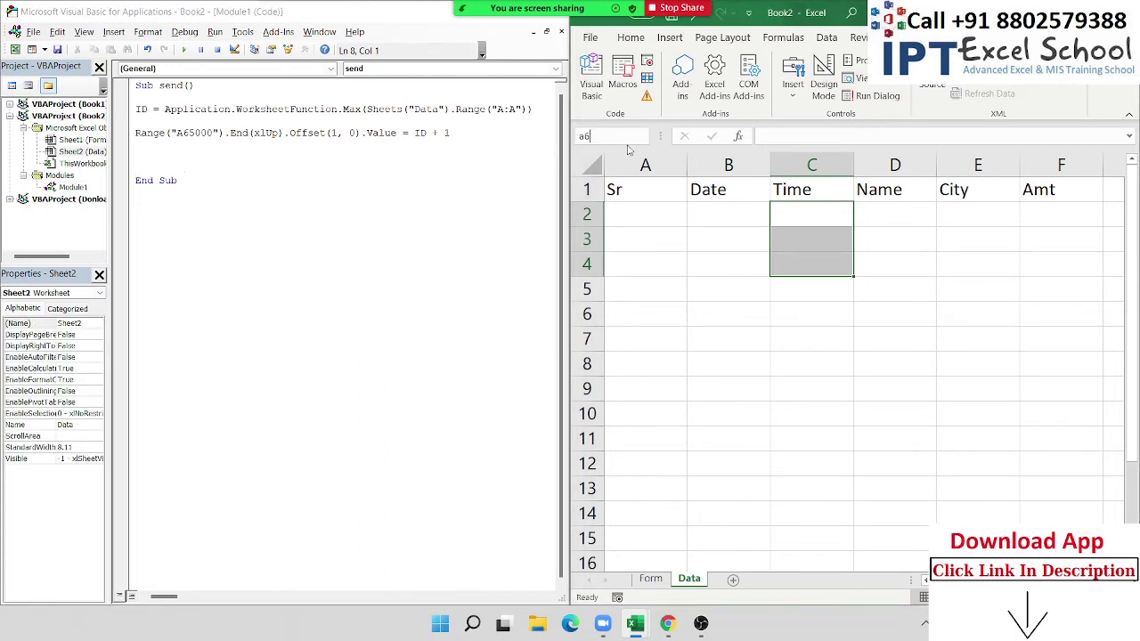
pyautogui.write('5000')
pyautogui.press('Return')
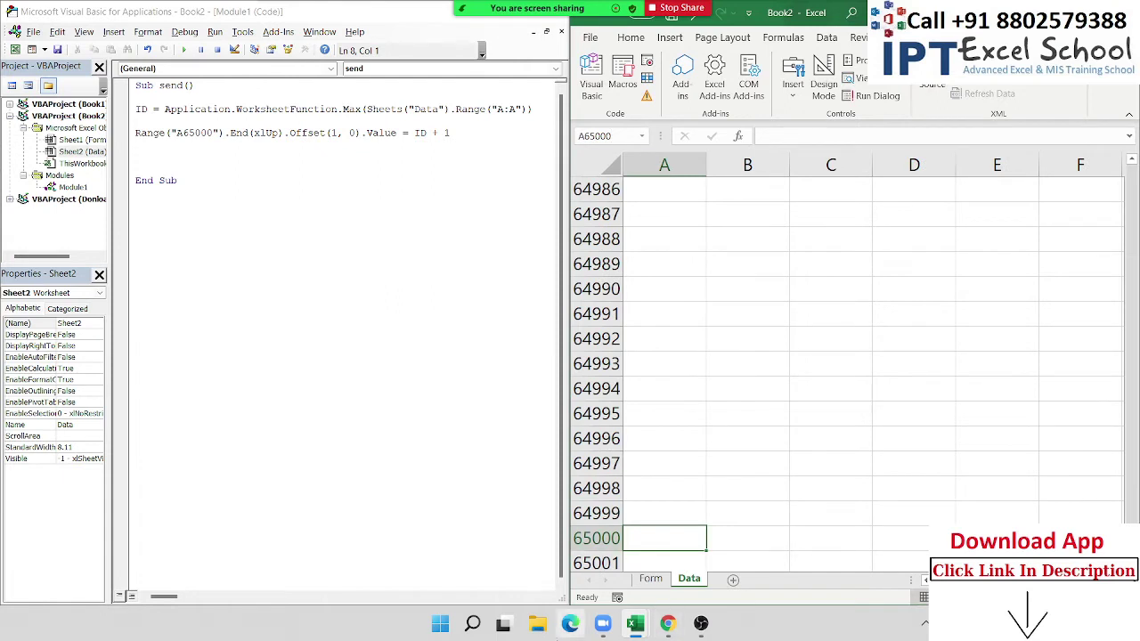
pyautogui.hotkey('ctrl', 'Home')
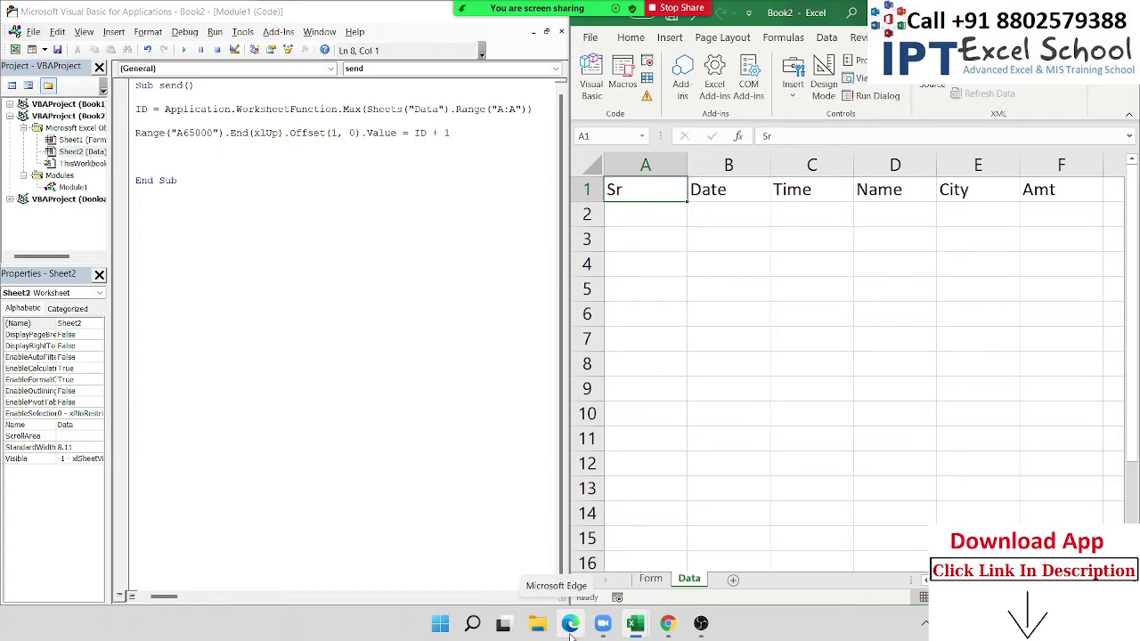
# Enter 1 as the first Sr number in cell A2
pyautogui.press('Down')
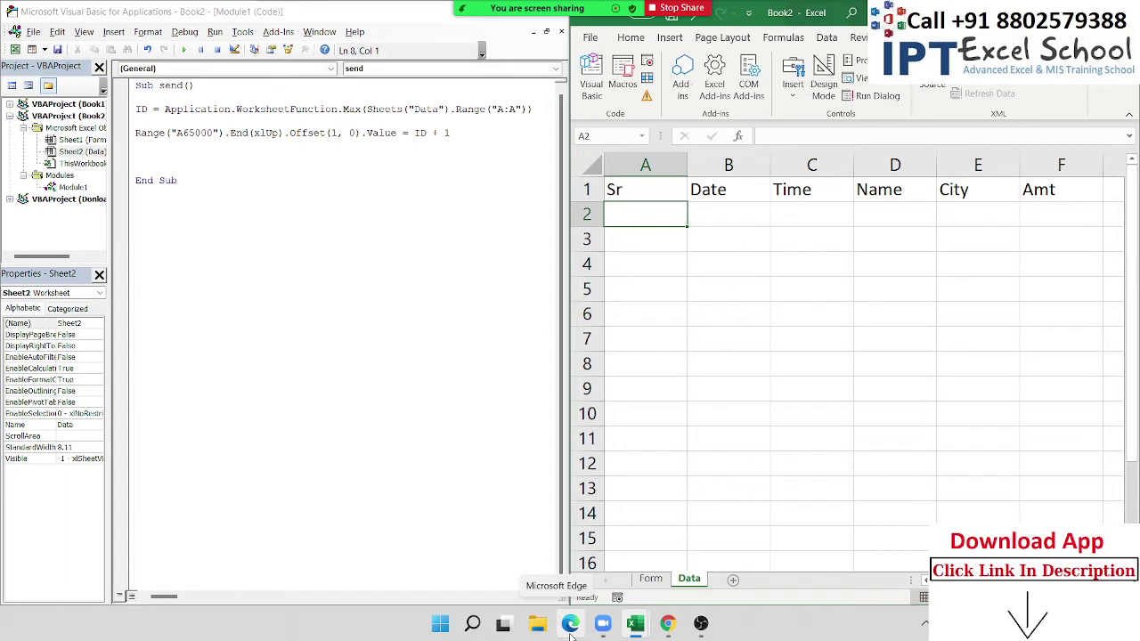
pyautogui.write('1')
pyautogui.press('Return')
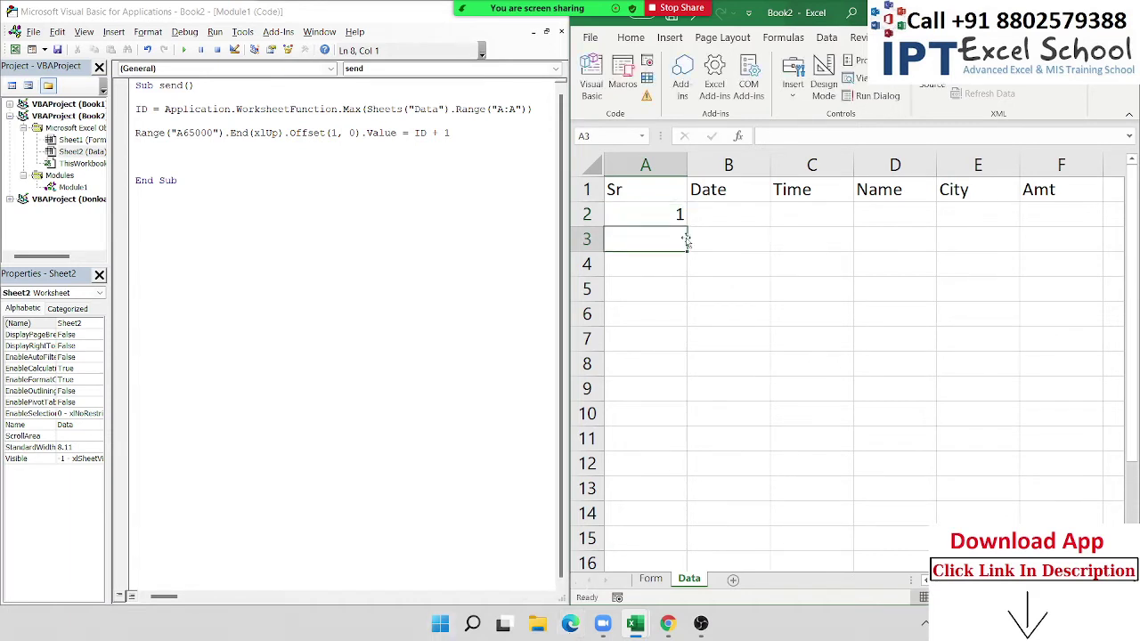
pyautogui.moveTo(563, 8)
pyautogui.click(491, 13)
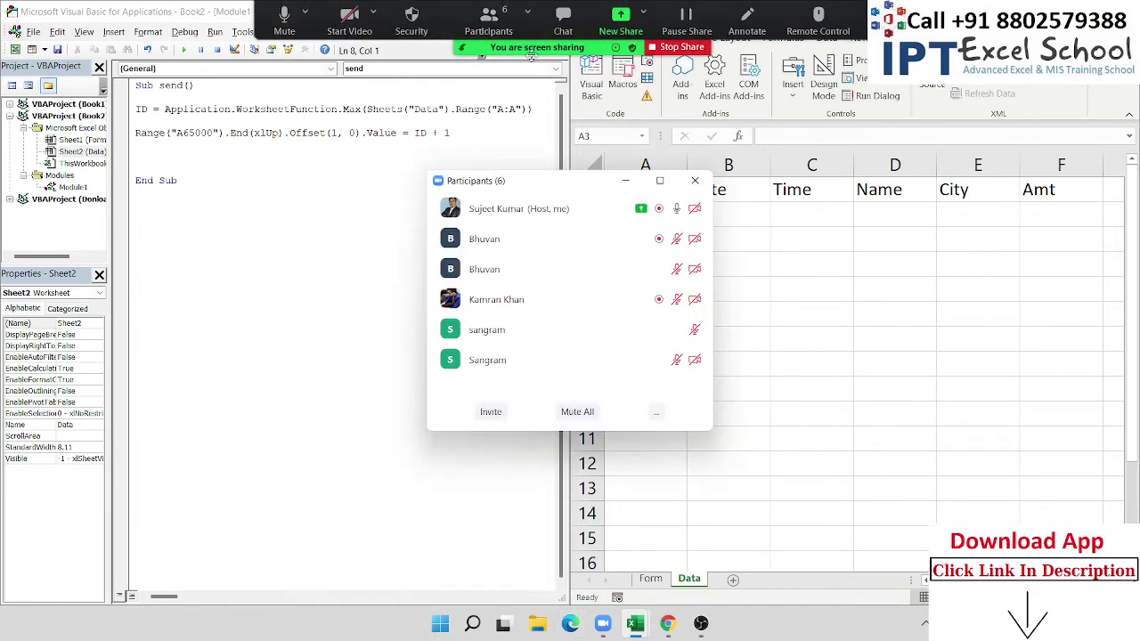
# Close the Zoom participants window and put the cursor back in the send macro, one line up
pyautogui.click(693, 208)
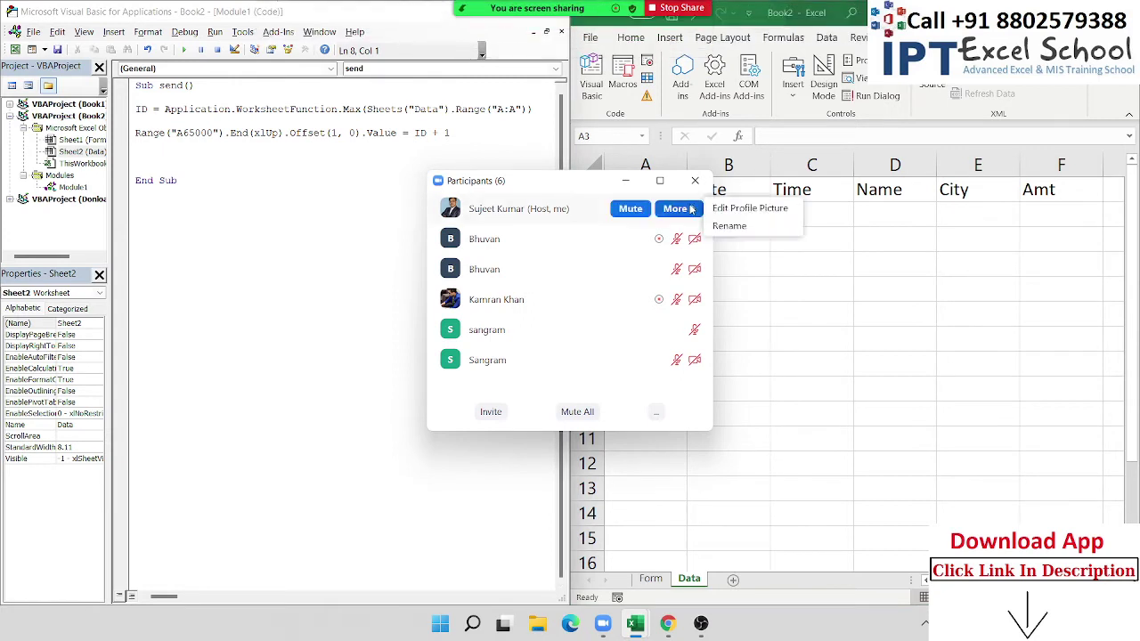
pyautogui.click(695, 181)
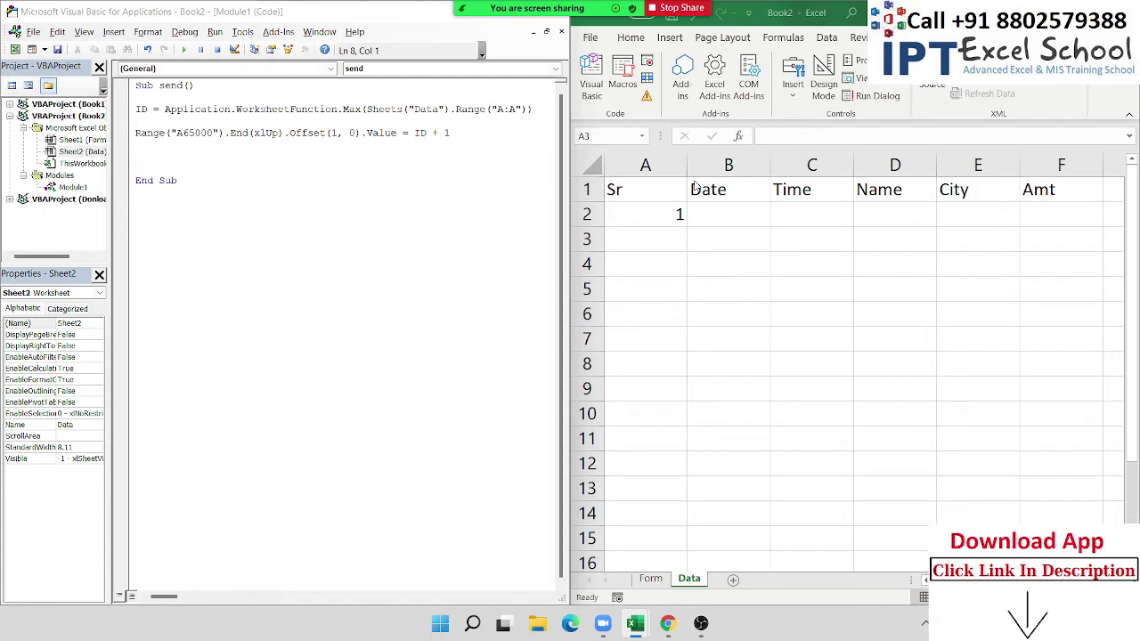
pyautogui.click(211, 158)
pyautogui.press('Up')
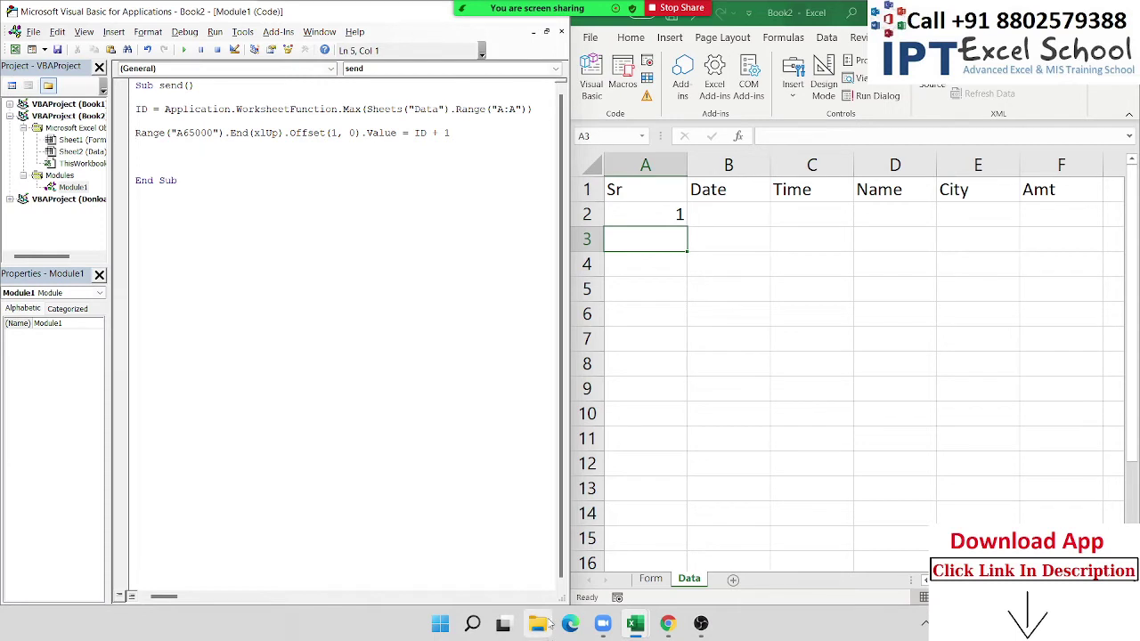
# Add the macro line writing ID + 1 into the next empty cell of Data column A
pyautogui.write('s')
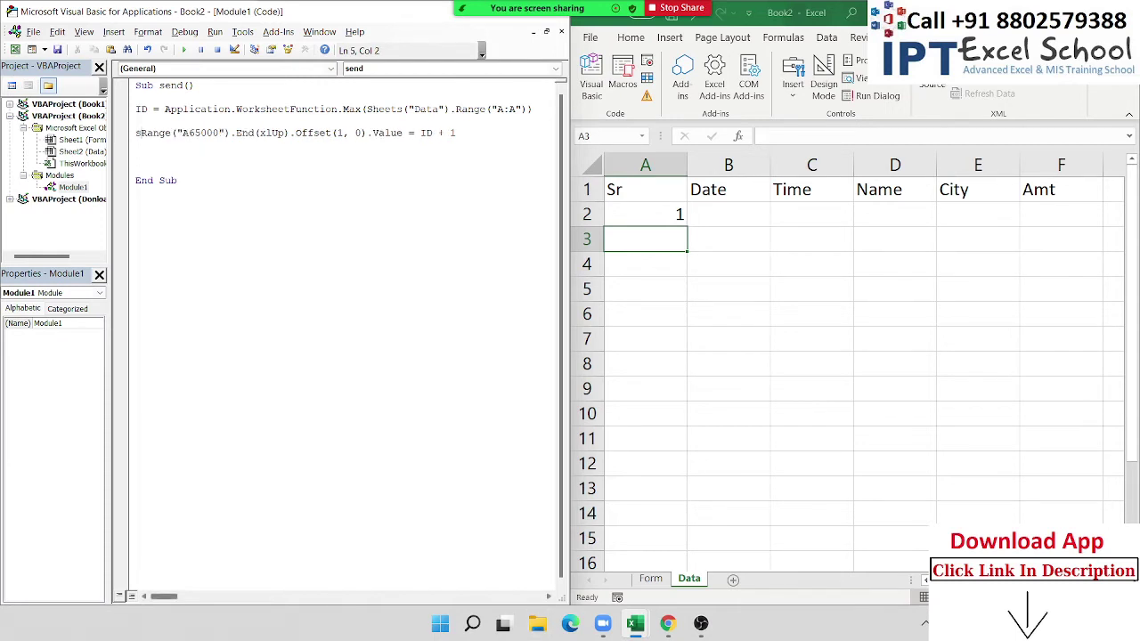
pyautogui.write('heets(')
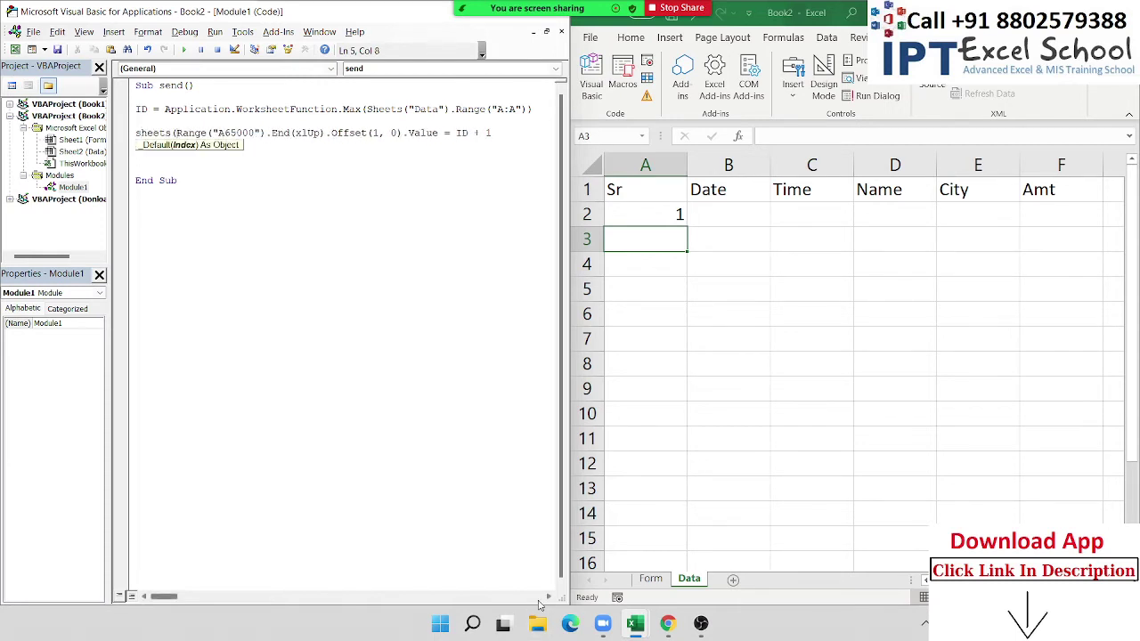
pyautogui.write('"Dat')
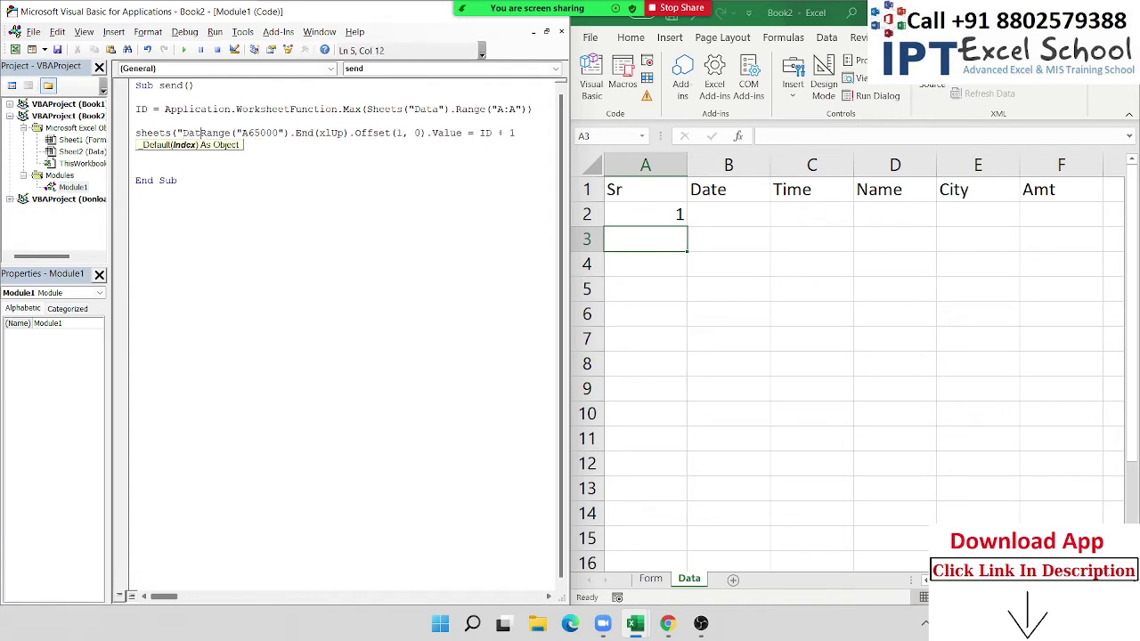
pyautogui.write('a").')
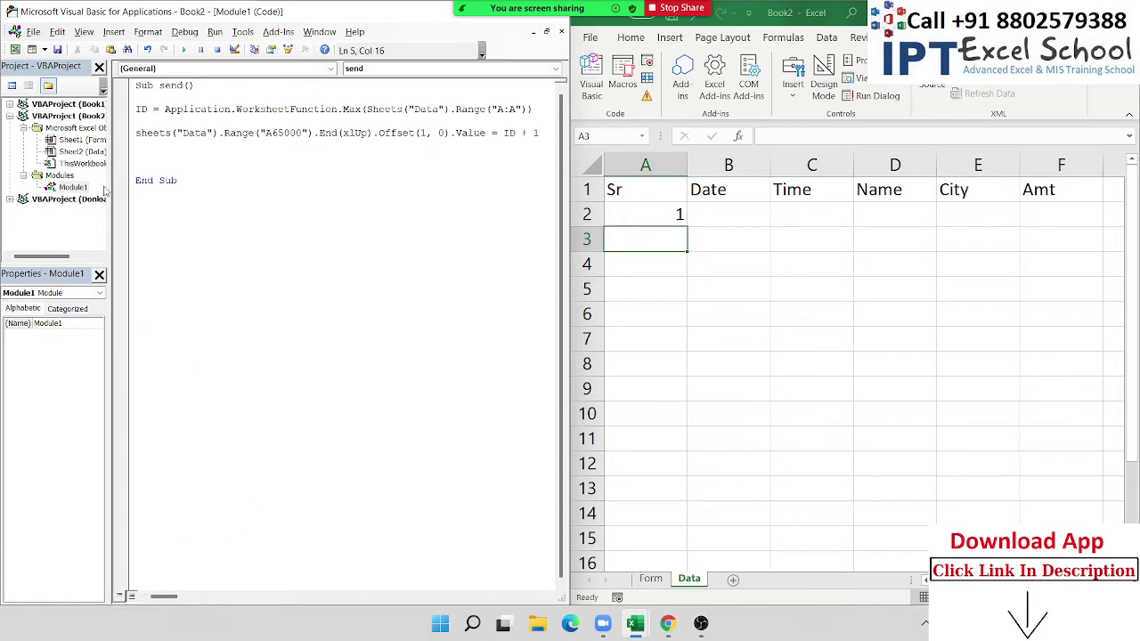
pyautogui.click(181, 158)
pyautogui.click(485, 27)
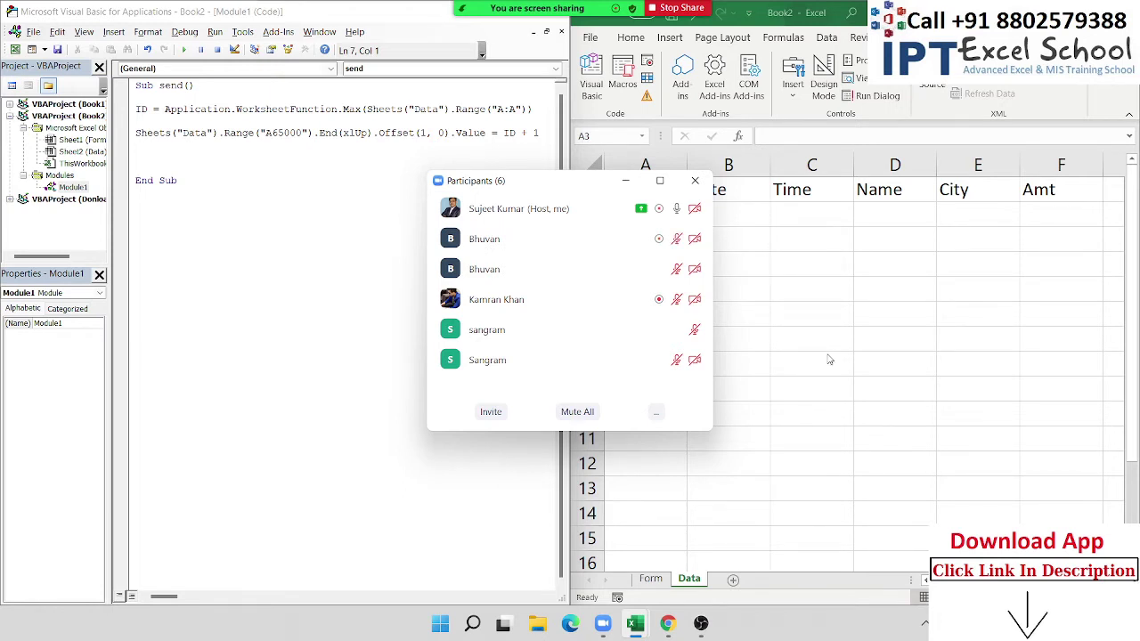
pyautogui.click(695, 180)
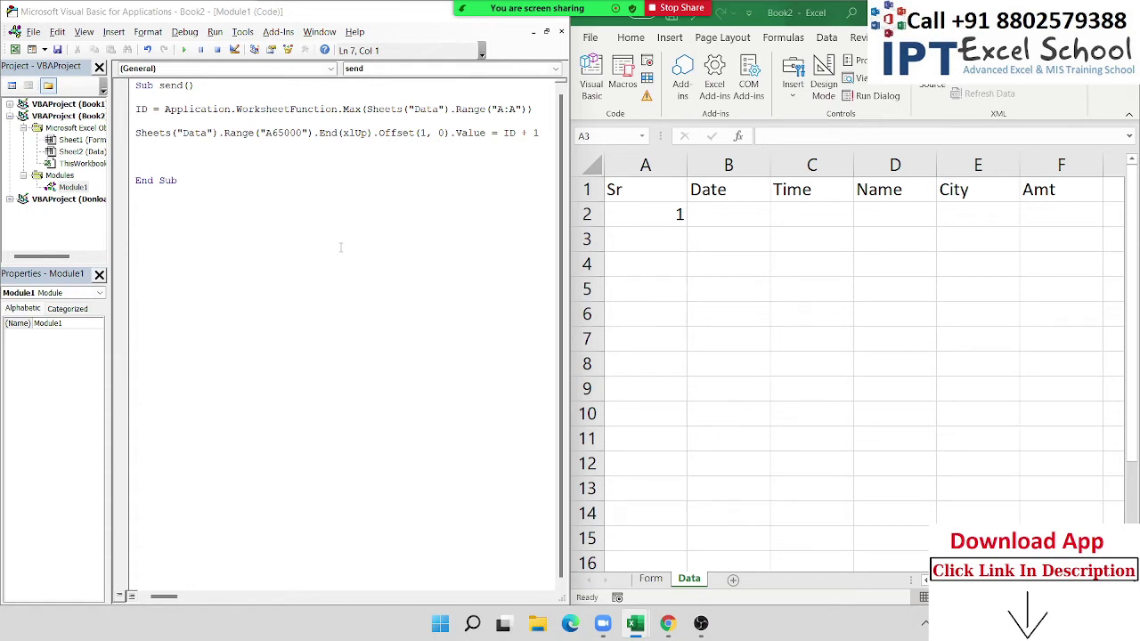
# Duplicate the Sheets line and change its Offset(1, 0) to Offset(0, 1)
pyautogui.click(191, 168)
pyautogui.press('Up')
pyautogui.hotkey('shift', 'Down')
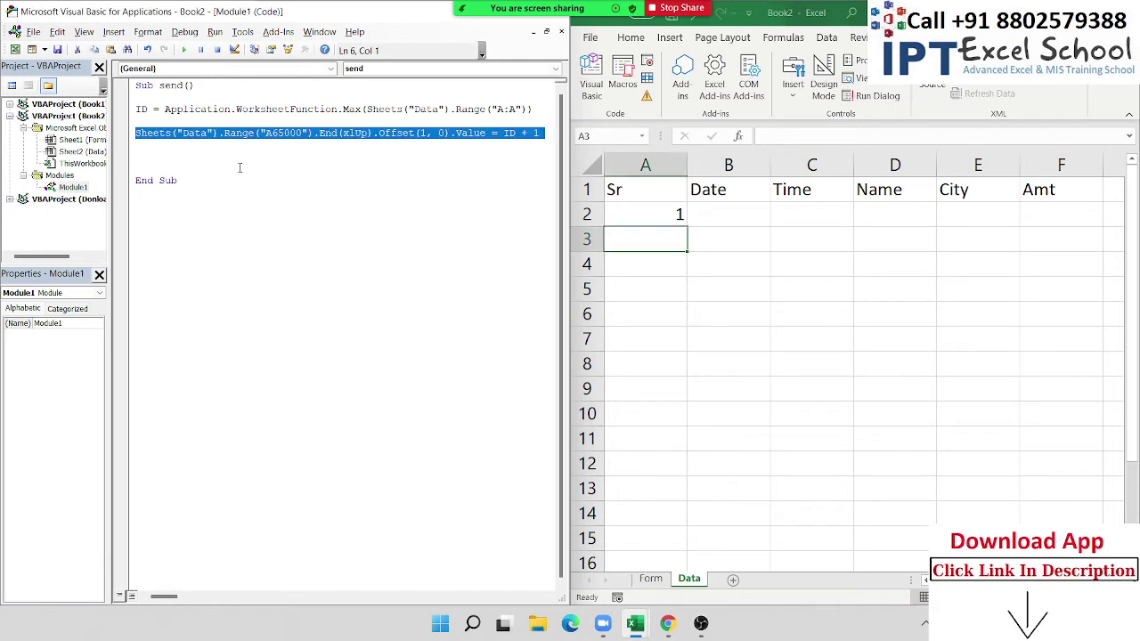
pyautogui.hotkey('ctrl', 'c')
pyautogui.hotkey('ctrl', 'v')
pyautogui.hotkey('ctrl', 'v')
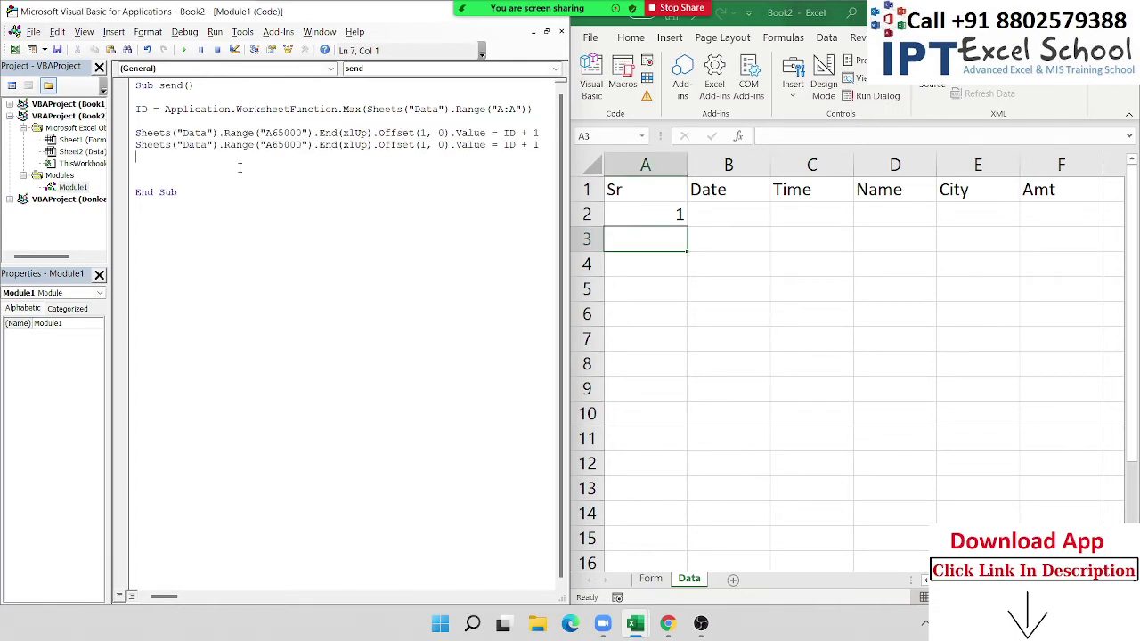
pyautogui.click(426, 145)
pyautogui.press('BackSpace')
pyautogui.write('0')
pyautogui.press('Right')
pyautogui.press('Right')
pyautogui.press('Right')
pyautogui.press('BackSpace')
pyautogui.write('1')
# Check cell B2 on the Data sheet, then replace ID + 1 with Date on the copied line
pyautogui.click(655, 428)
pyautogui.press('Up')
pyautogui.press('Up')
pyautogui.press('Up')
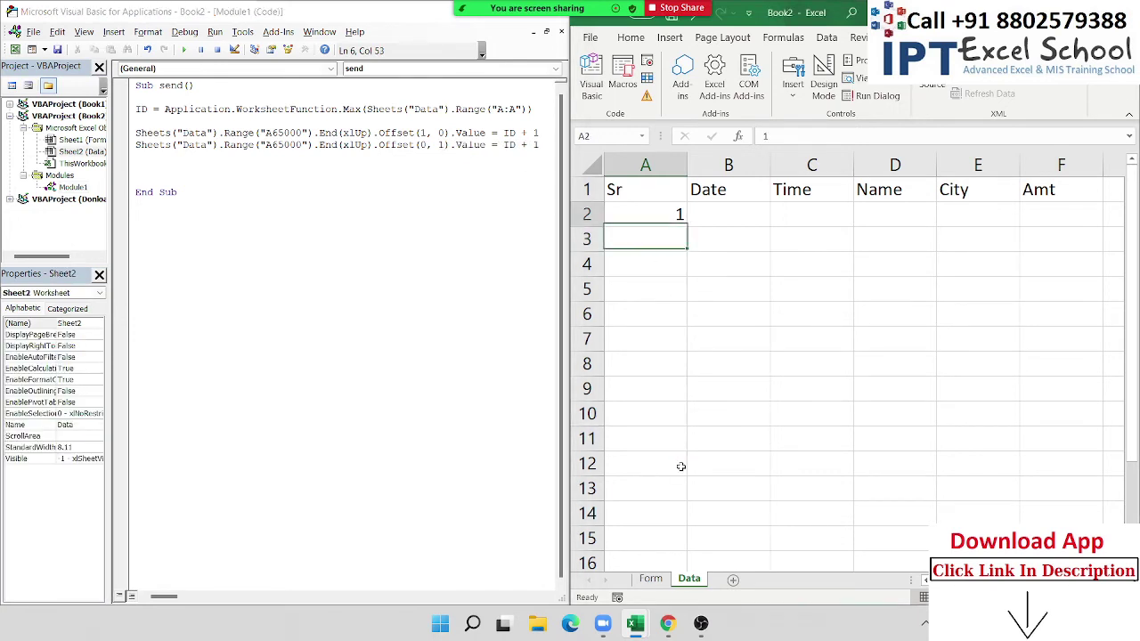
pyautogui.press('Up')
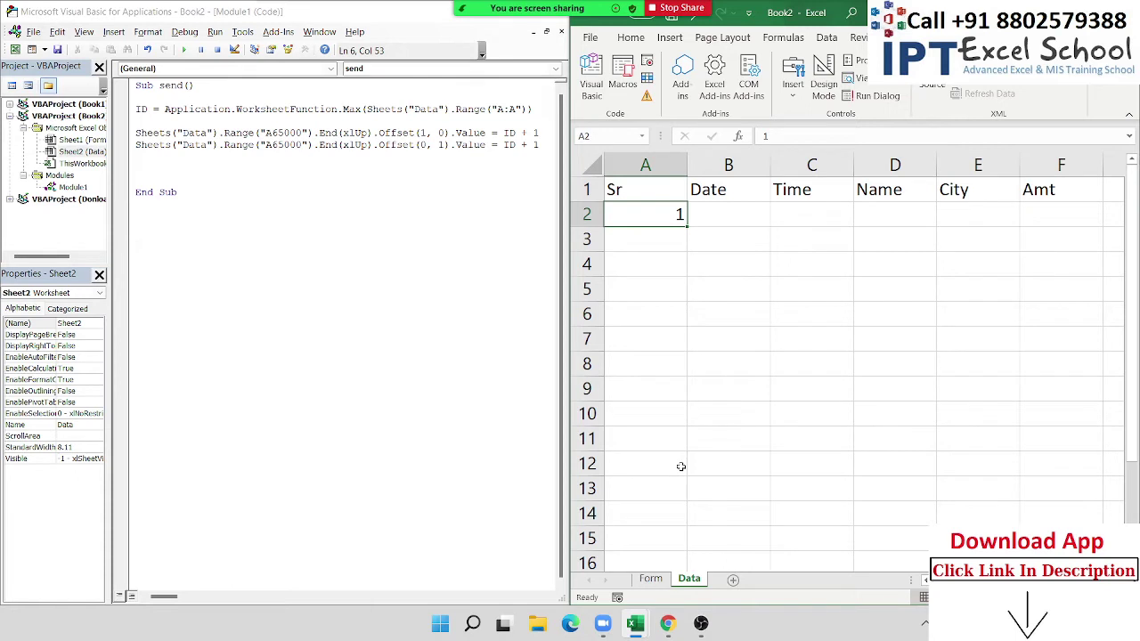
pyautogui.press('Right')
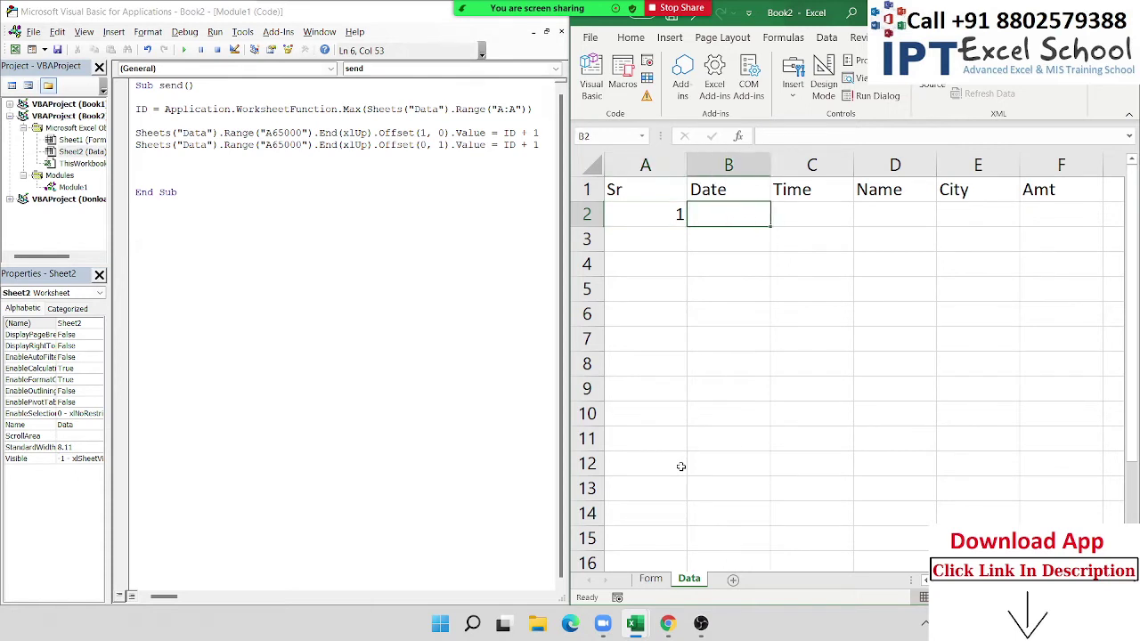
pyautogui.doubleClick(439, 145)
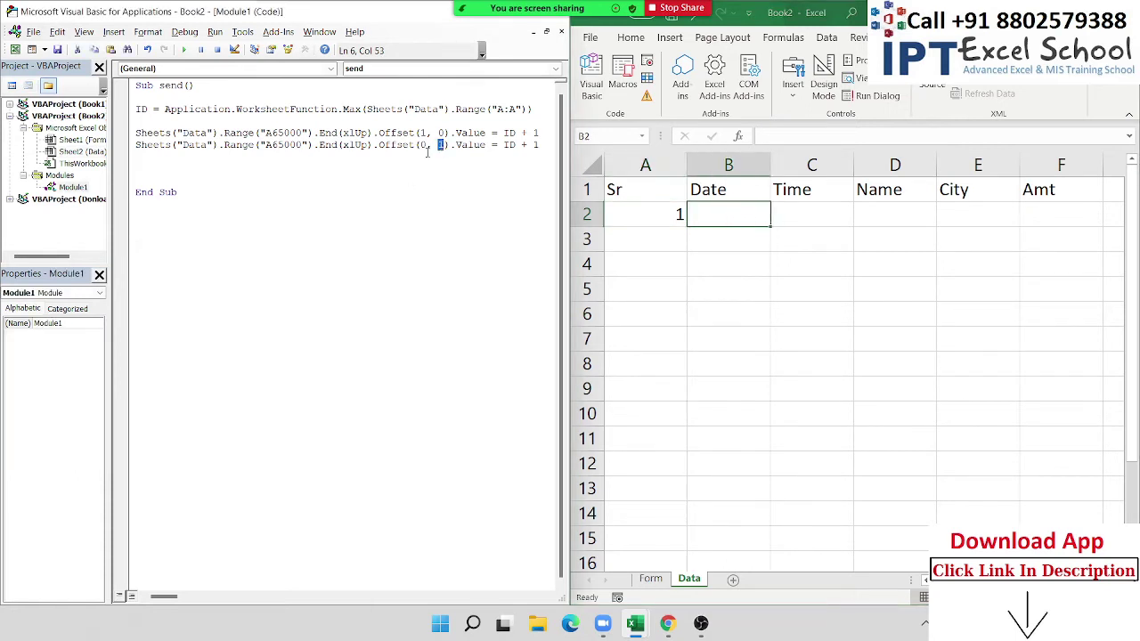
pyautogui.press('Left')
pyautogui.press('Left')
pyautogui.moveTo(498, 145); pyautogui.dragTo(536, 145)
pyautogui.press('BackSpace')
pyautogui.write('date')
pyautogui.press('Return')
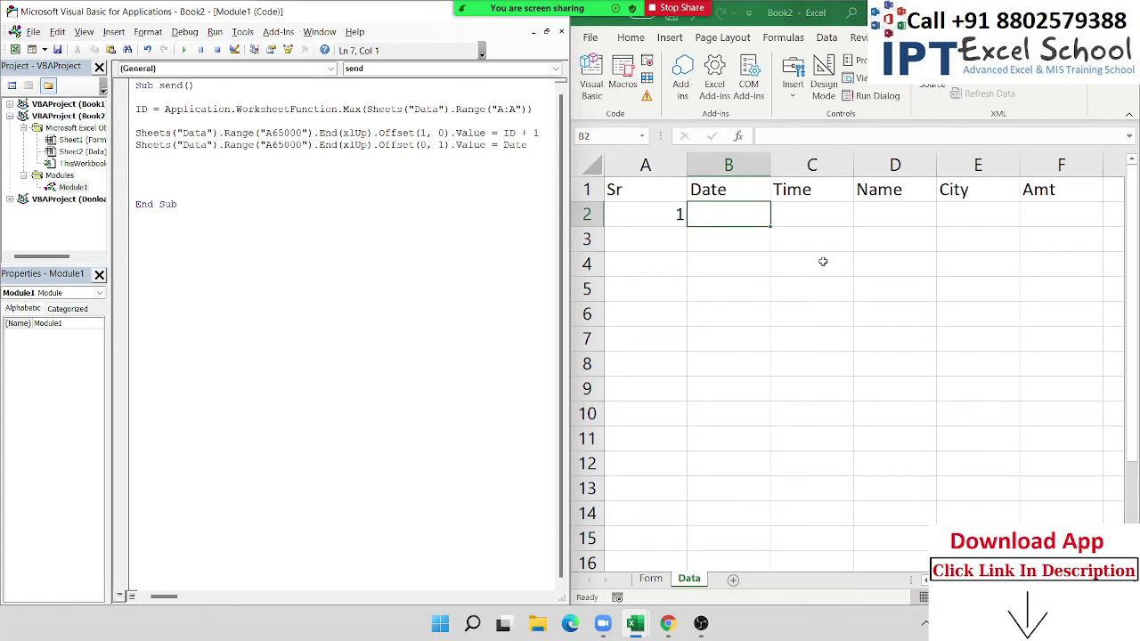
# Insert today's date, 7/8/2021, into Data cell B2 with Ctrl+;
pyautogui.click(725, 215)
pyautogui.hotkey('ctrl', ';')
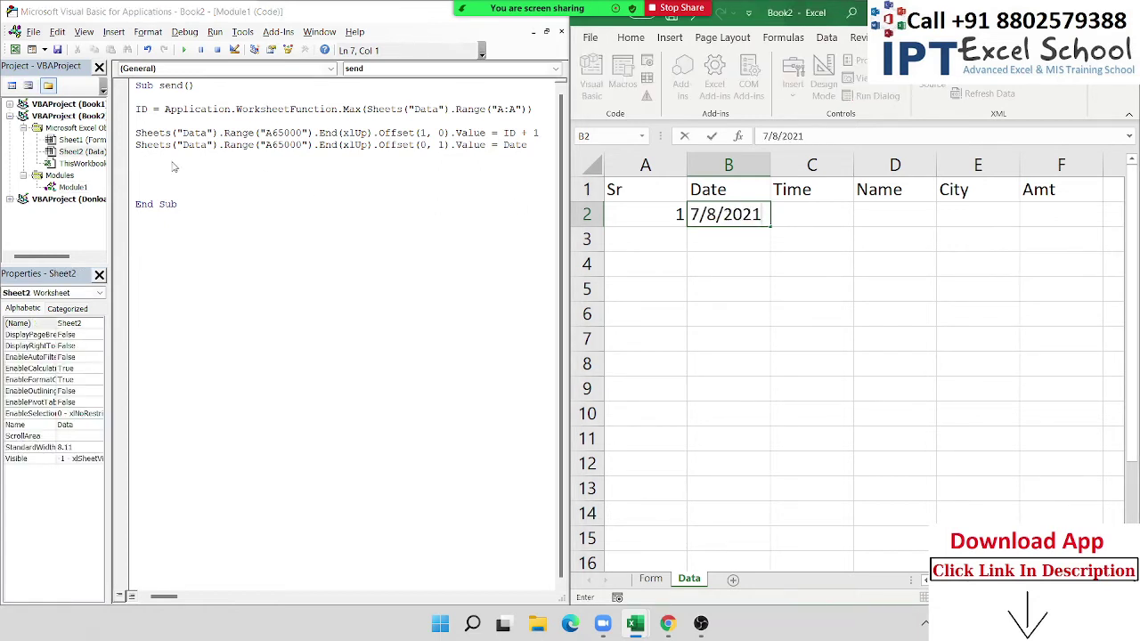
pyautogui.press('Return')
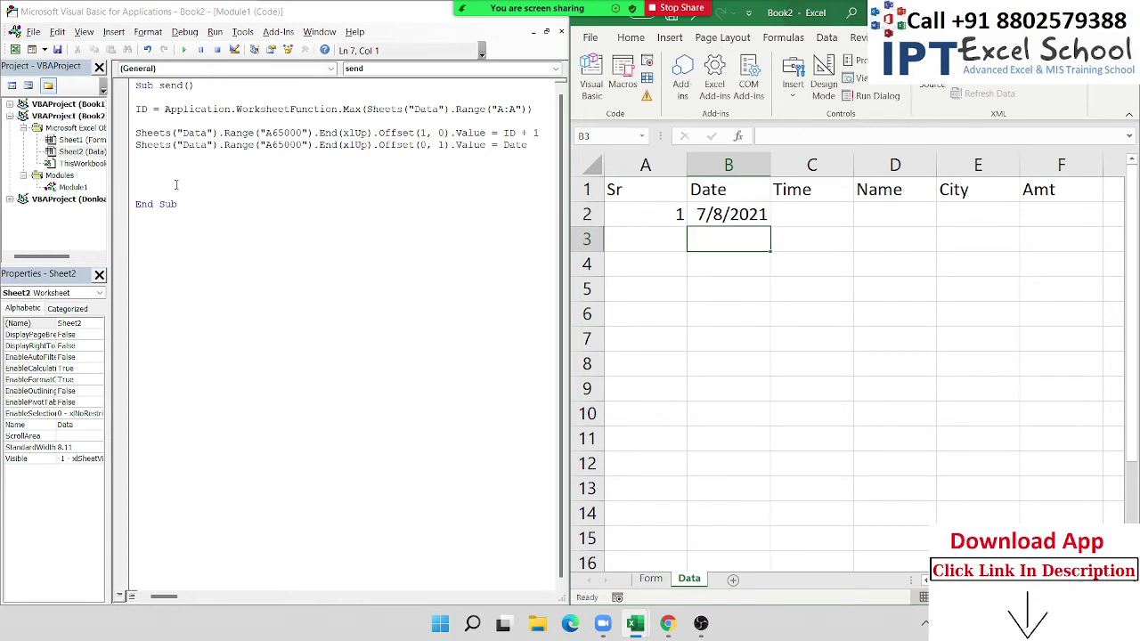
pyautogui.click(161, 156)
# Duplicate the Date line and change its offset to Offset(0, 2)
pyautogui.hotkey('shift', 'Down')
pyautogui.hotkey('ctrl', 'c')
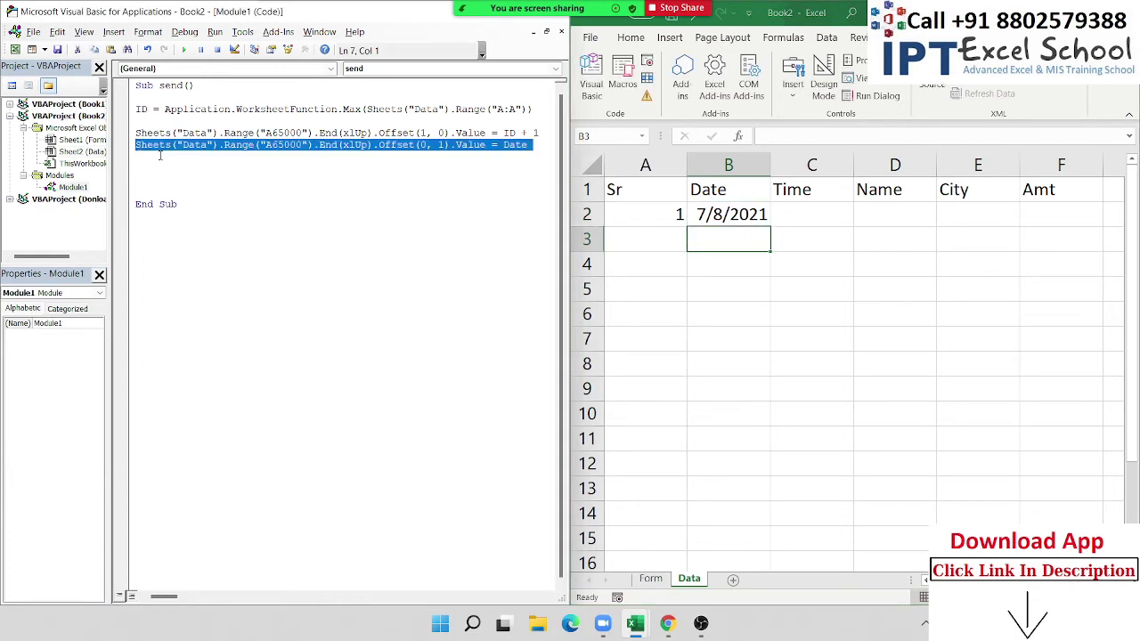
pyautogui.hotkey('ctrl', 'v')
pyautogui.hotkey('ctrl', 'v')
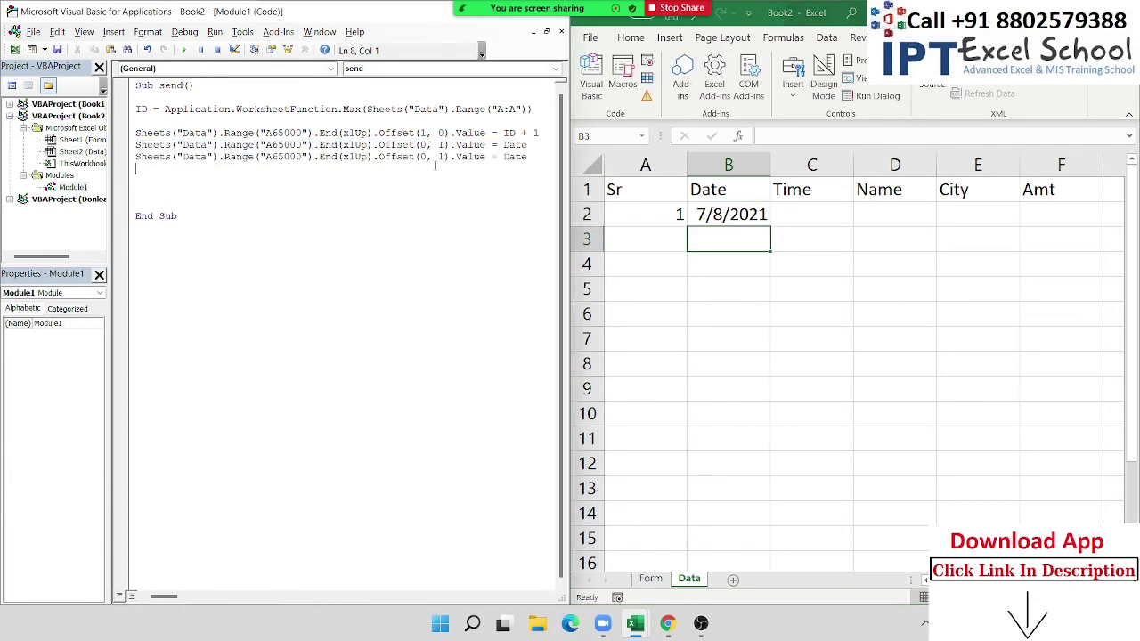
pyautogui.click(442, 157)
pyautogui.press('BackSpace')
pyautogui.write('2')
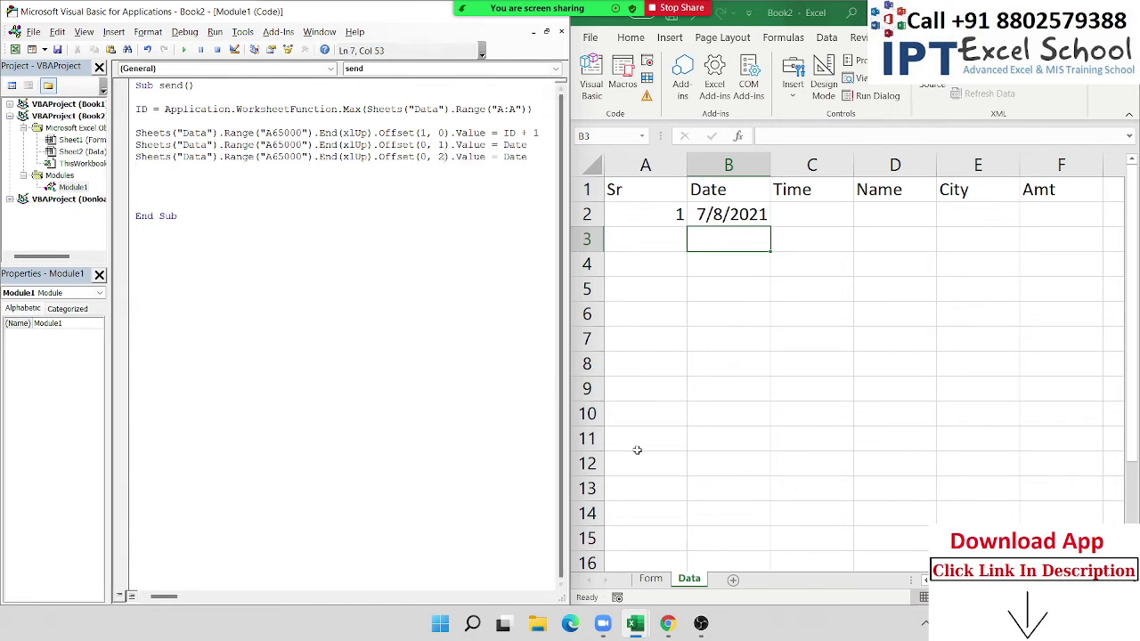
# Insert the current time, 9:53 PM, into Data cell C2 with Ctrl+Shift+;
pyautogui.click(640, 448)
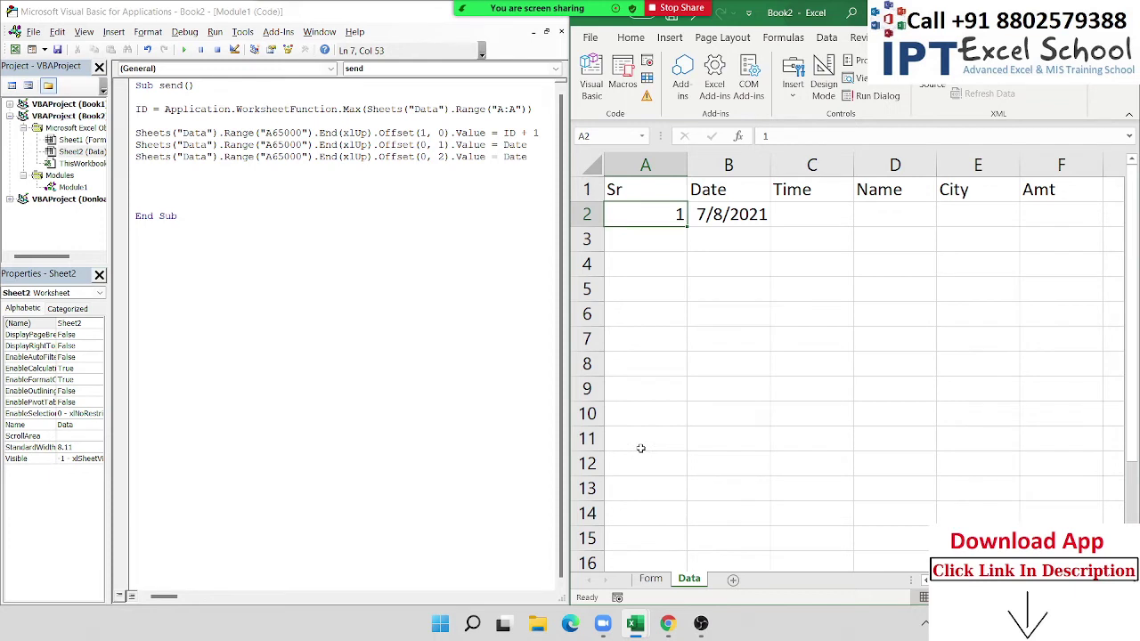
pyautogui.press('Right')
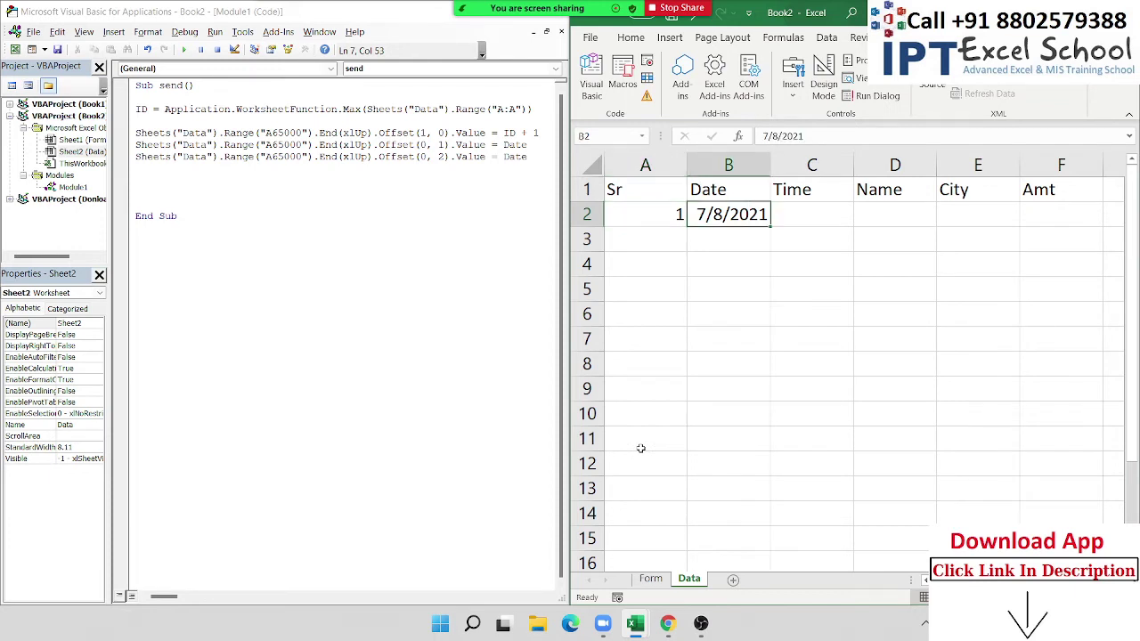
pyautogui.press('Right')
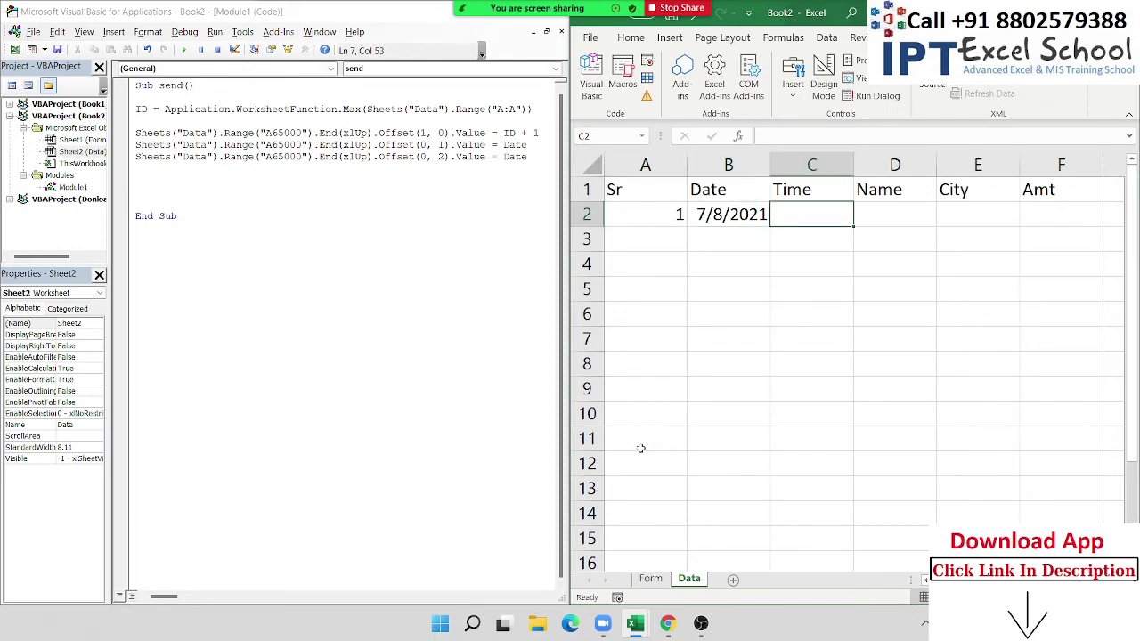
pyautogui.hotkey('ctrl', 'shift', ';')
pyautogui.click(829, 348)
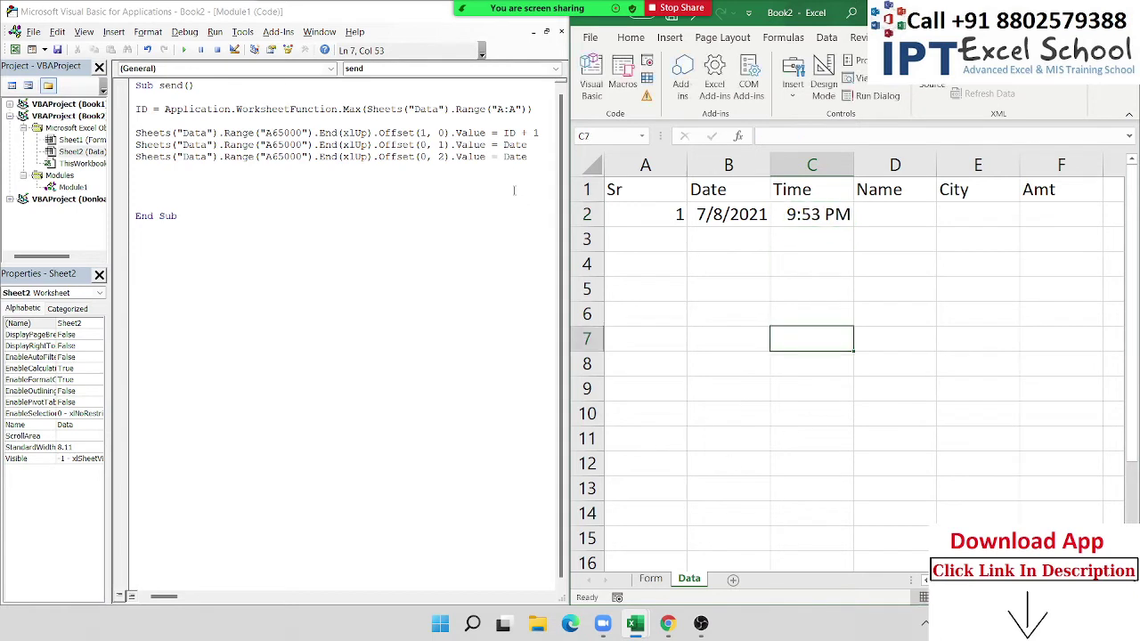
# Replace Date with Time on the newest macro line
pyautogui.doubleClick(514, 156)
pyautogui.write('time')
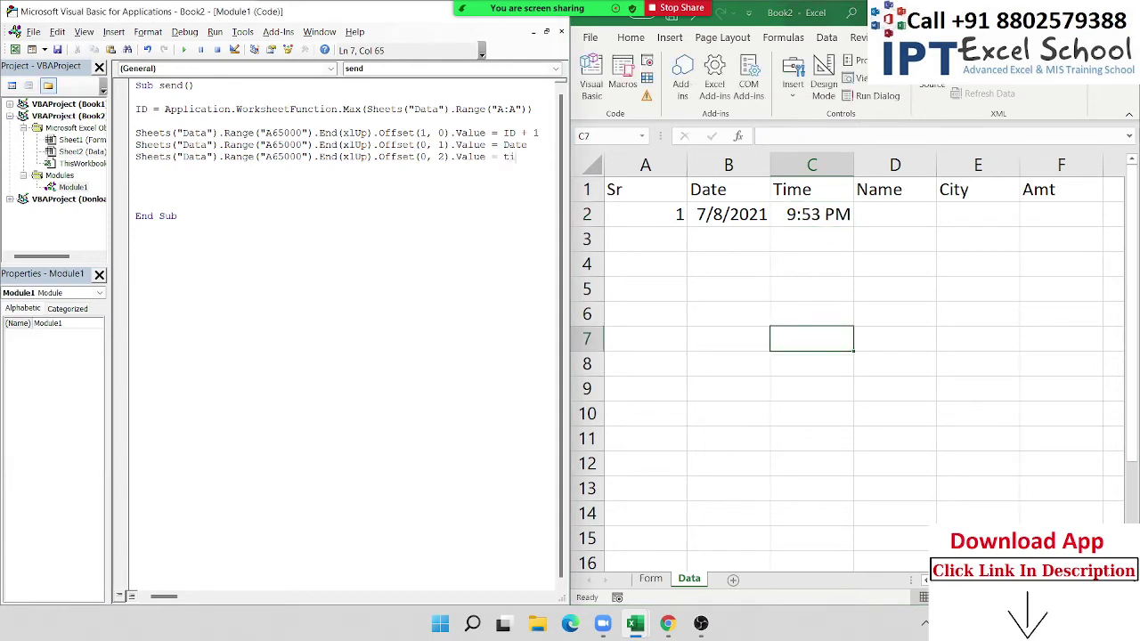
pyautogui.click(473, 174)
pyautogui.click(906, 210)
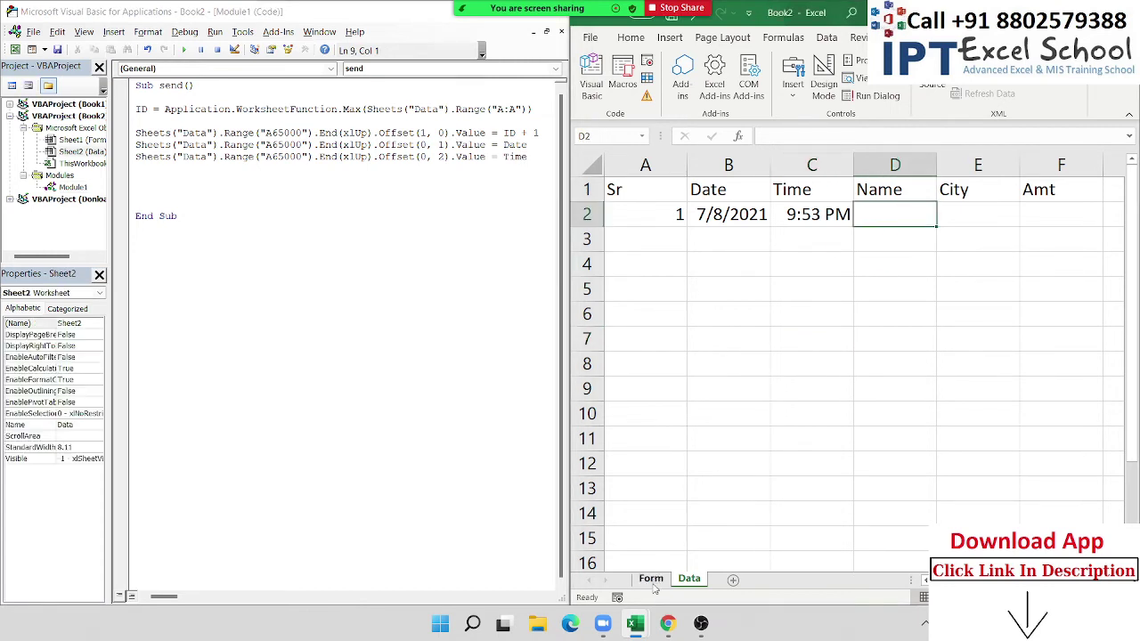
# Paste another copy of the Date line and set its offset to Offset(0, 3)
pyautogui.click(136, 168)
pyautogui.hotkey('ctrl', 'v')
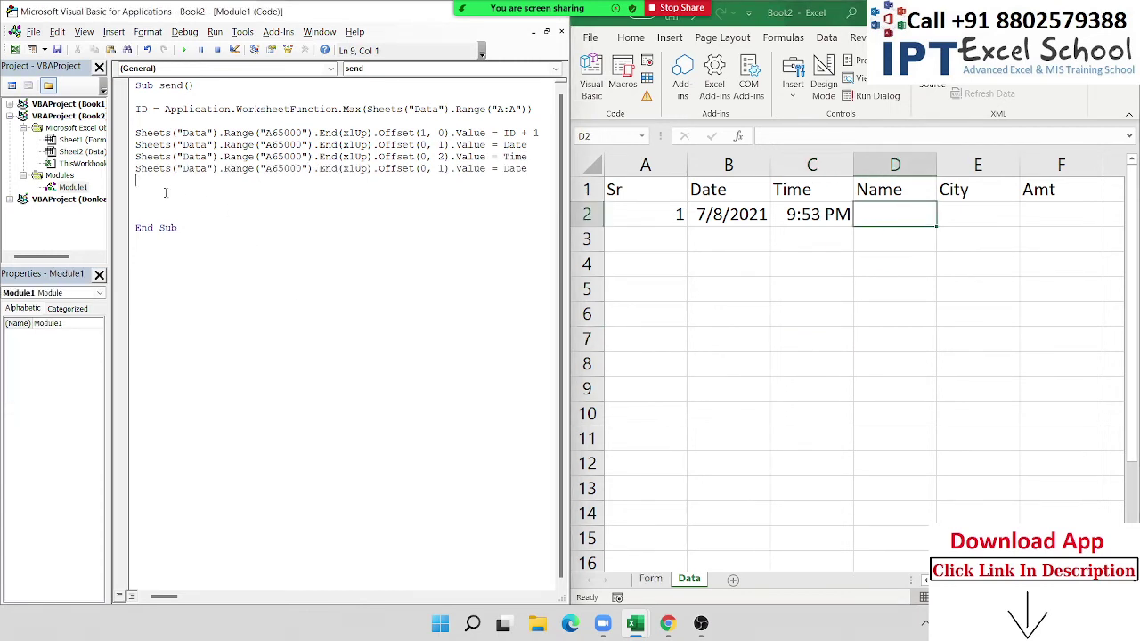
pyautogui.click(446, 168)
pyautogui.press('BackSpace')
pyautogui.write('3')
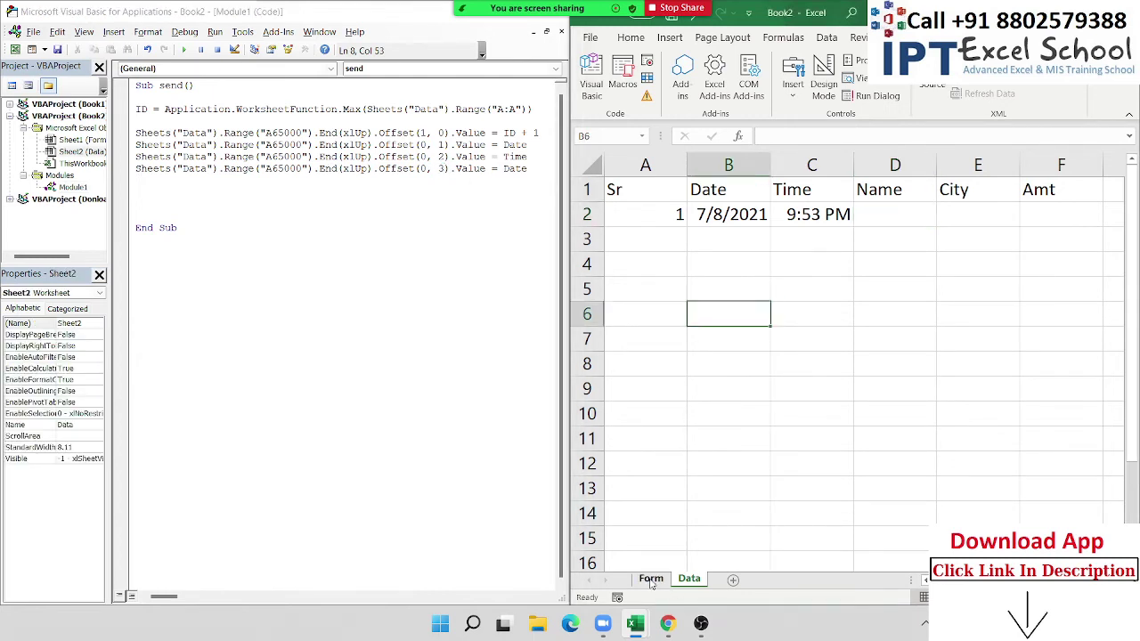
# Replace Date with Range("B3").Value, dismissing the compile error along the way
pyautogui.click(650, 579)
pyautogui.doubleClick(516, 169)
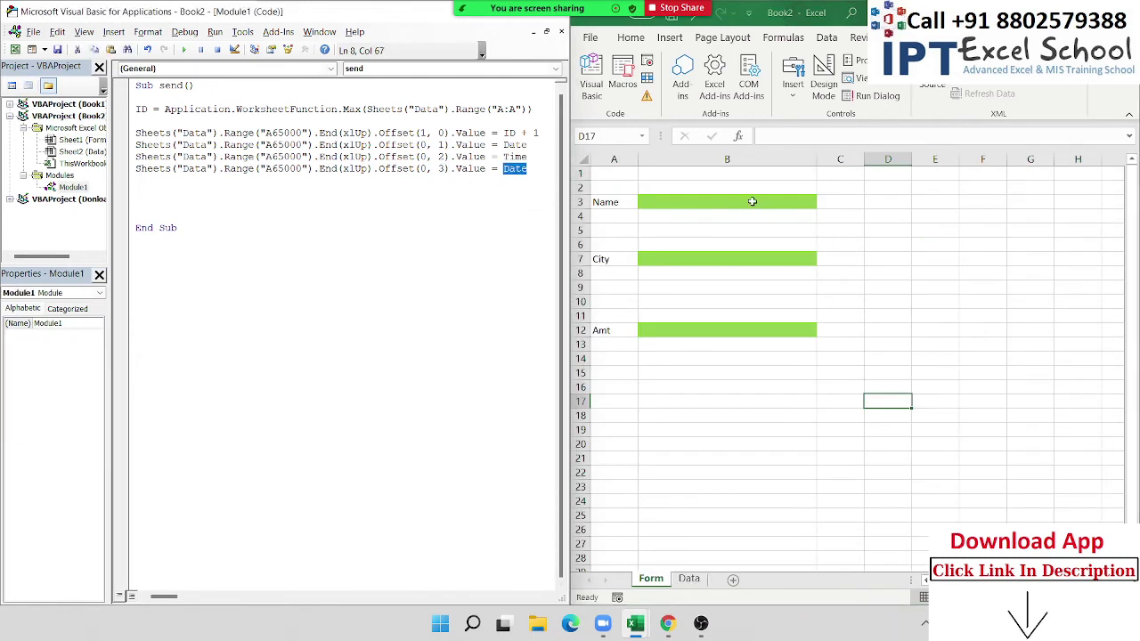
pyautogui.click(752, 197)
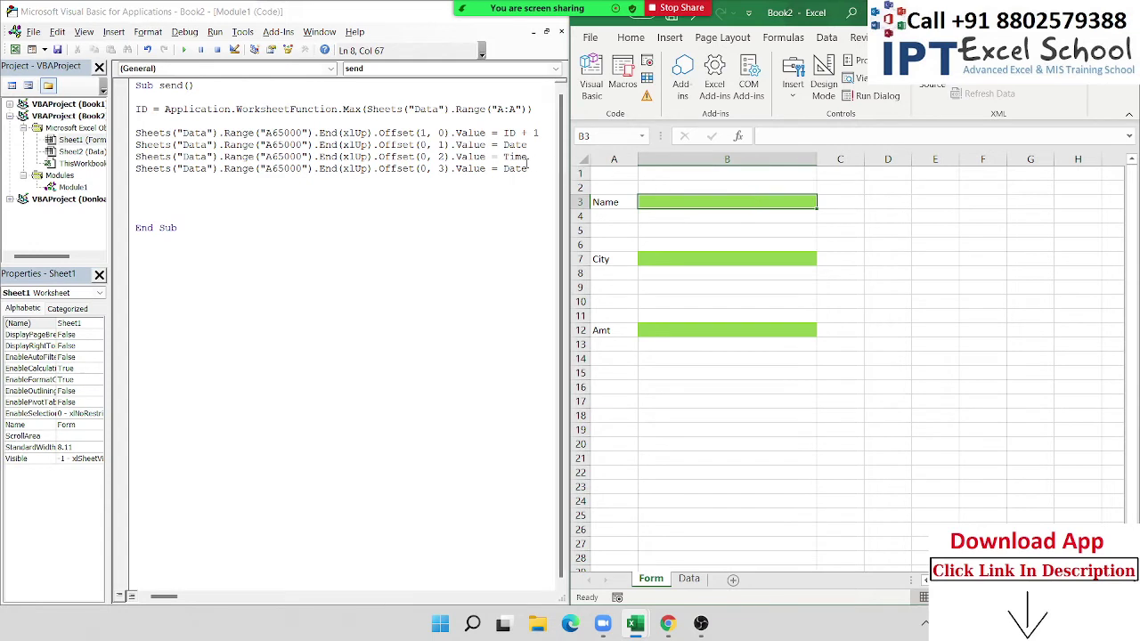
pyautogui.doubleClick(524, 169)
pyautogui.write('ran')
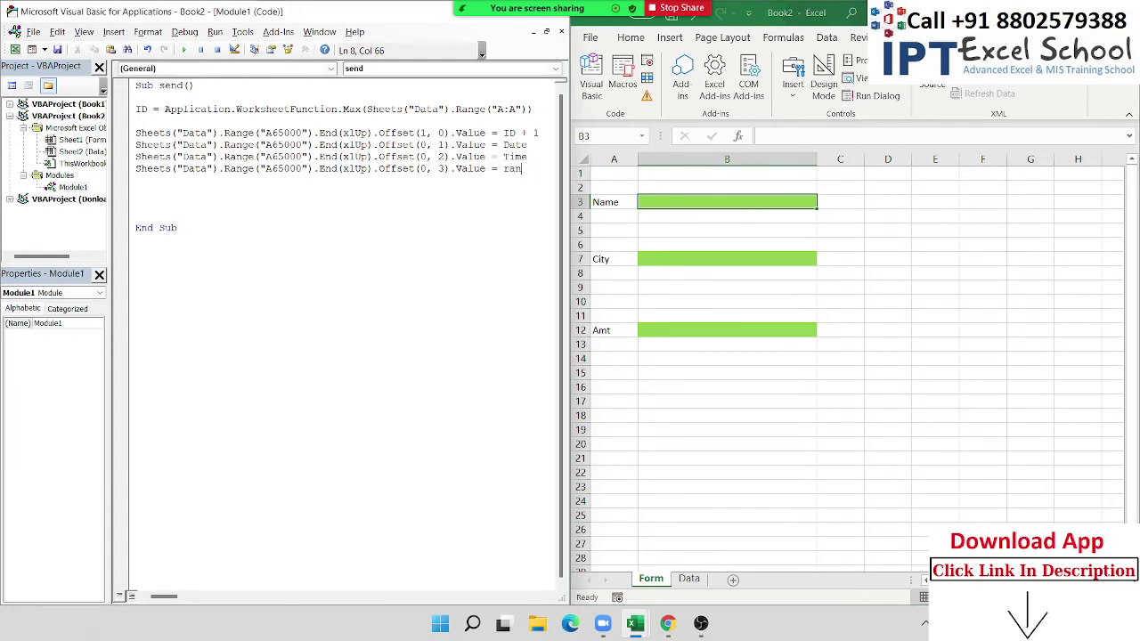
pyautogui.write('ge(')
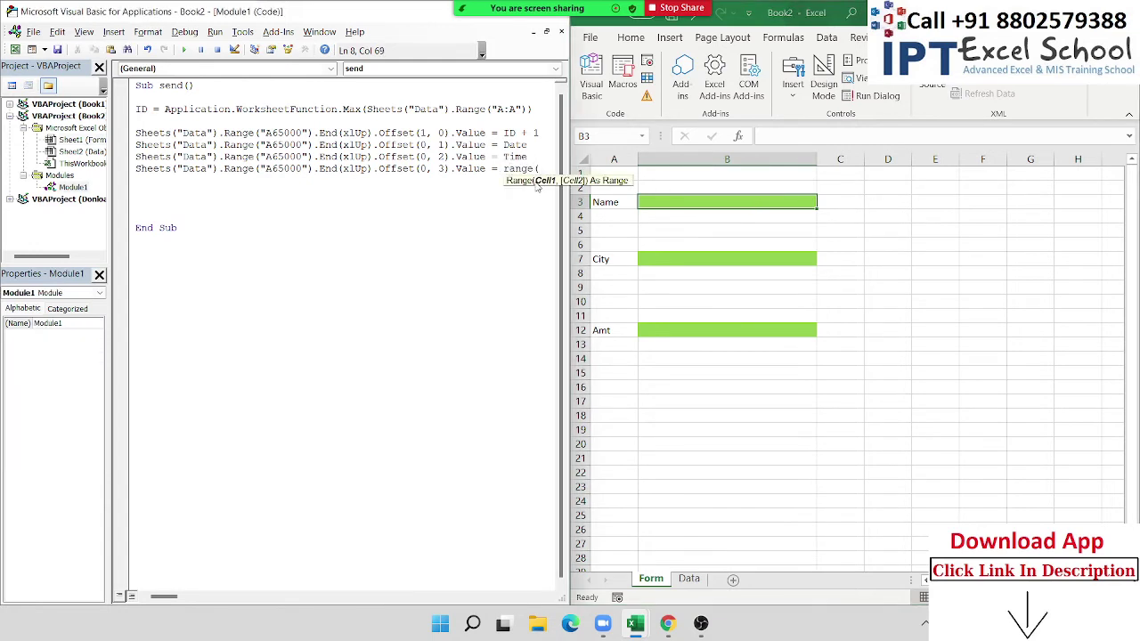
pyautogui.write('"B')
pyautogui.press('Return')
pyautogui.press('Return')
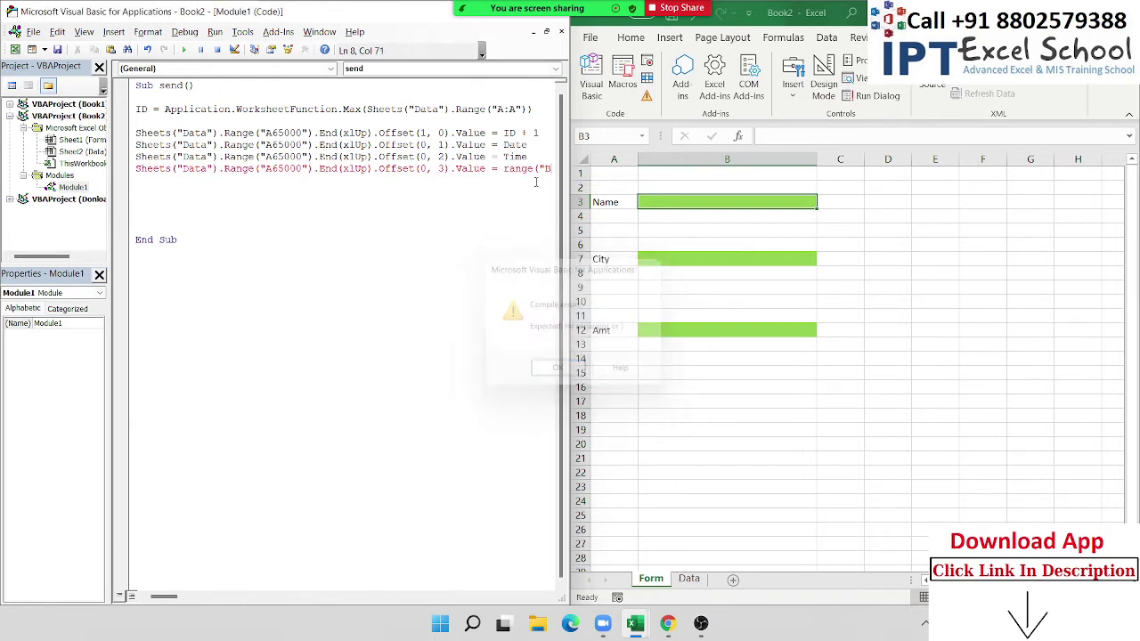
pyautogui.write('3')
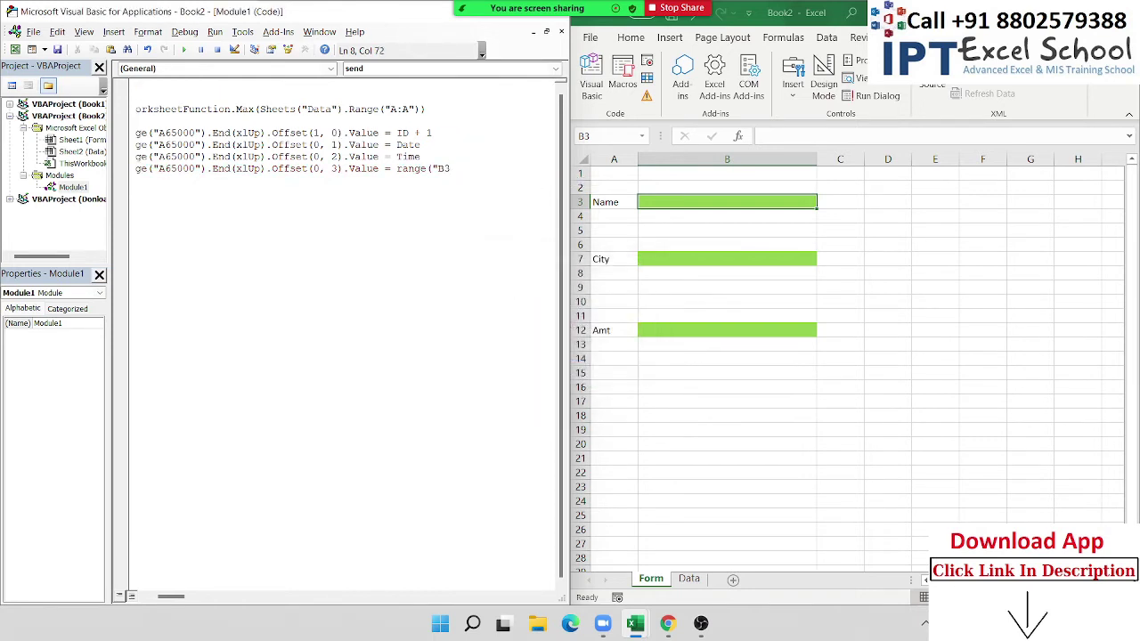
pyautogui.write('")')
pyautogui.write('.value')
pyautogui.press('Return')
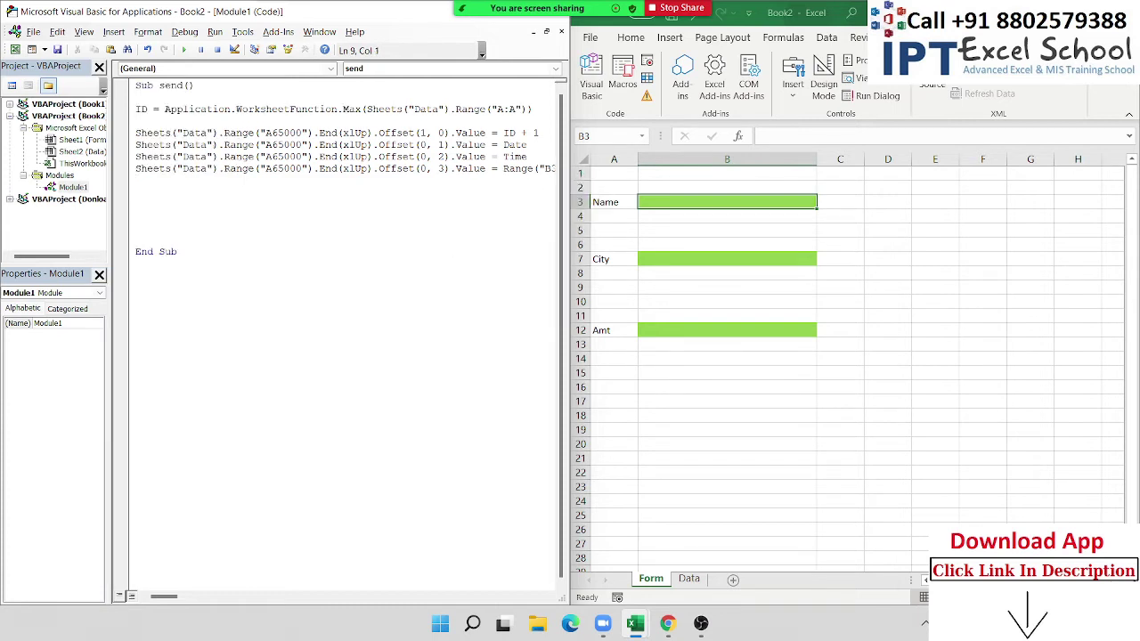
# Widen the VBA code window so full lines are visible
pyautogui.moveTo(570, 246); pyautogui.dragTo(661, 245)
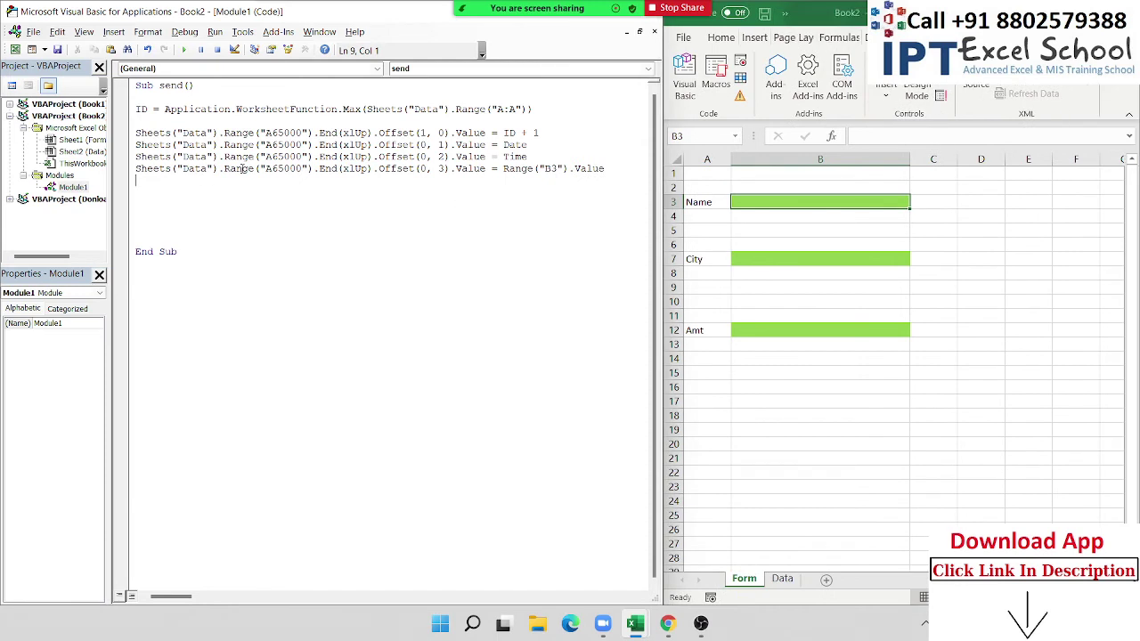
pyautogui.moveTo(242, 169); pyautogui.dragTo(140, 168)
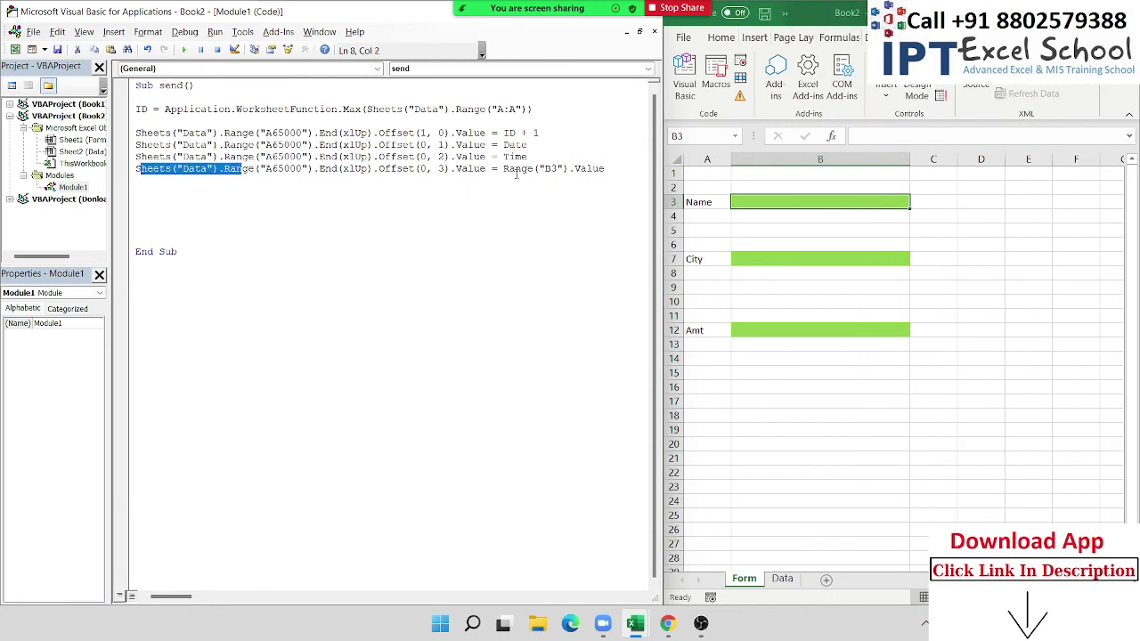
pyautogui.click(515, 171)
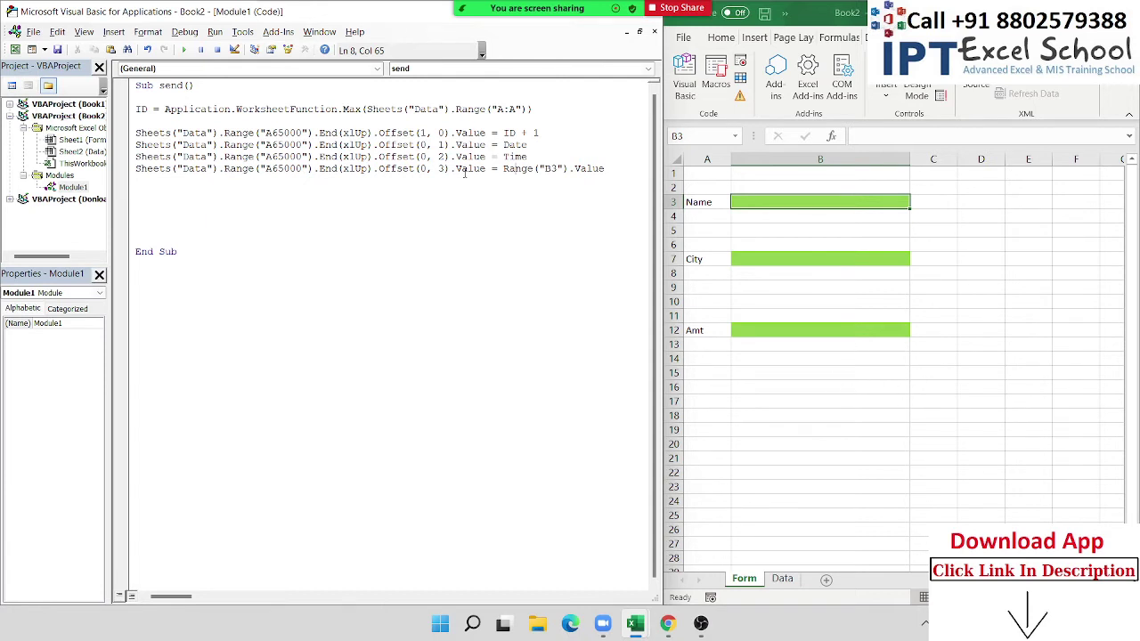
# Duplicate the B3 line as an Offset(0, 4) line copying Range("B7")
pyautogui.click(240, 205)
pyautogui.press('Up')
pyautogui.press('Up')
pyautogui.hotkey('shift', 'Down')
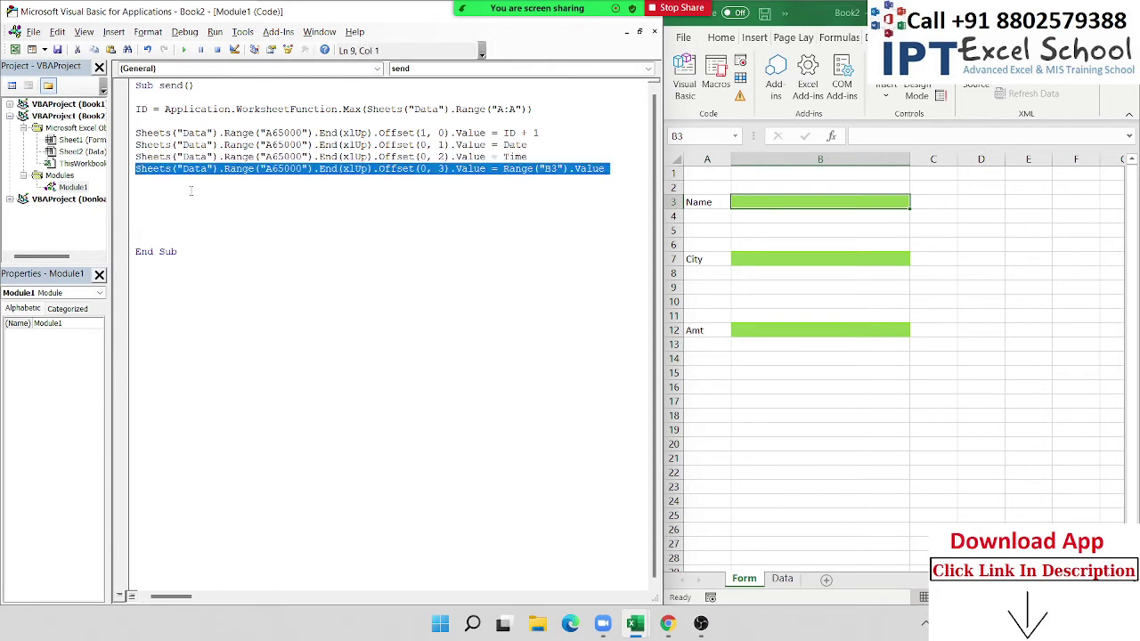
pyautogui.hotkey('ctrl', 'c')
pyautogui.hotkey('ctrl', 'v')
# Add a third copy writing Range("B12") at Offset(0, 5), removing the stray blank line
pyautogui.hotkey('ctrl', 'v')
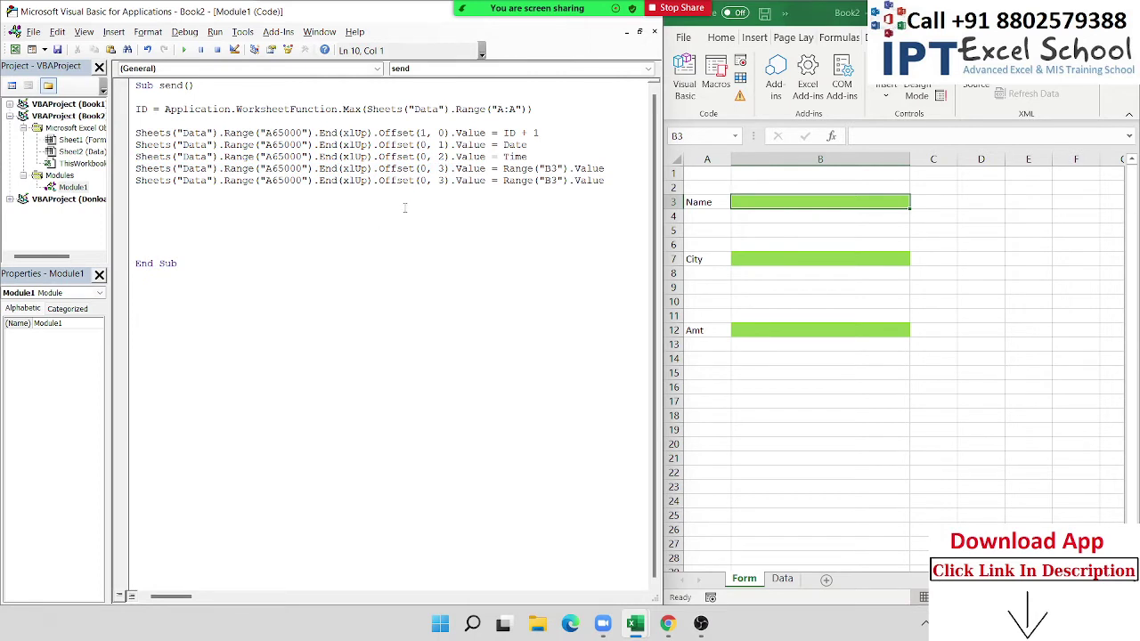
pyautogui.click(444, 180)
pyautogui.press('BackSpace')
pyautogui.write('4')
pyautogui.click(556, 181)
pyautogui.press('BackSpace')
pyautogui.write('7')
pyautogui.press('Down')
pyautogui.press('Down')
pyautogui.hotkey('ctrl', 'v')
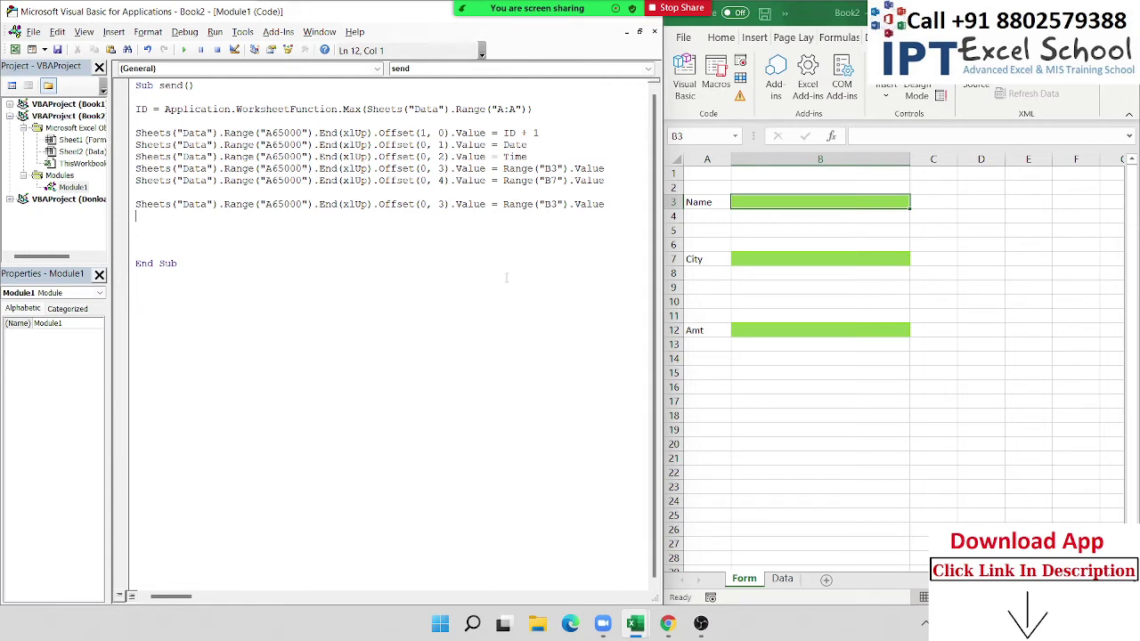
pyautogui.click(558, 204)
pyautogui.press('BackSpace')
pyautogui.write('12')
pyautogui.click(236, 255)
pyautogui.click(445, 204)
pyautogui.press('BackSpace')
pyautogui.write('5')
pyautogui.click(135, 204)
pyautogui.press('BackSpace')
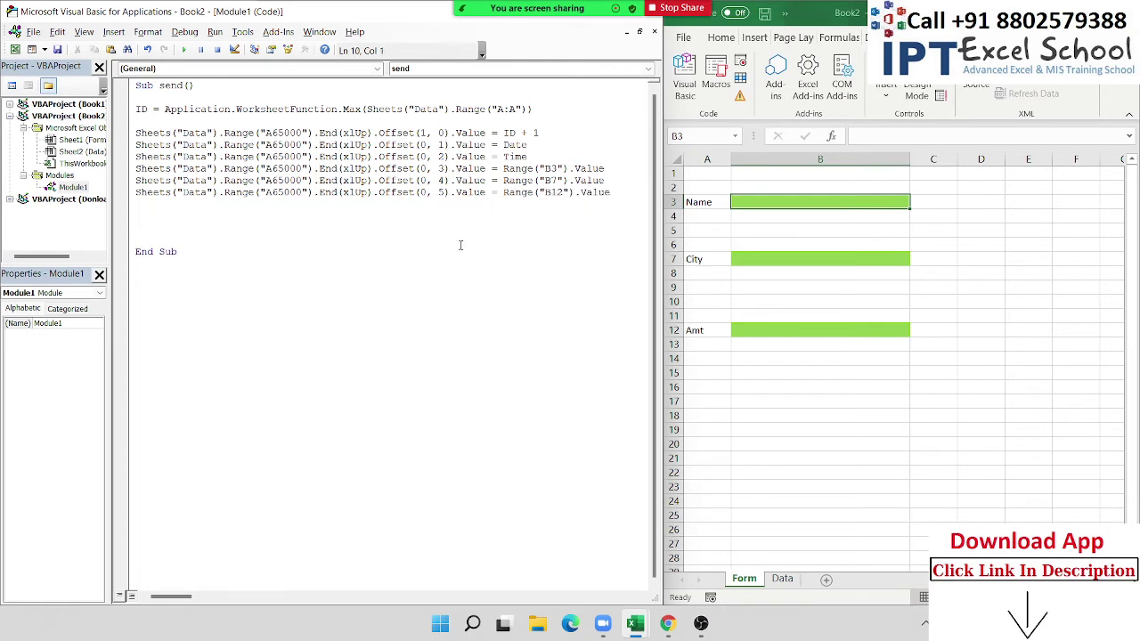
# Add MsgBox "Data have Saved" before End Sub
pyautogui.click(179, 226)
pyautogui.write('msgbox ')
pyautogui.write('"Data ')
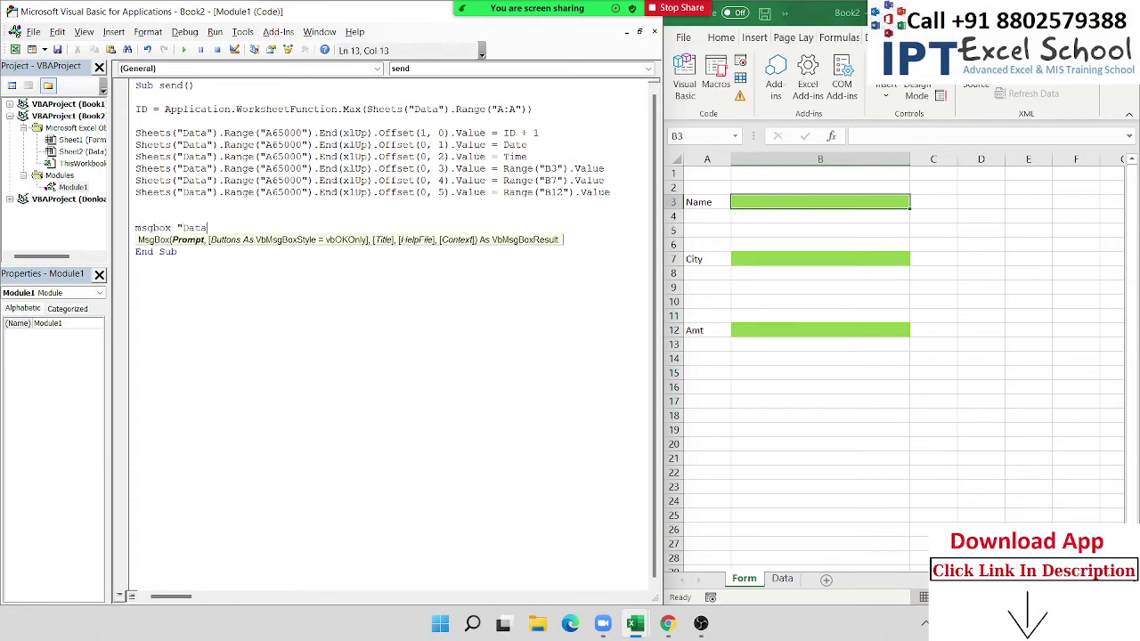
pyautogui.write('have ')
pyautogui.write('Saved')
pyautogui.write('"')
pyautogui.press('Down')
pyautogui.press('Down')
pyautogui.press('Down')
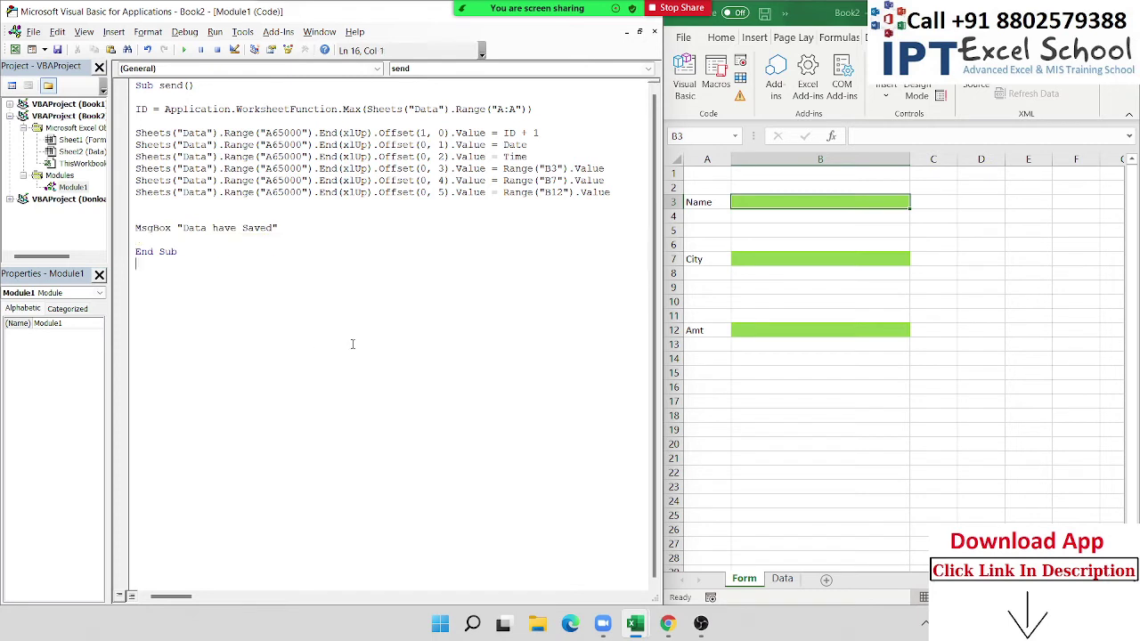
# Draw a form-control button below the Amt field and assign it the send macro
pyautogui.click(881, 402)
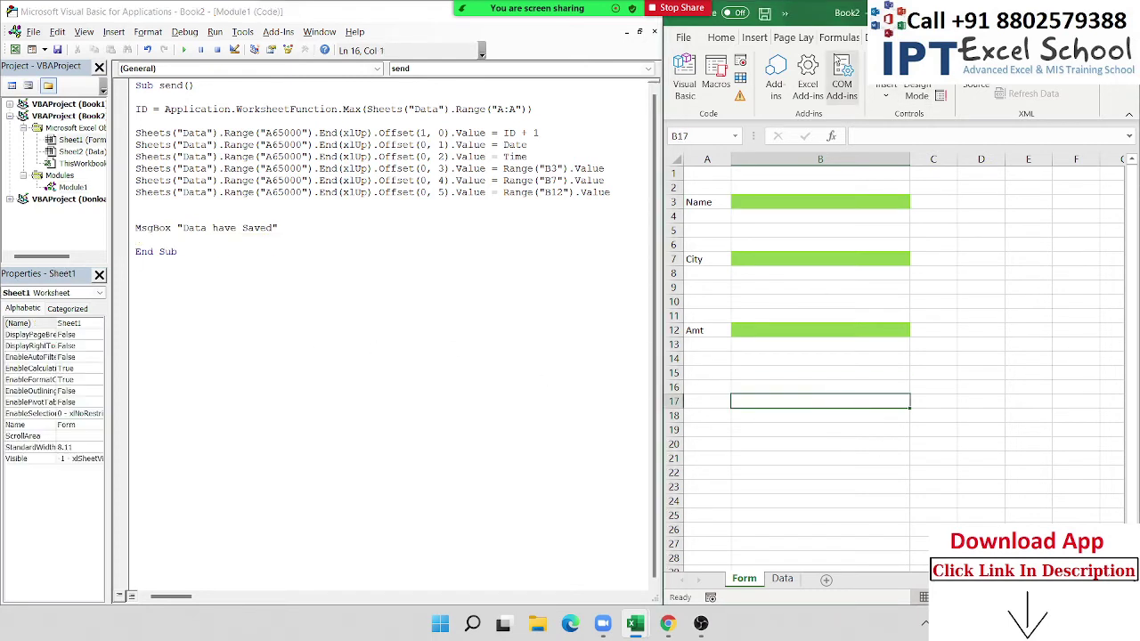
pyautogui.click(887, 98)
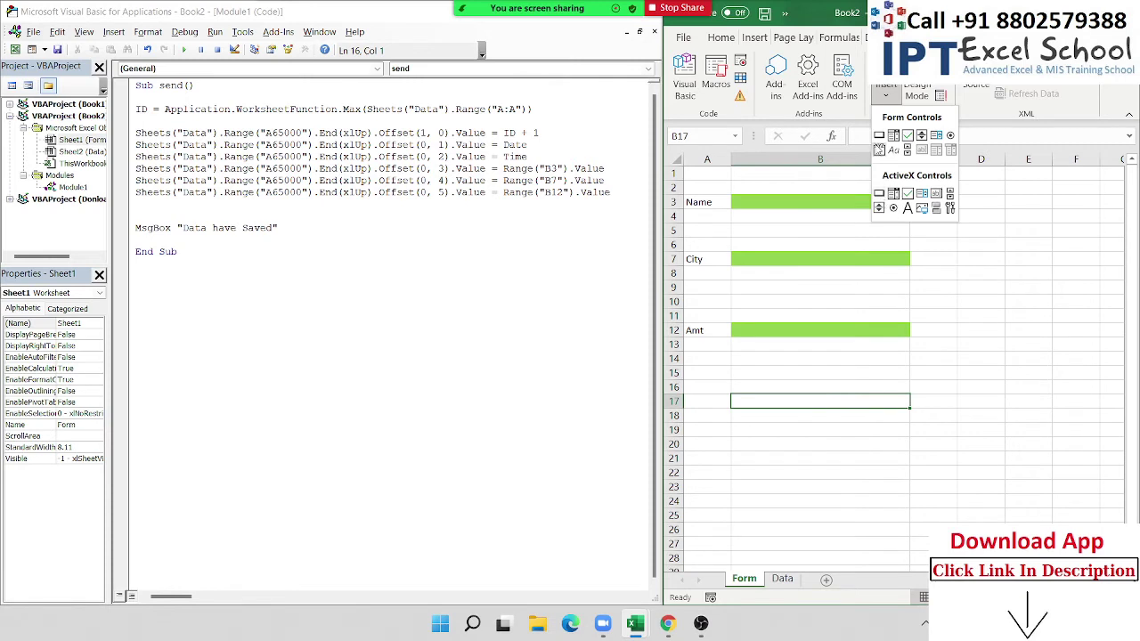
pyautogui.click(879, 137)
pyautogui.moveTo(839, 374); pyautogui.dragTo(955, 403)
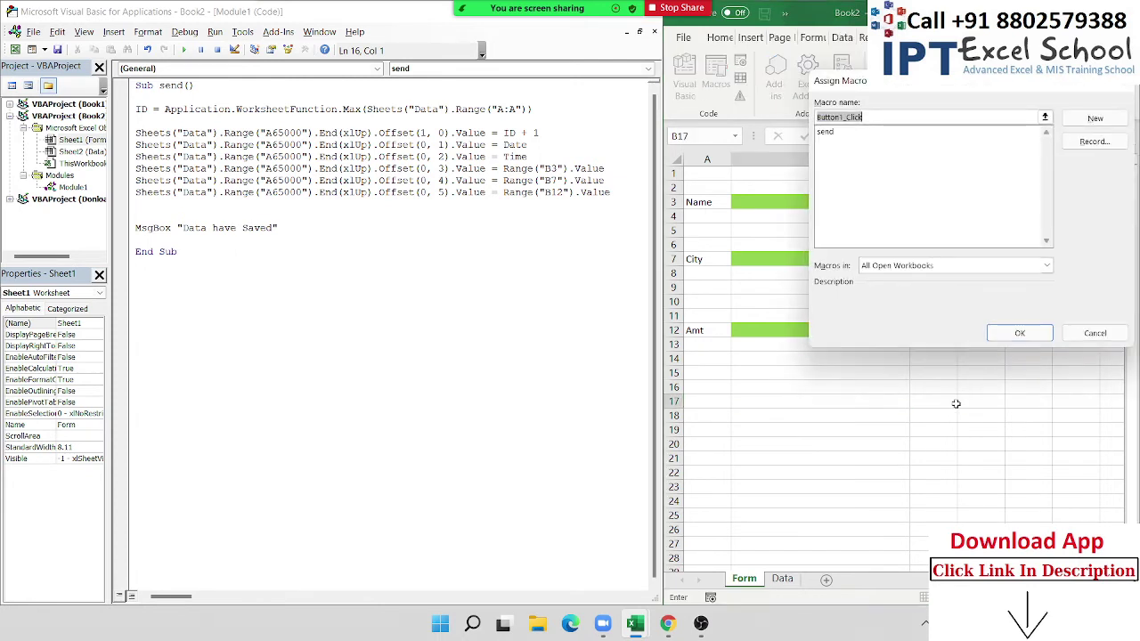
pyautogui.click(853, 131)
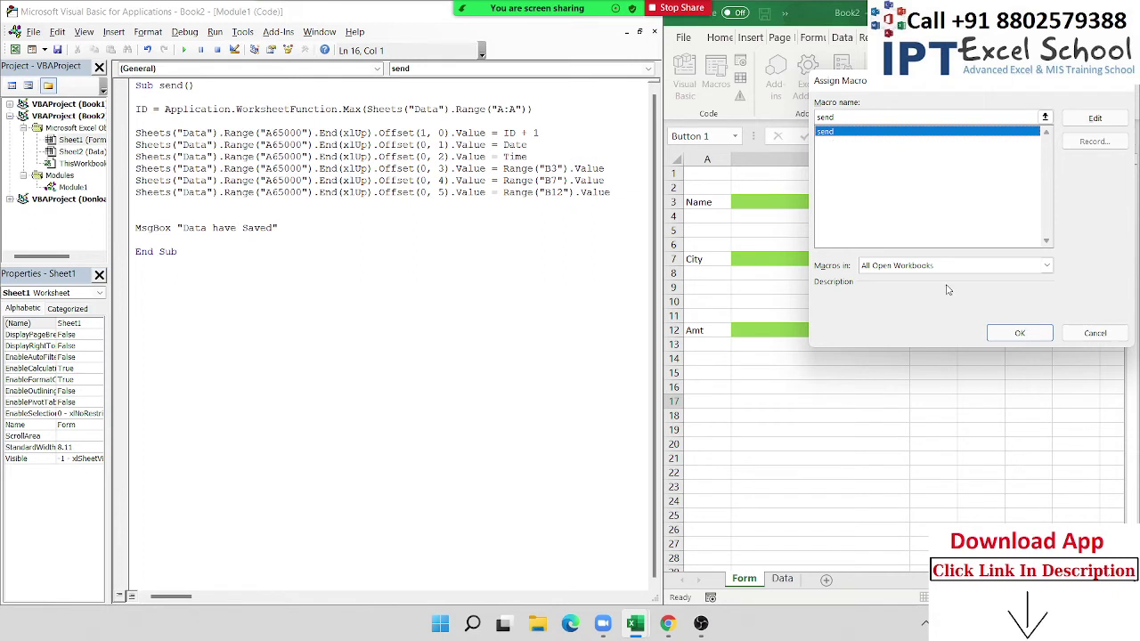
pyautogui.click(1017, 335)
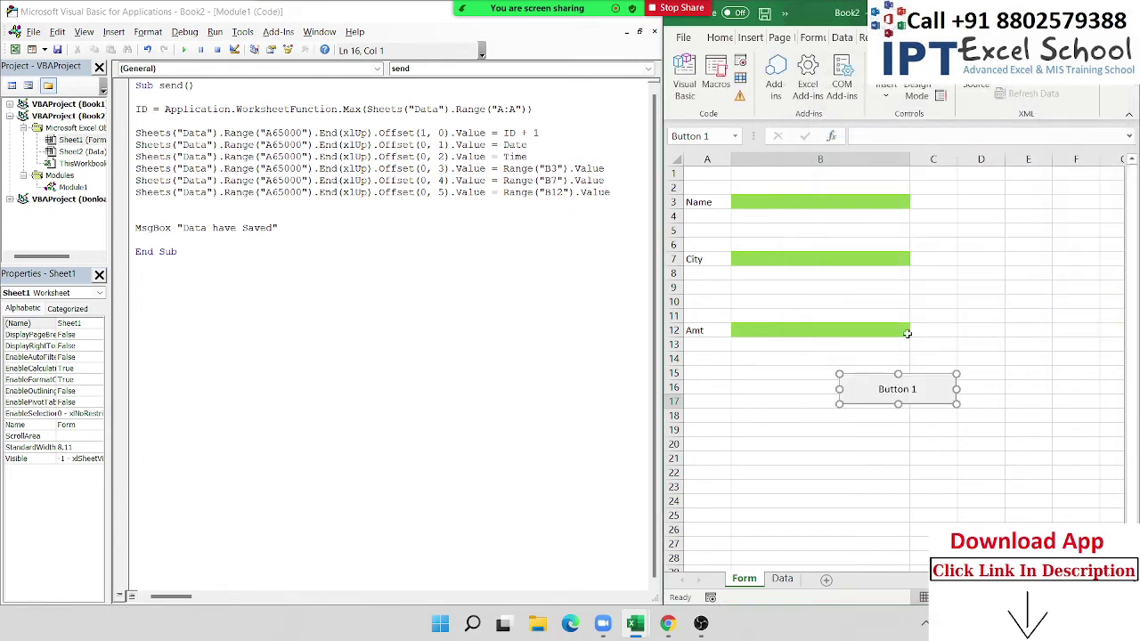
# Rename the button caption from Button 1 to Send
pyautogui.click(879, 389)
pyautogui.press('Delete')
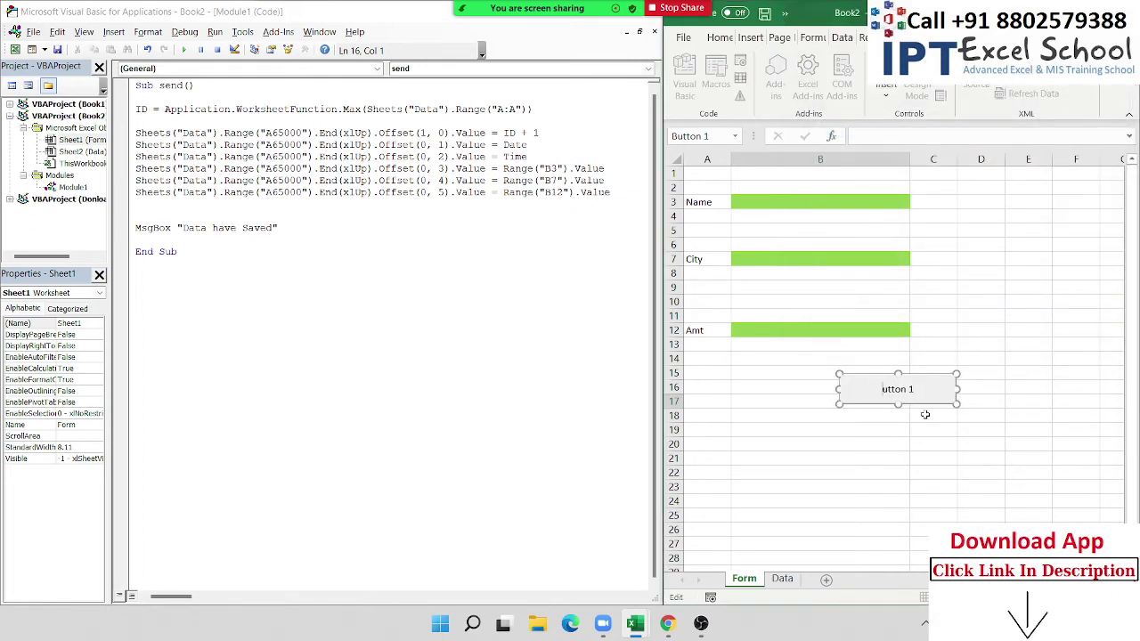
pyautogui.press('Delete')
pyautogui.press('Delete')
pyautogui.press('Delete')
pyautogui.write('Se')
pyautogui.write('nd')
pyautogui.click(899, 432)
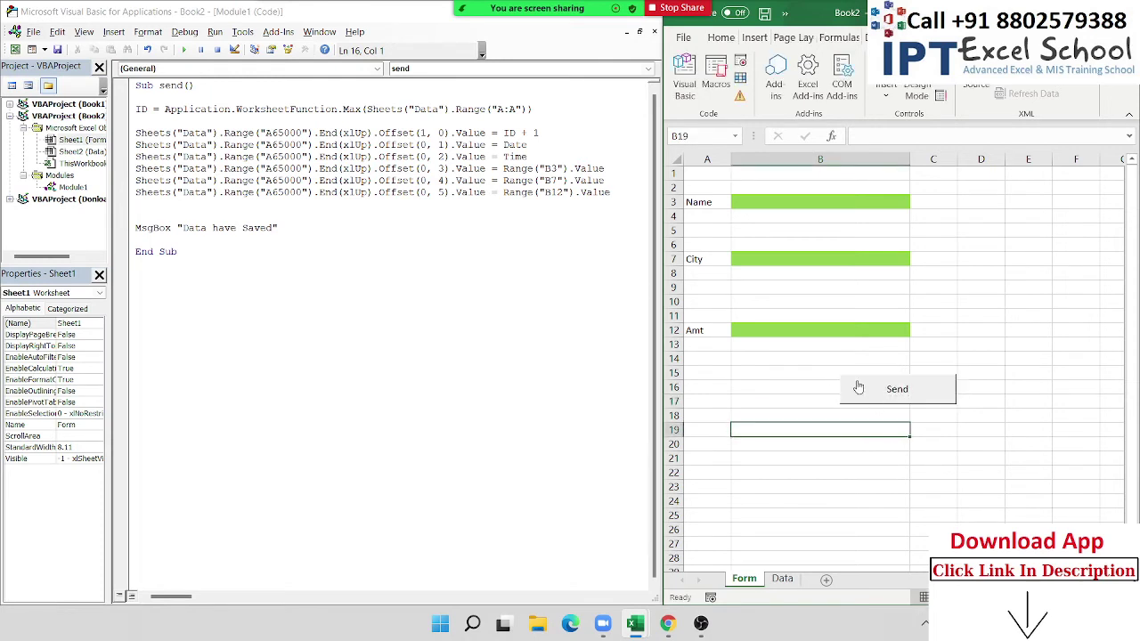
# Fill the form with a test name, City Nagpur and Amt 950
pyautogui.click(775, 201)
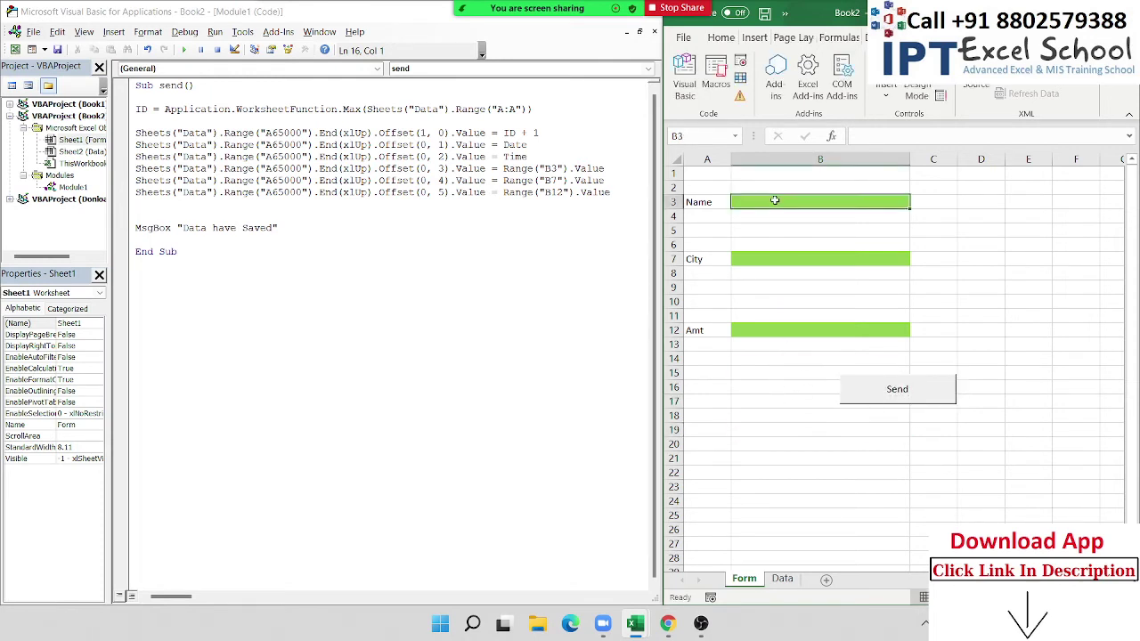
pyautogui.write('Puja')
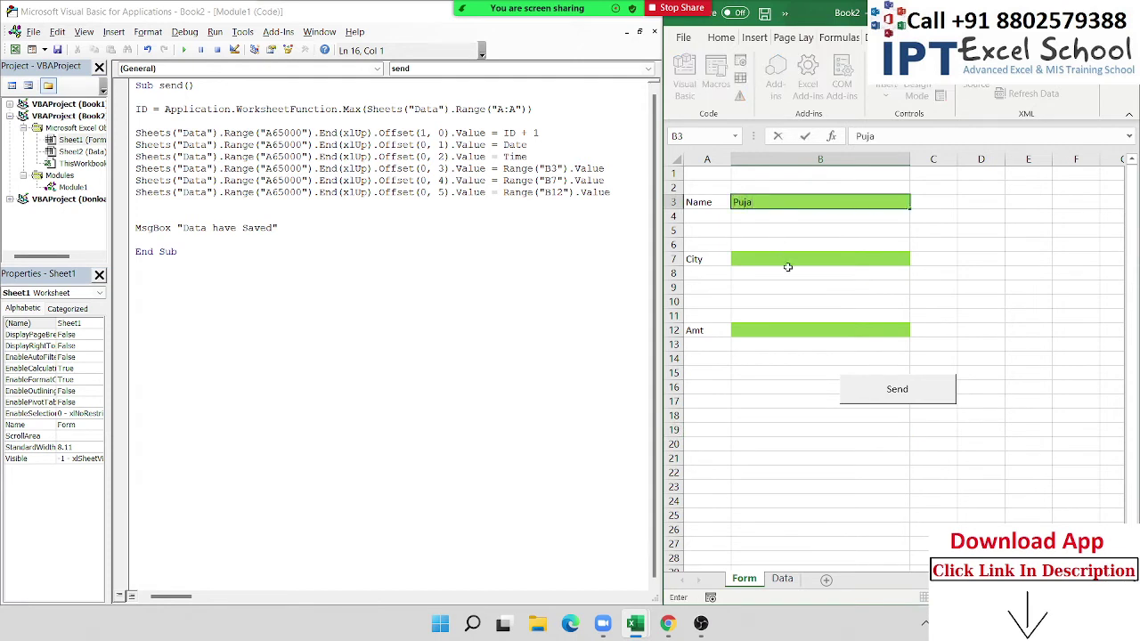
pyautogui.click(786, 262)
pyautogui.write('N')
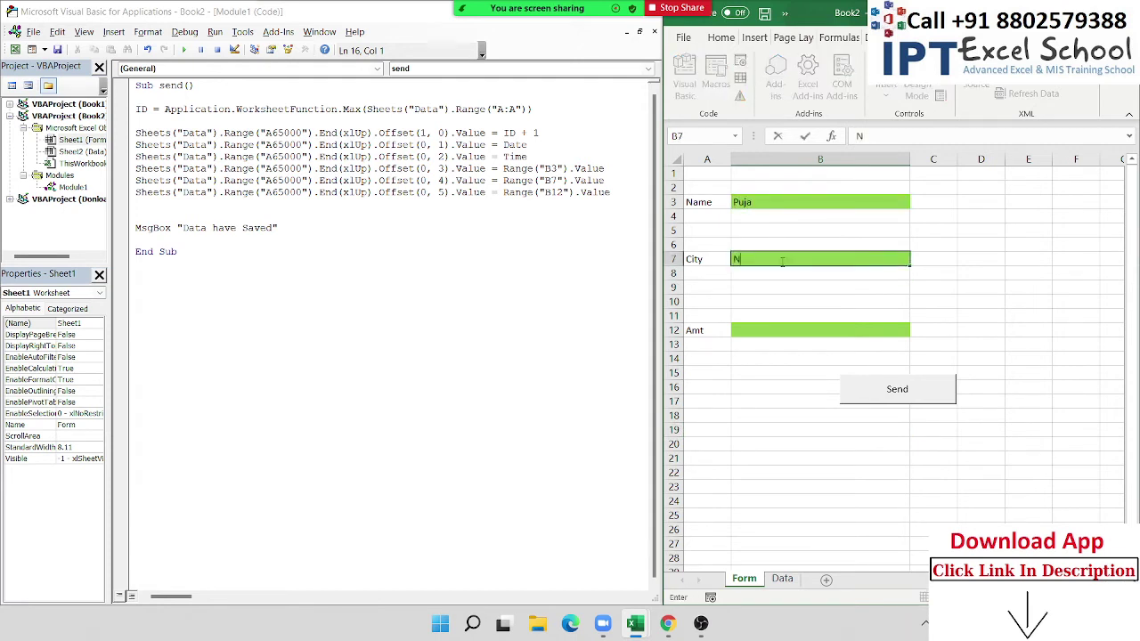
pyautogui.write('eha')
pyautogui.press('Escape')
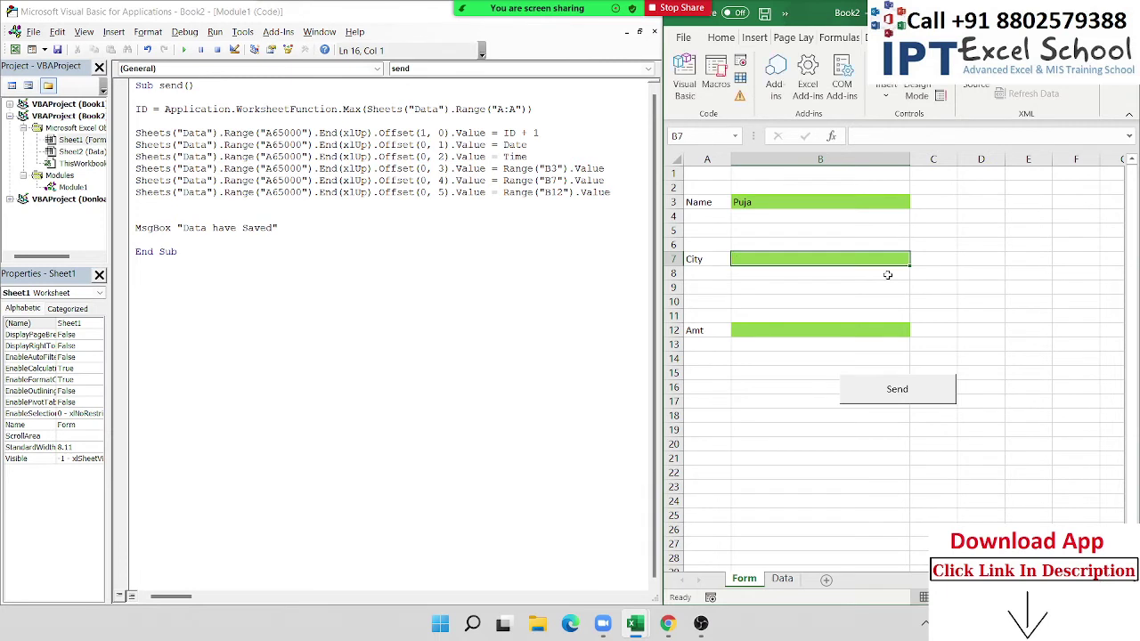
pyautogui.write('Nagp')
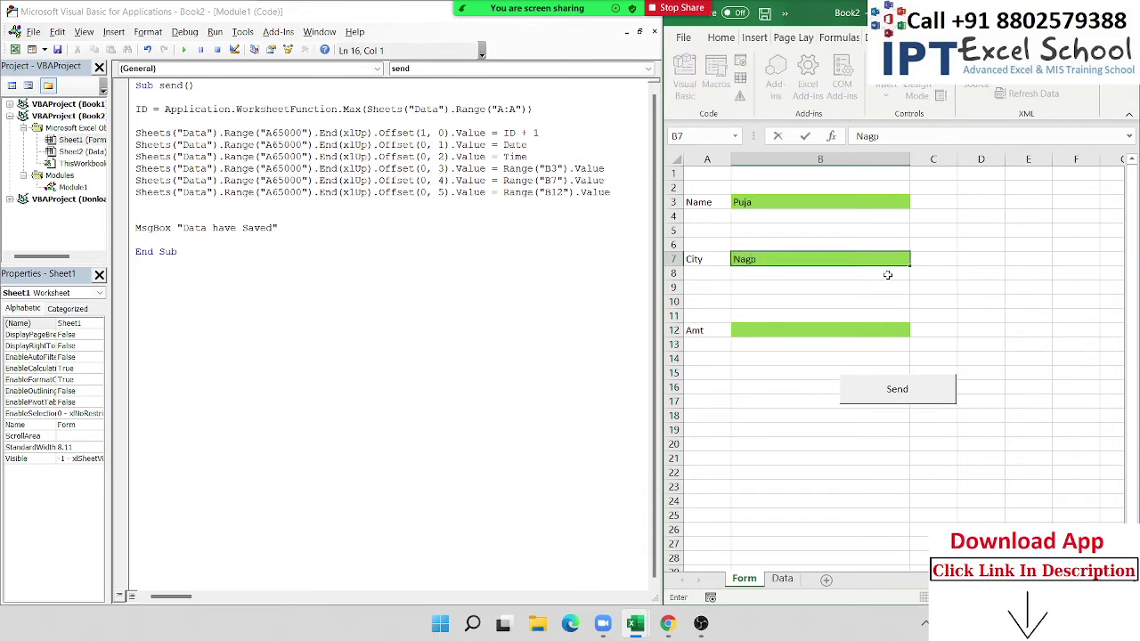
pyautogui.write('ur')
pyautogui.click(853, 338)
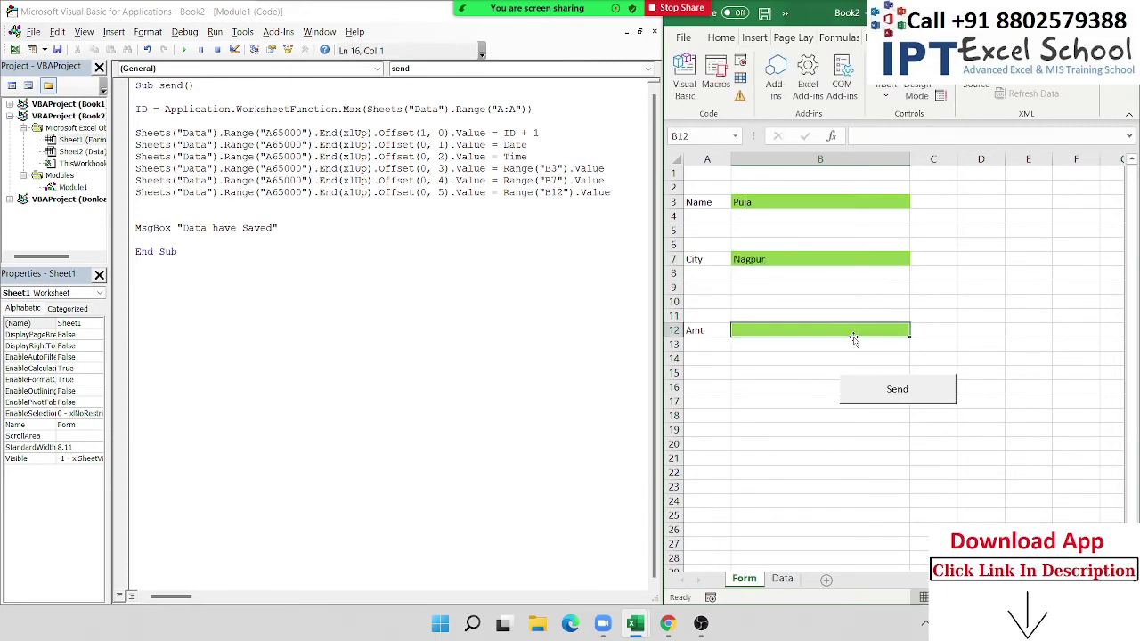
pyautogui.write('950')
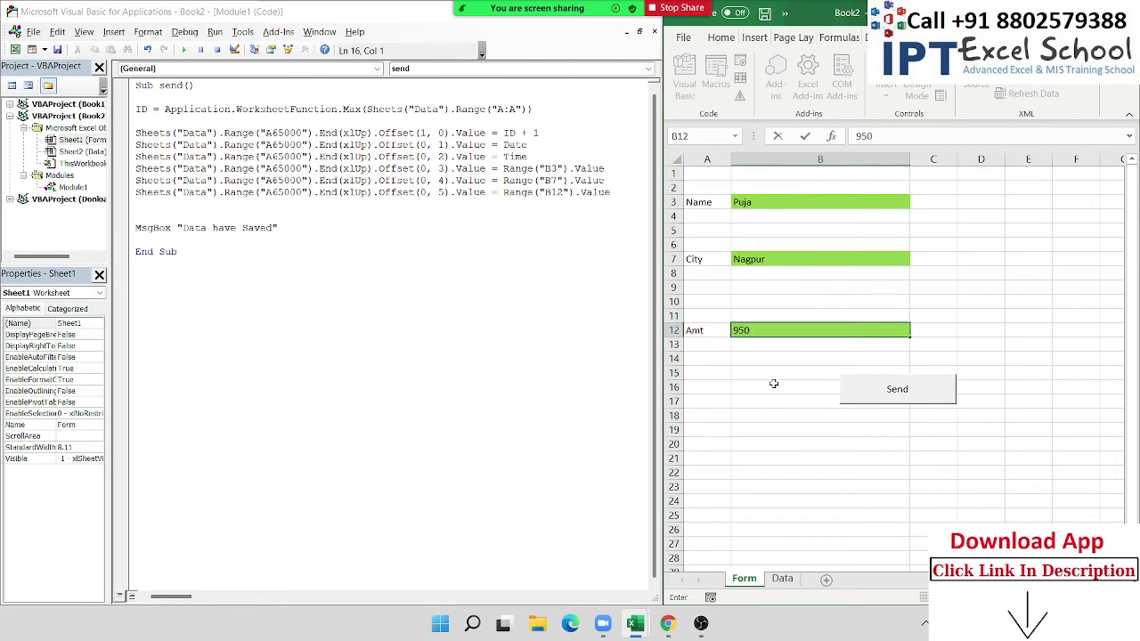
pyautogui.click(776, 393)
# Clear the old test row A2:D2 on the Data sheet and return to the Form sheet
pyautogui.click(781, 579)
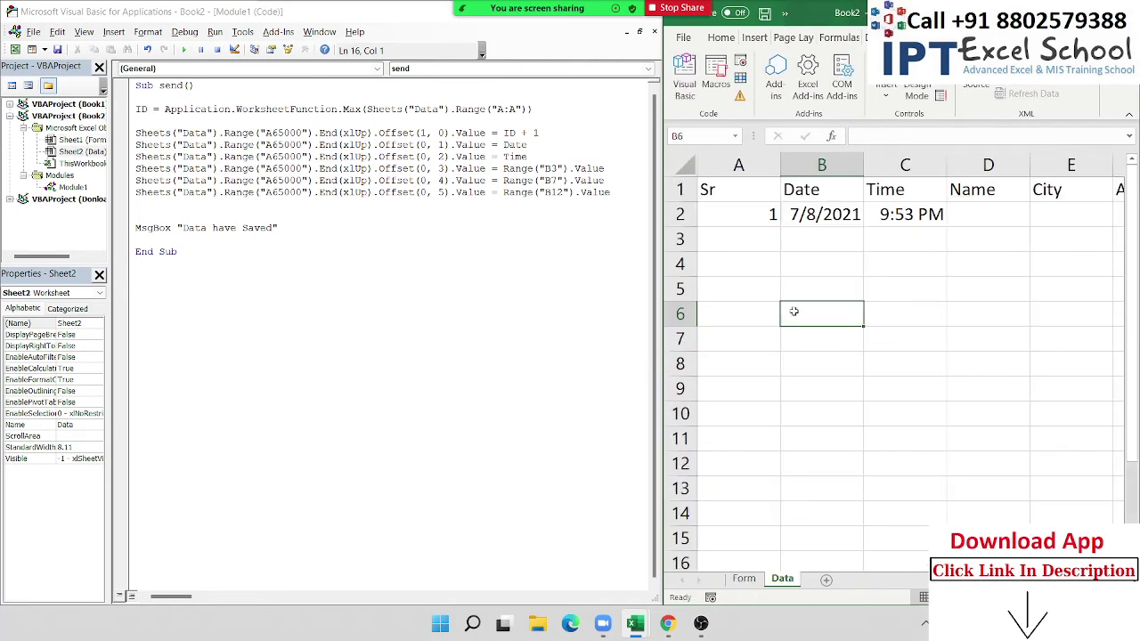
pyautogui.moveTo(967, 217); pyautogui.dragTo(750, 215)
pyautogui.press('Delete')
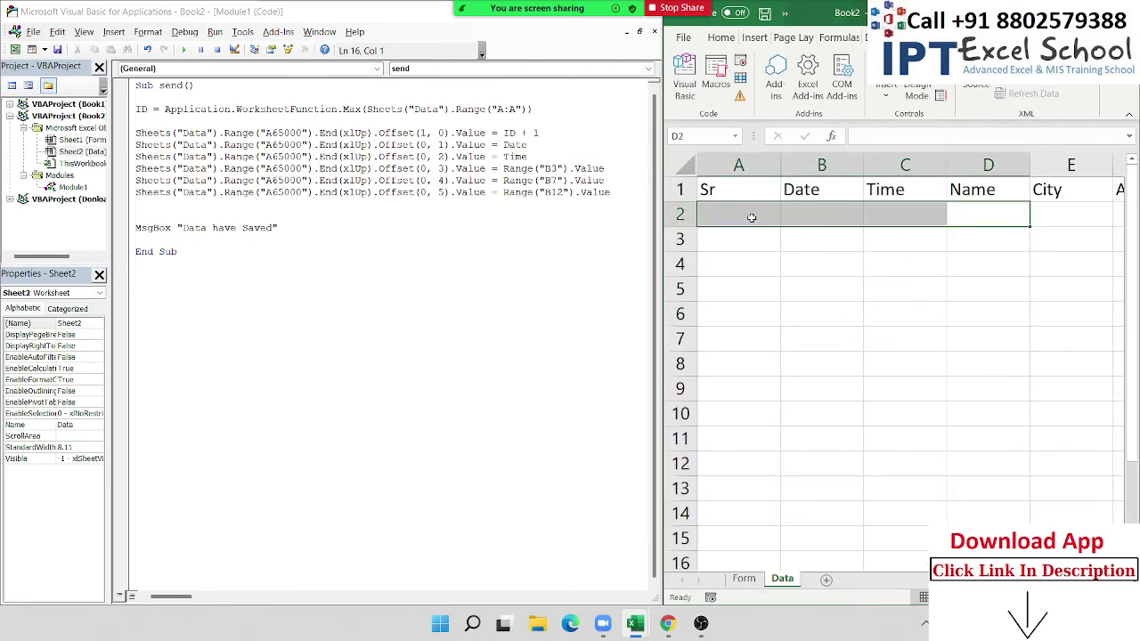
pyautogui.click(746, 578)
pyautogui.click(1015, 445)
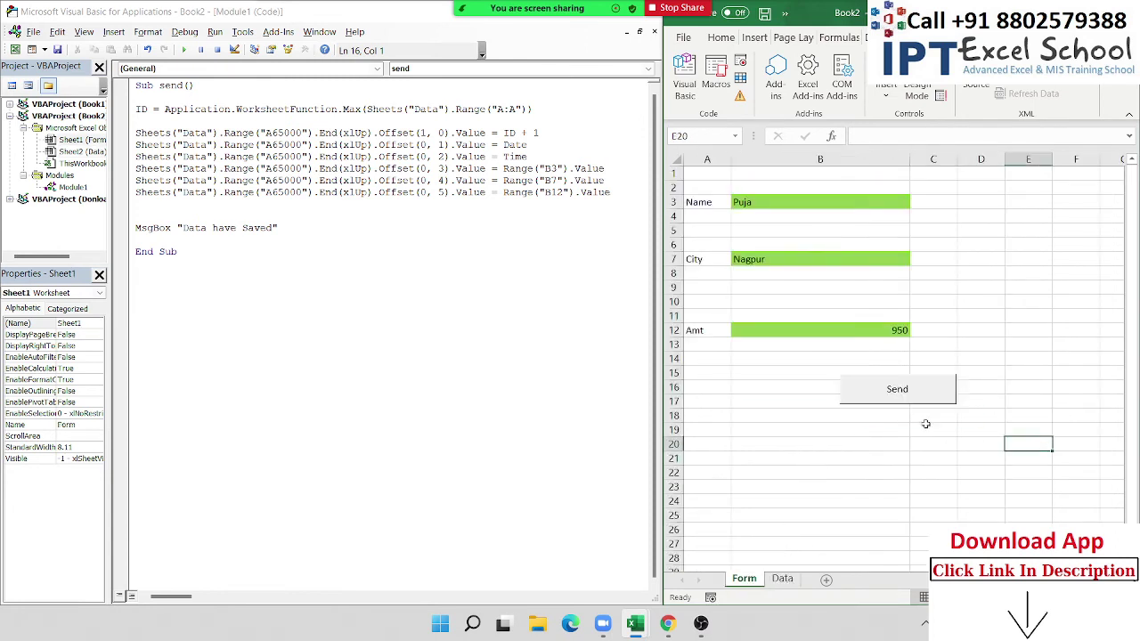
# Send the form, dismiss the confirmation, and check the logged row 2 on the Data sheet
pyautogui.click(912, 405)
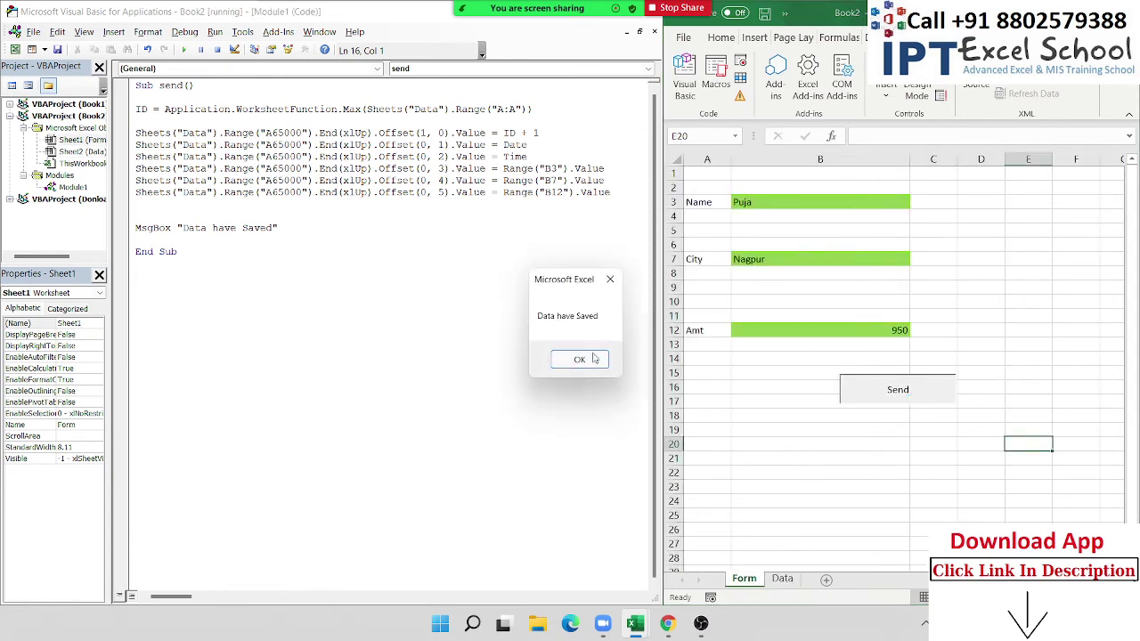
pyautogui.click(592, 360)
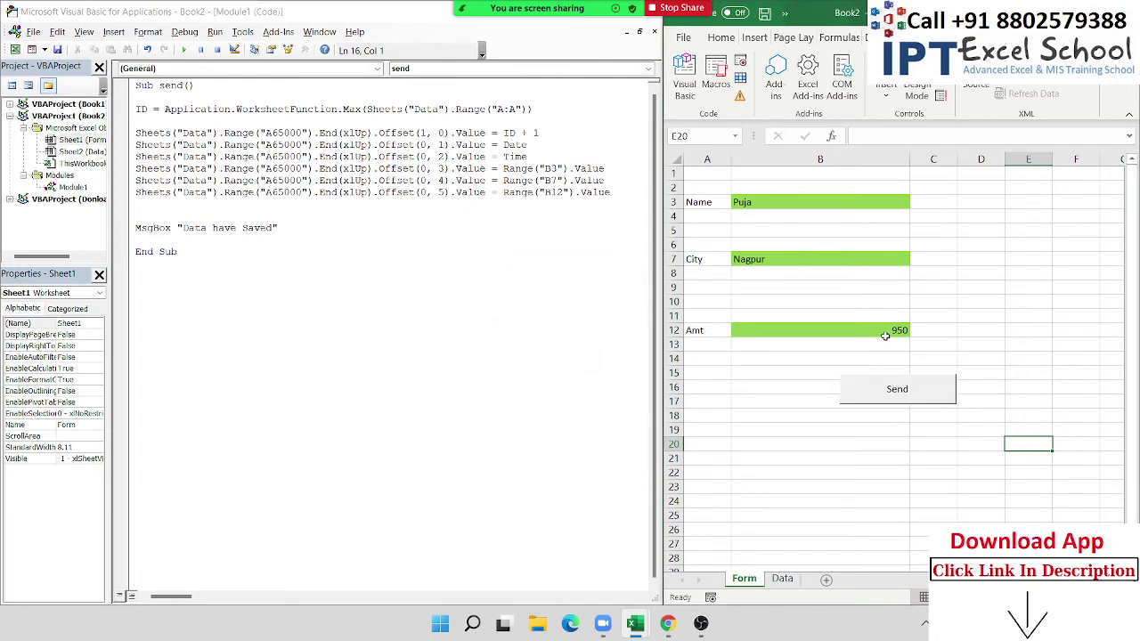
pyautogui.click(787, 579)
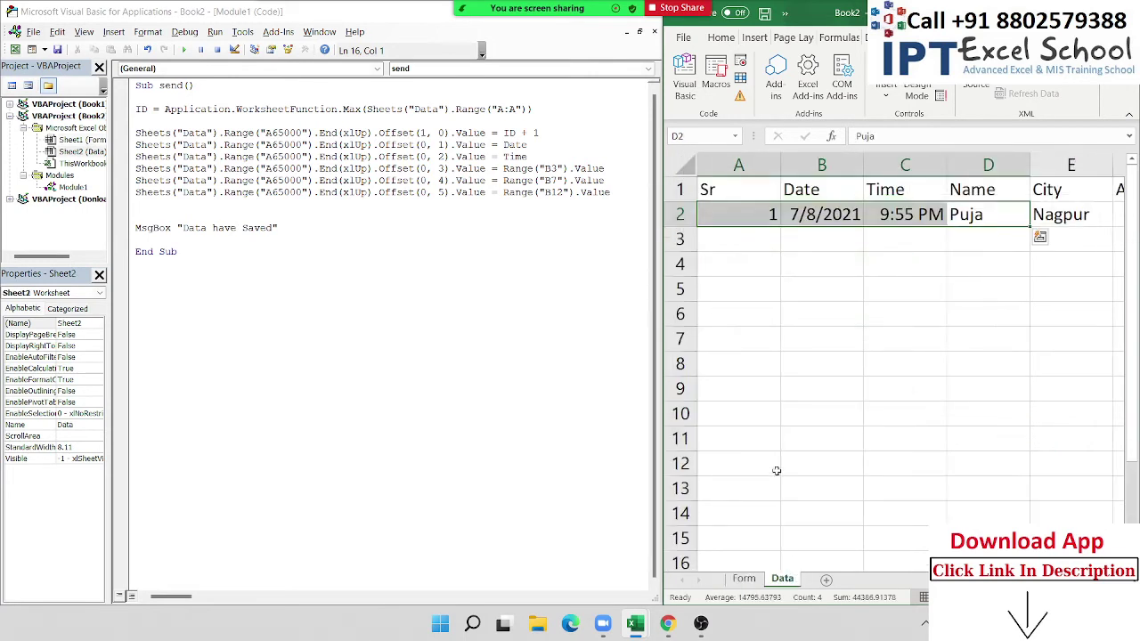
pyautogui.click(1104, 214)
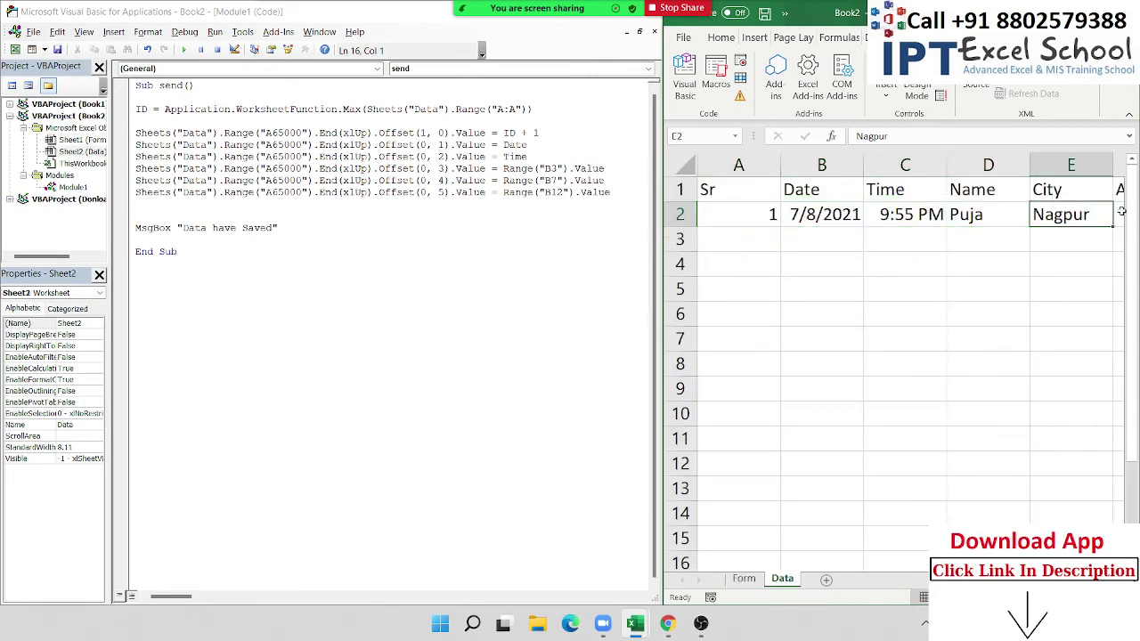
pyautogui.click(1121, 213)
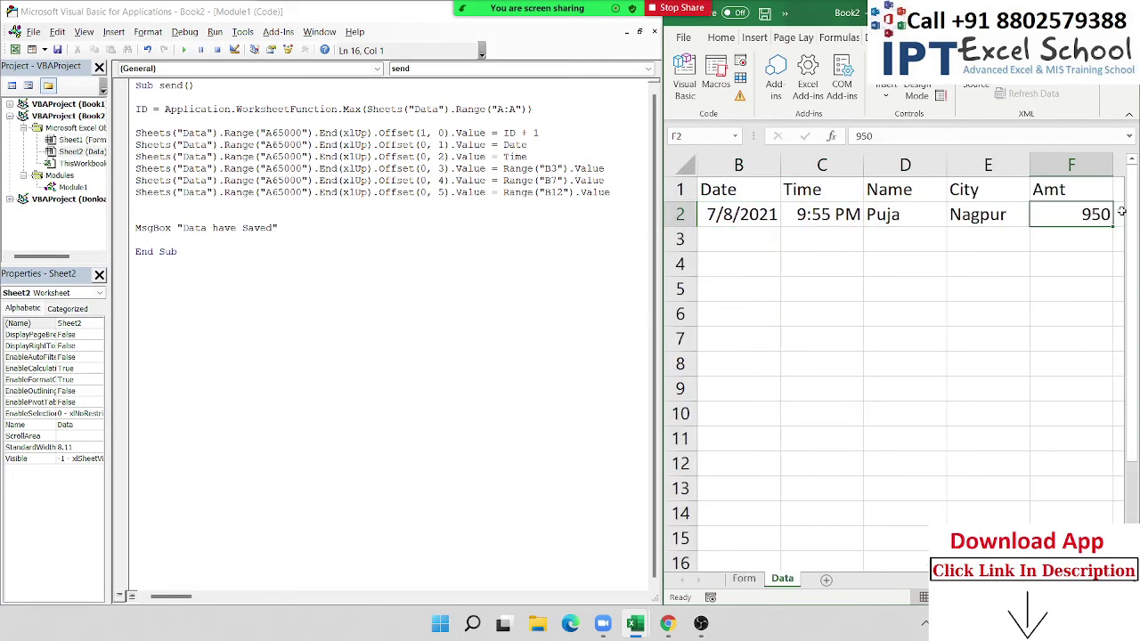
pyautogui.press('Left')
pyautogui.press('Left')
pyautogui.press('Left')
pyautogui.press('Left')
pyautogui.press('Left')
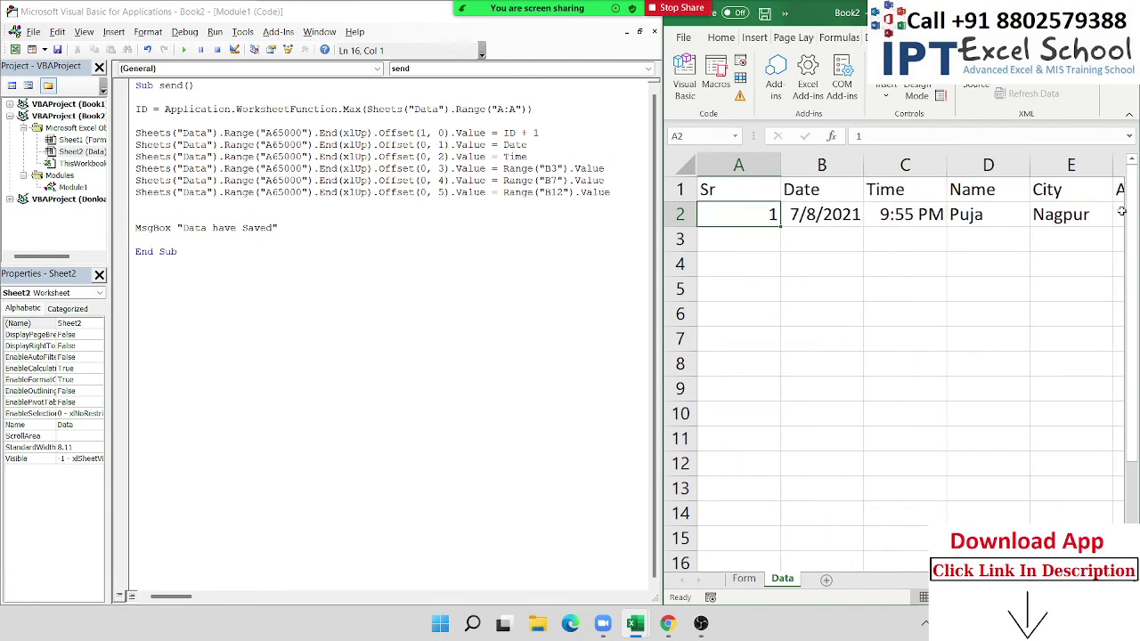
# Review the macro body from the ID line to the MsgBox in the VBA editor
pyautogui.moveTo(281, 228)
pyautogui.mouseDown()
pyautogui.moveTo(135, 227)
pyautogui.moveTo(136, 109)
pyautogui.mouseUp()
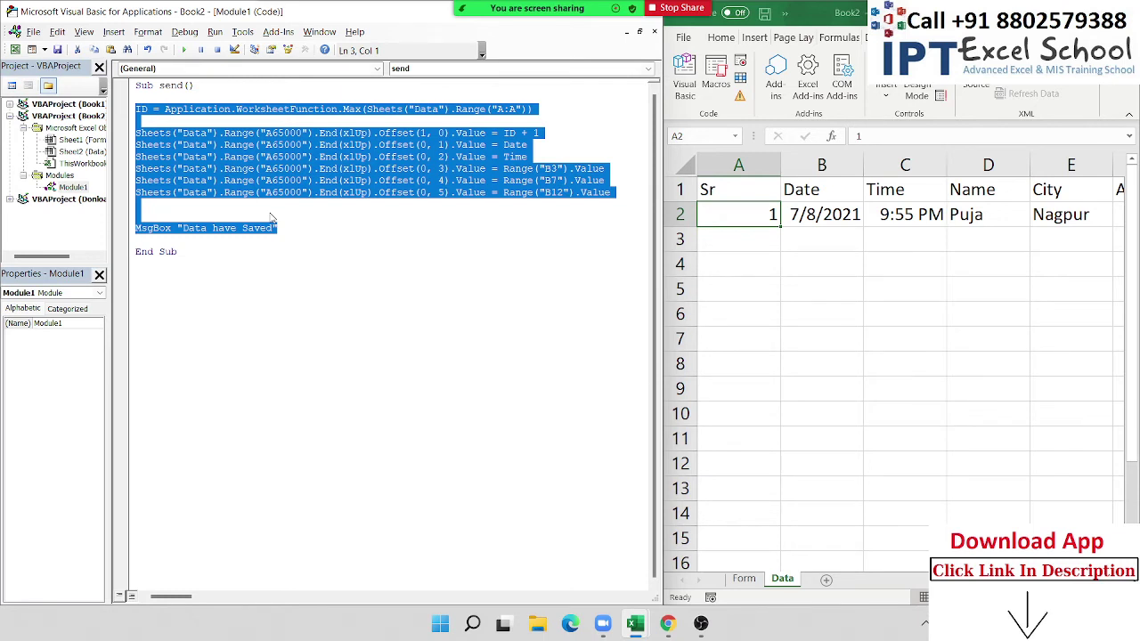
pyautogui.click(272, 218)
pyautogui.click(246, 109)
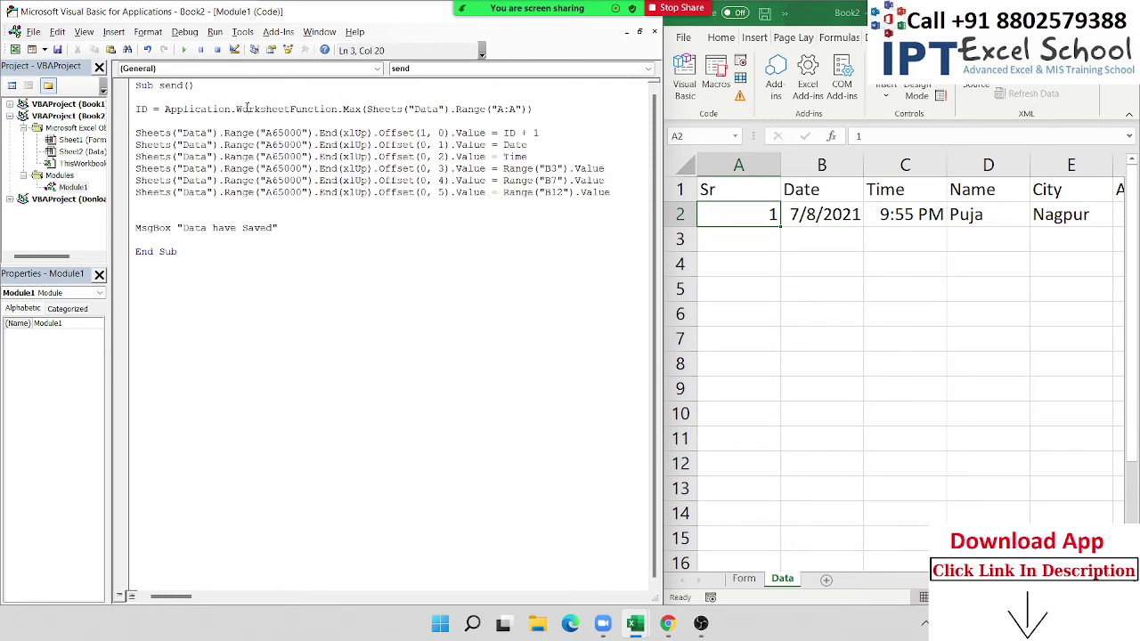
pyautogui.click(185, 121)
# Replace the name in B3 with a new name and send the form again
pyautogui.click(743, 579)
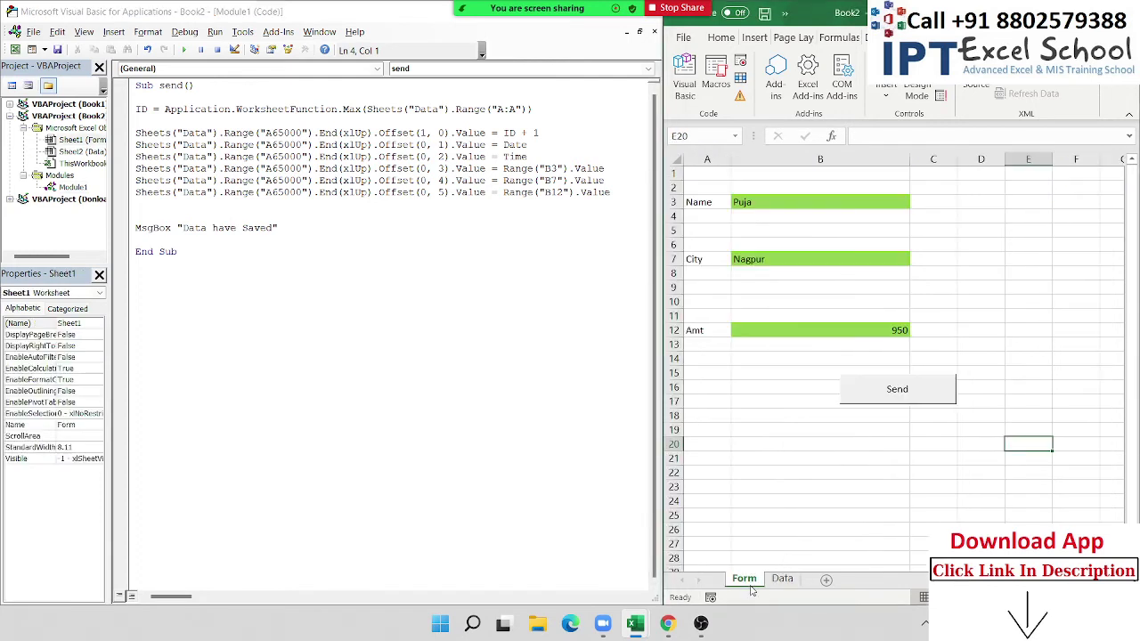
pyautogui.click(770, 208)
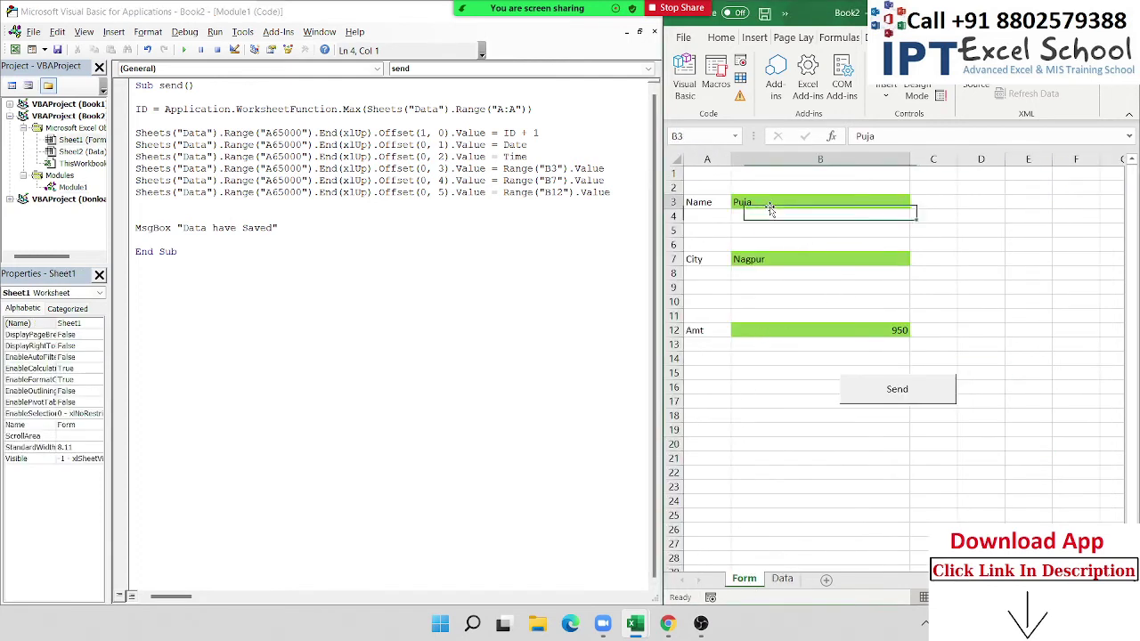
pyautogui.write('Mohita')
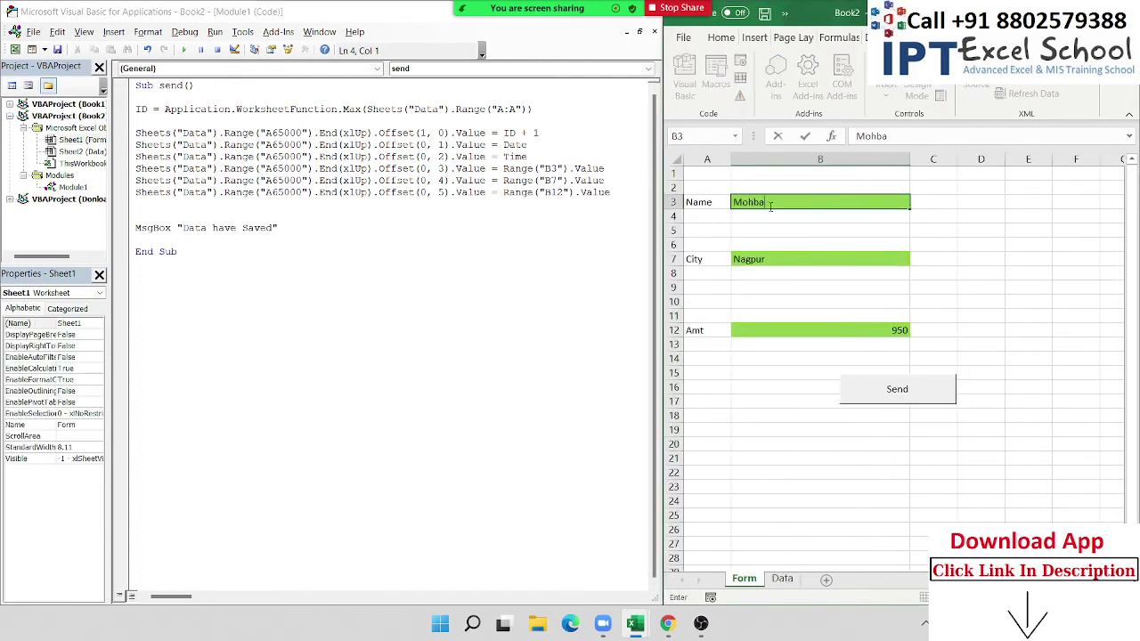
pyautogui.press('BackSpace')
pyautogui.press('BackSpace')
pyautogui.press('BackSpace')
pyautogui.write('a')
pyautogui.write('n')
pyautogui.click(774, 259)
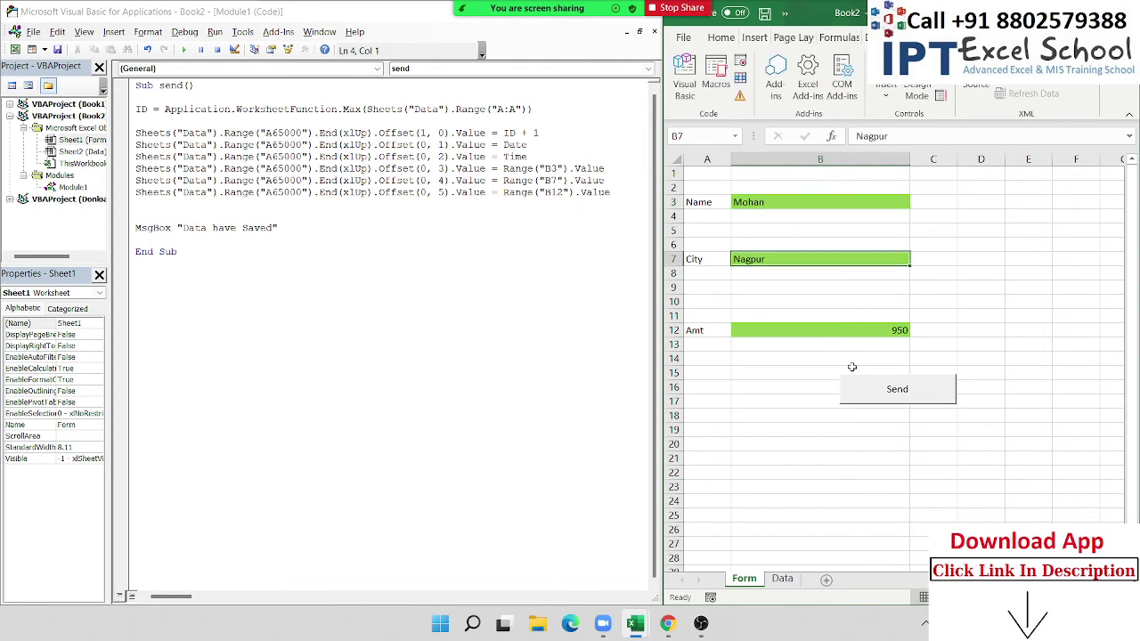
pyautogui.click(893, 397)
pyautogui.click(563, 363)
# Check the new Data row 3 and autofit column C to show the full time 9:56:40 PM
pyautogui.click(782, 579)
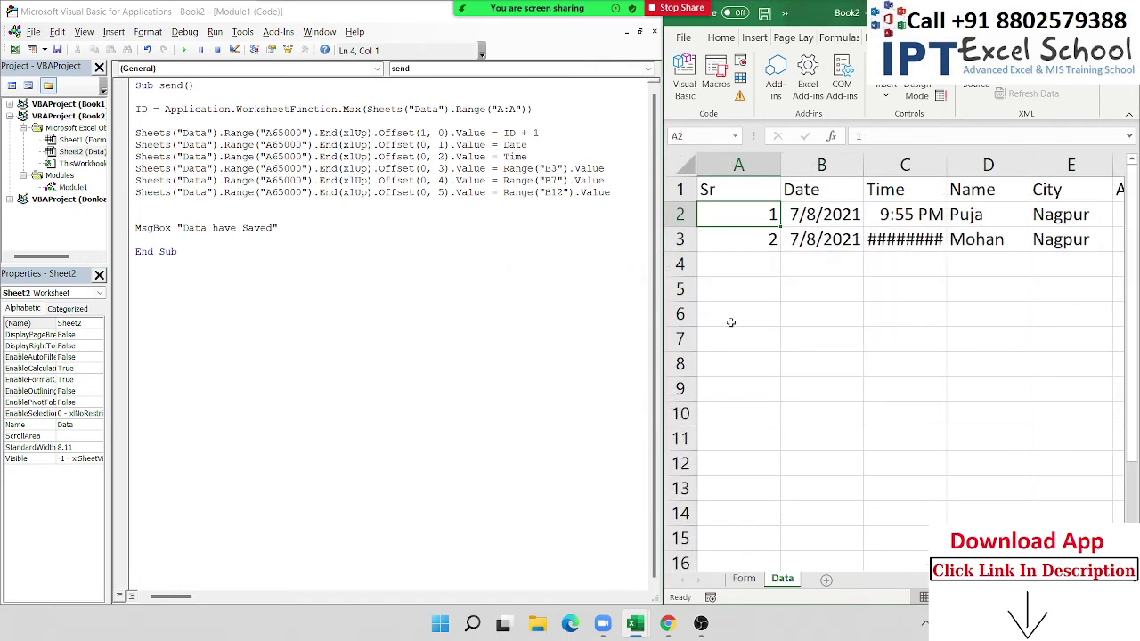
pyautogui.click(759, 244)
pyautogui.click(923, 240)
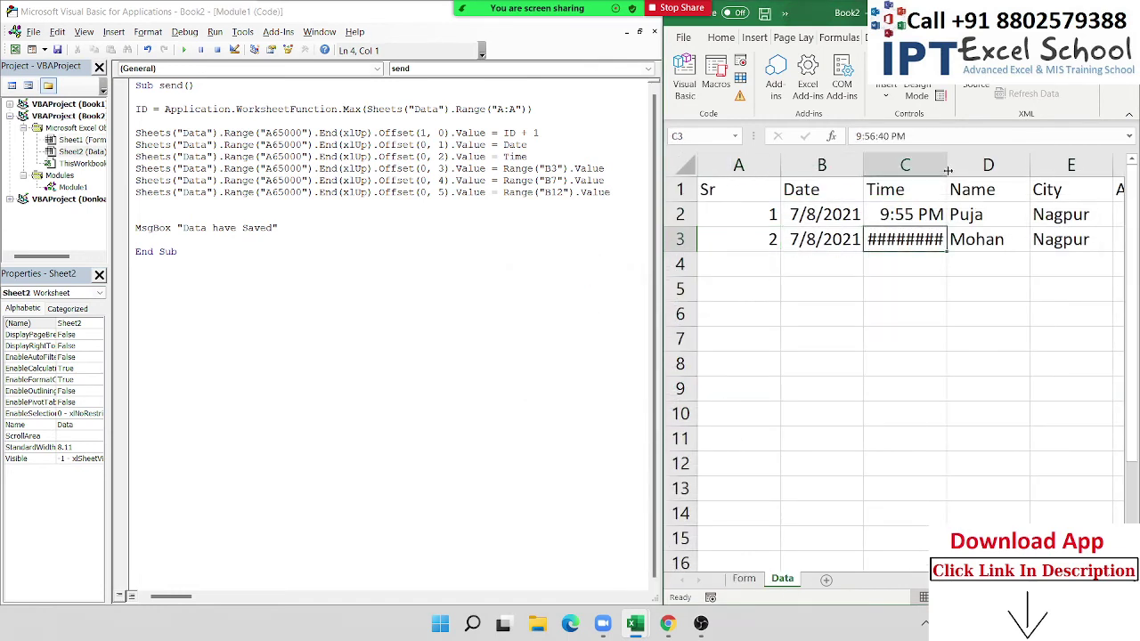
pyautogui.doubleClick(946, 166)
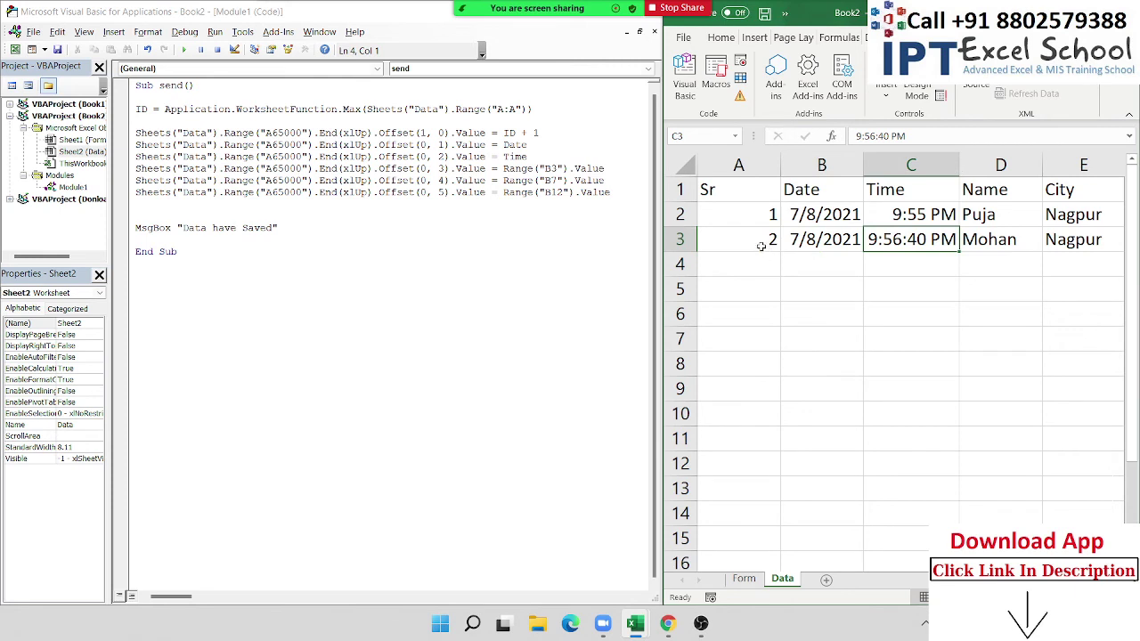
pyautogui.click(757, 244)
pyautogui.click(751, 167)
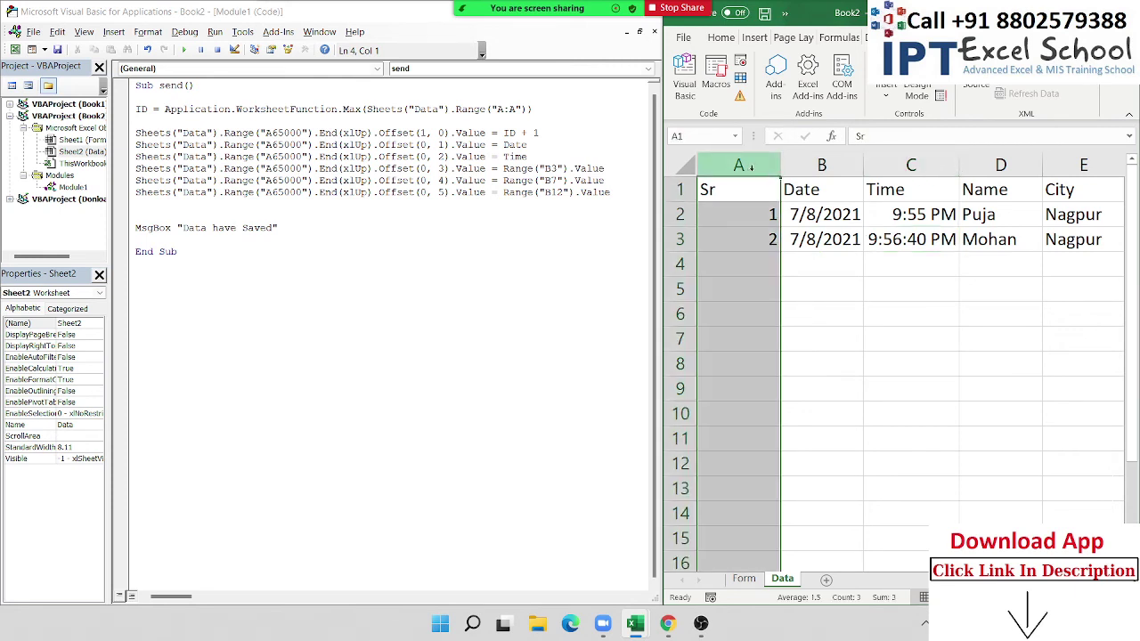
pyautogui.click(742, 233)
pyautogui.press('Delete')
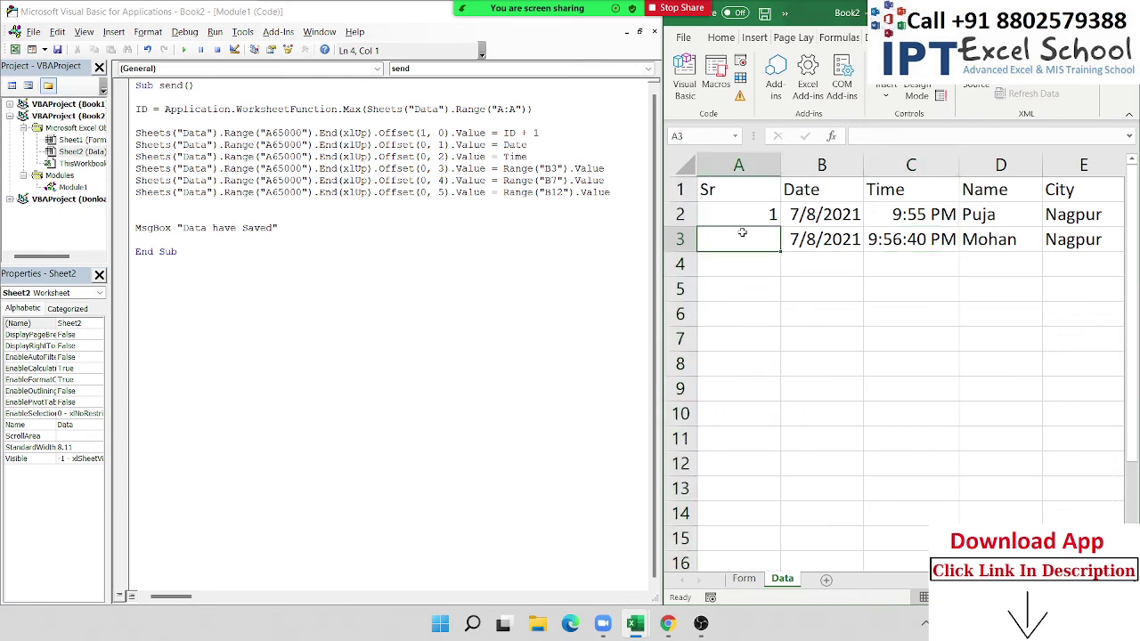
pyautogui.click(743, 165)
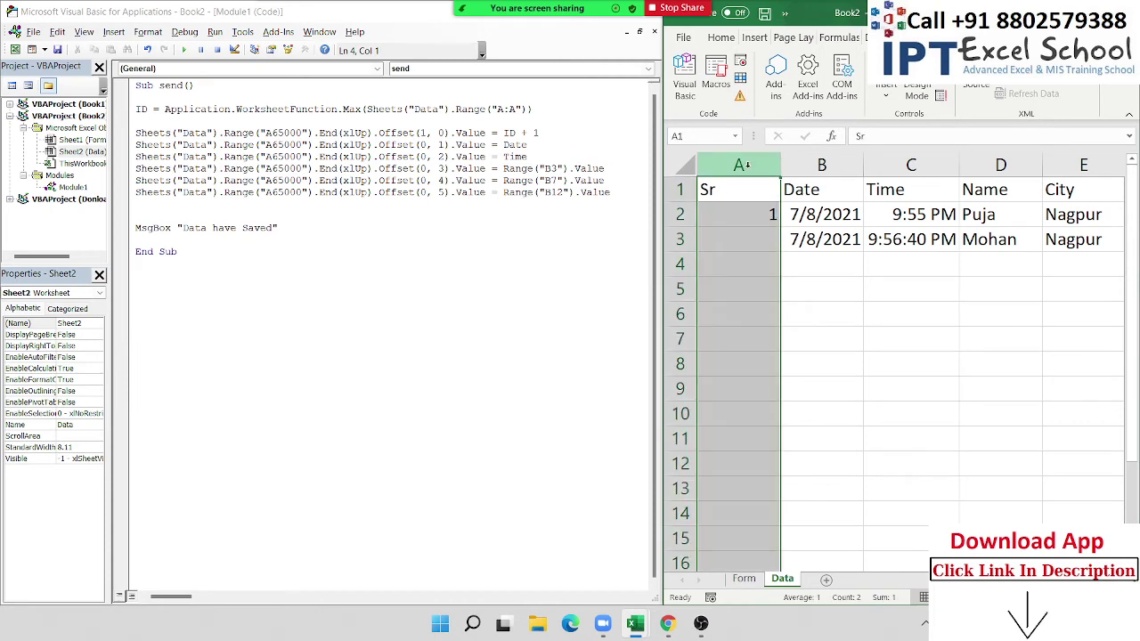
pyautogui.click(767, 240)
pyautogui.write('1')
pyautogui.click(807, 293)
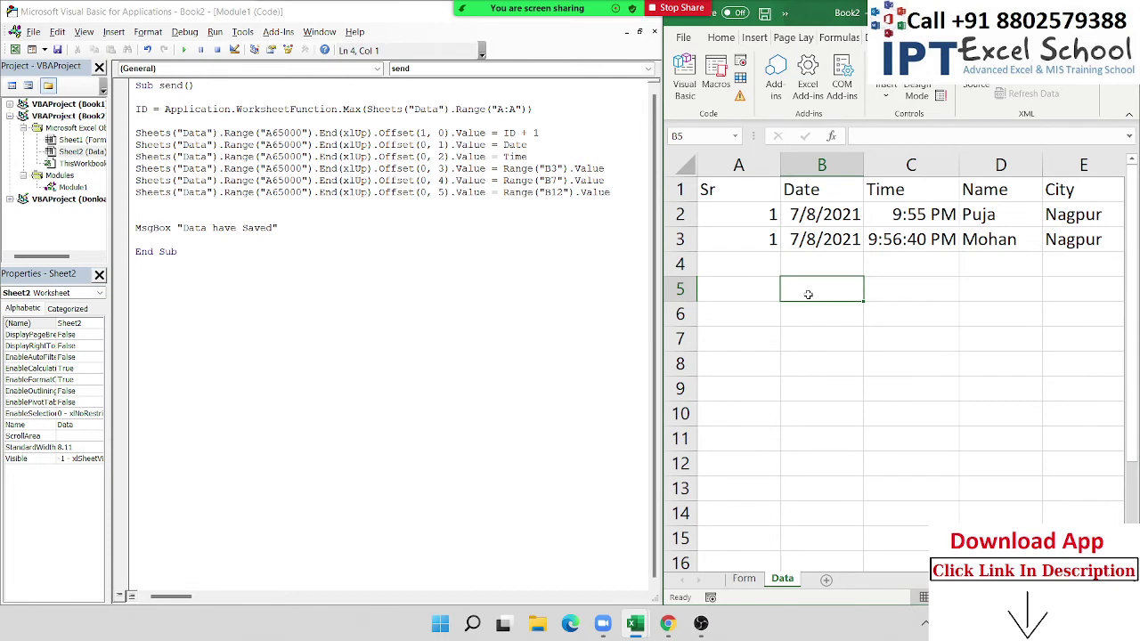
pyautogui.press('Left')
pyautogui.press('Up')
pyautogui.press('Up')
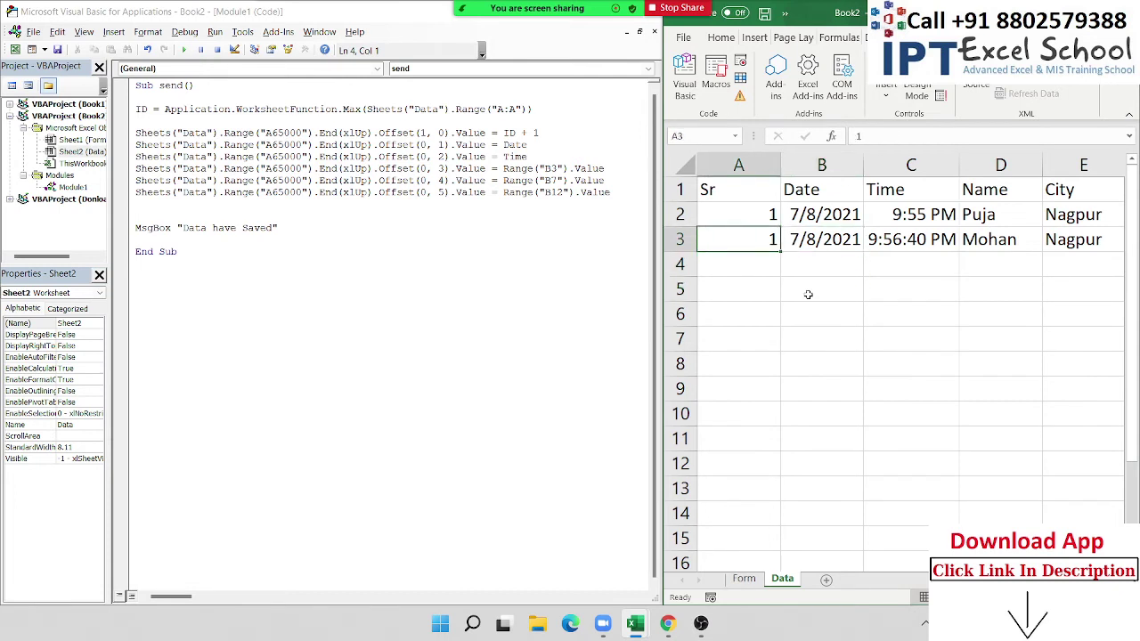
pyautogui.write('2')
pyautogui.press('Down')
pyautogui.press('Down')
pyautogui.click(807, 294)
pyautogui.write('=')
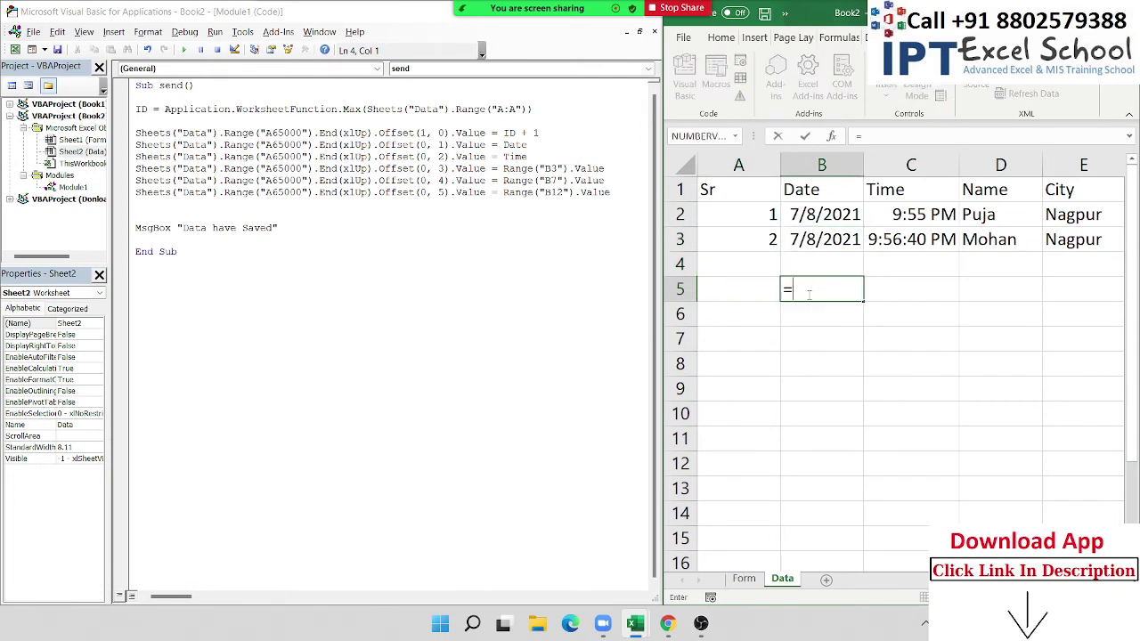
pyautogui.write('ma')
pyautogui.press('Down')
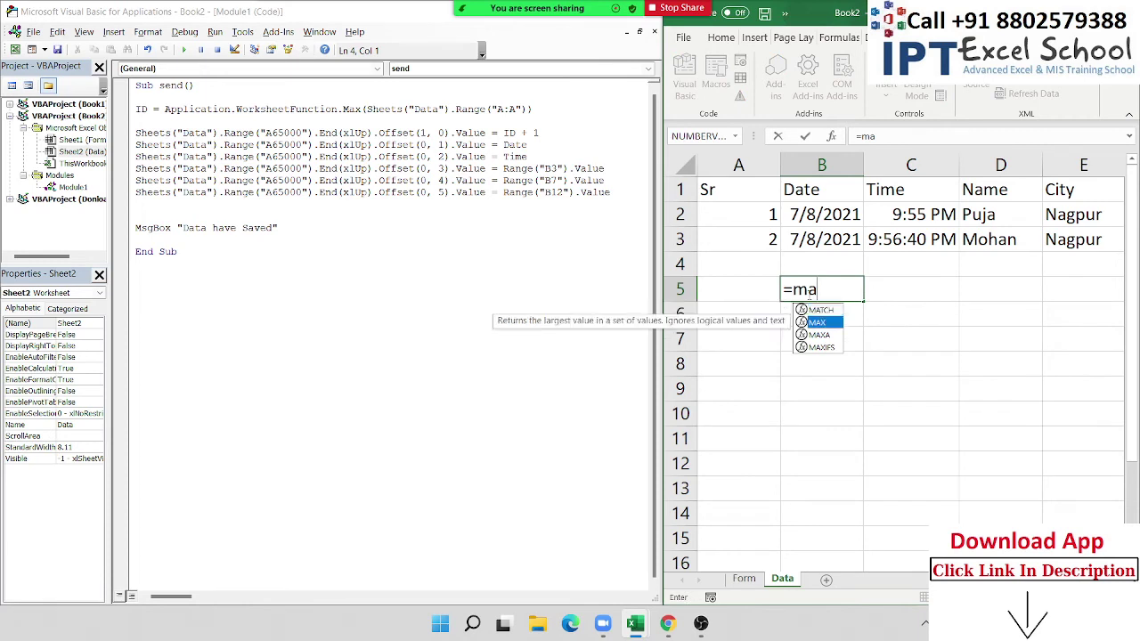
pyautogui.press('Tab')
pyautogui.click(762, 165)
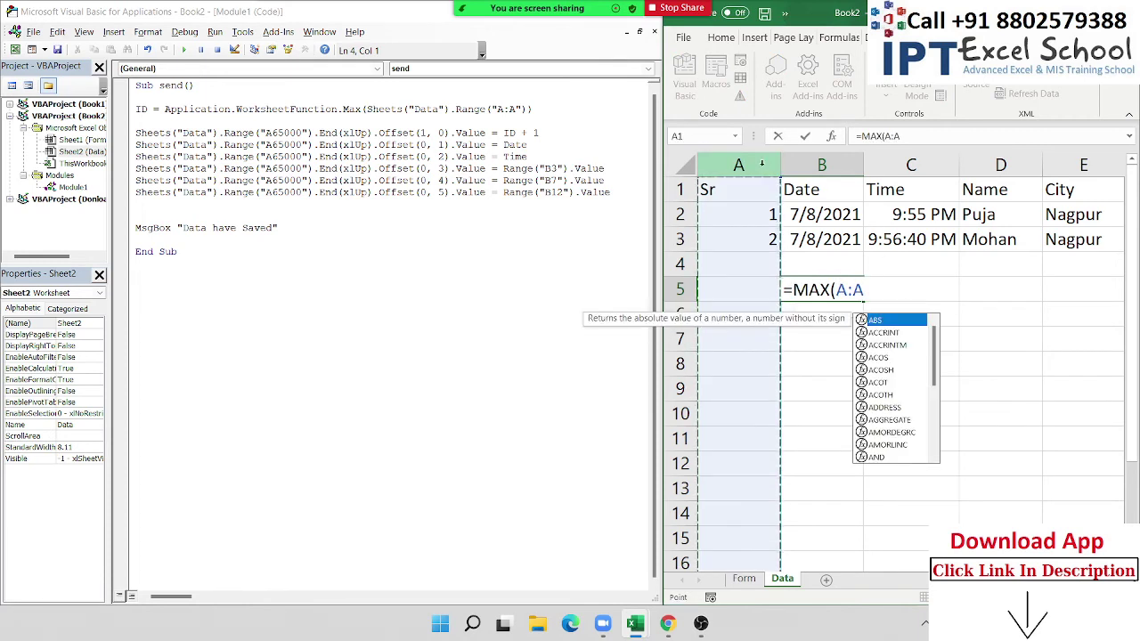
pyautogui.press('Return')
pyautogui.press('Up')
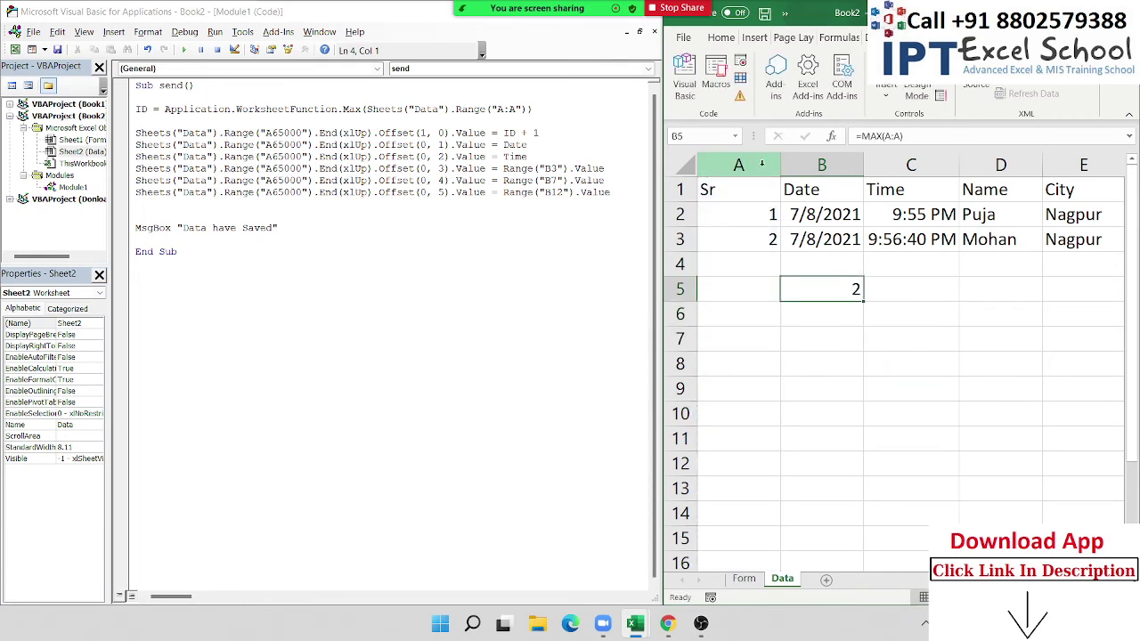
pyautogui.press('Delete')
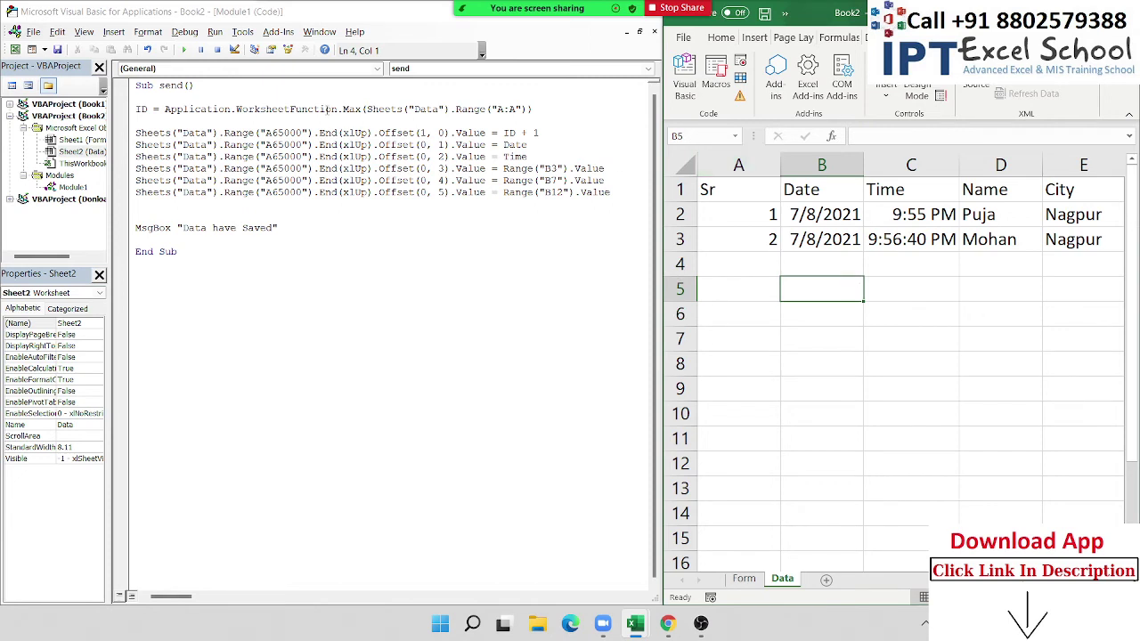
pyautogui.moveTo(336, 109)
pyautogui.mouseDown()
pyautogui.moveTo(138, 108)
pyautogui.moveTo(176, 109)
pyautogui.moveTo(160, 111)
pyautogui.mouseUp()
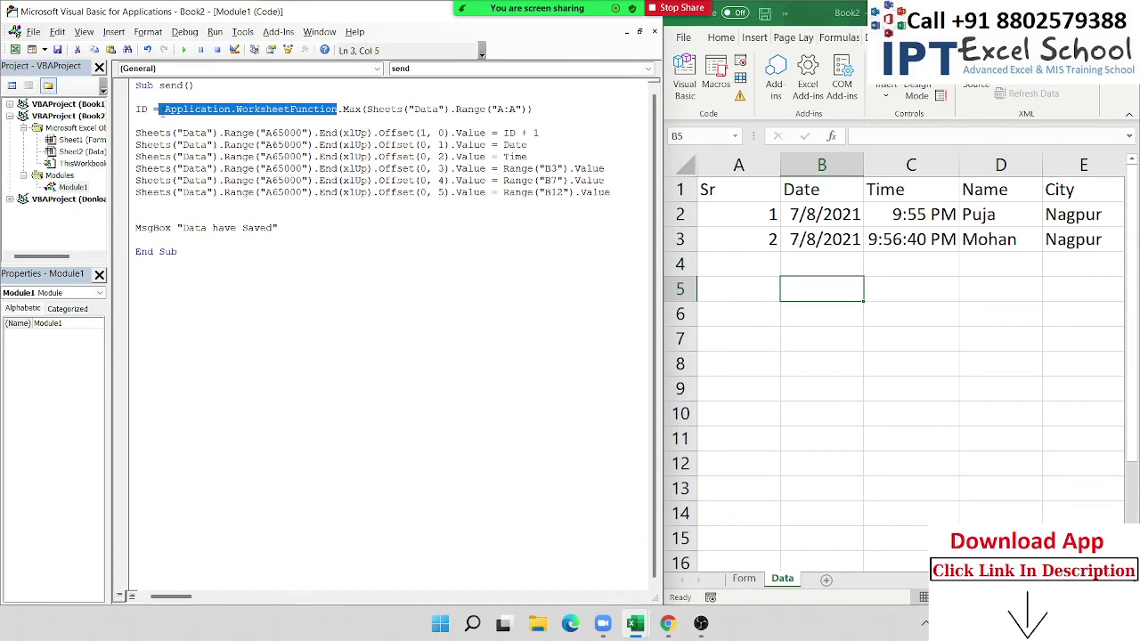
pyautogui.click(292, 109)
pyautogui.doubleClick(351, 108)
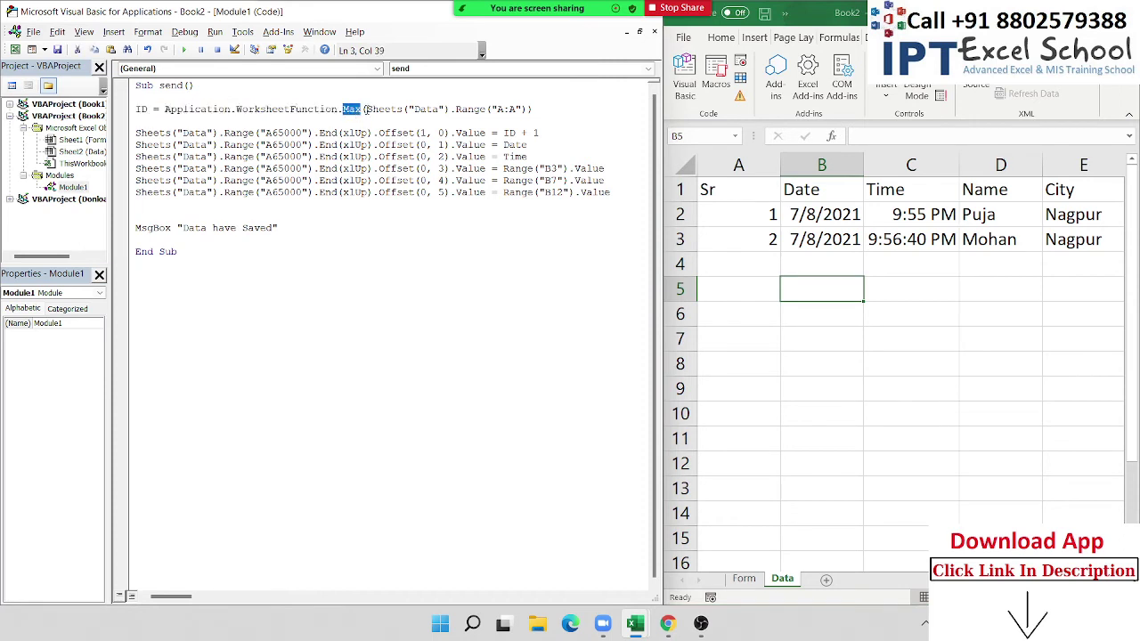
pyautogui.moveTo(365, 109); pyautogui.dragTo(527, 109)
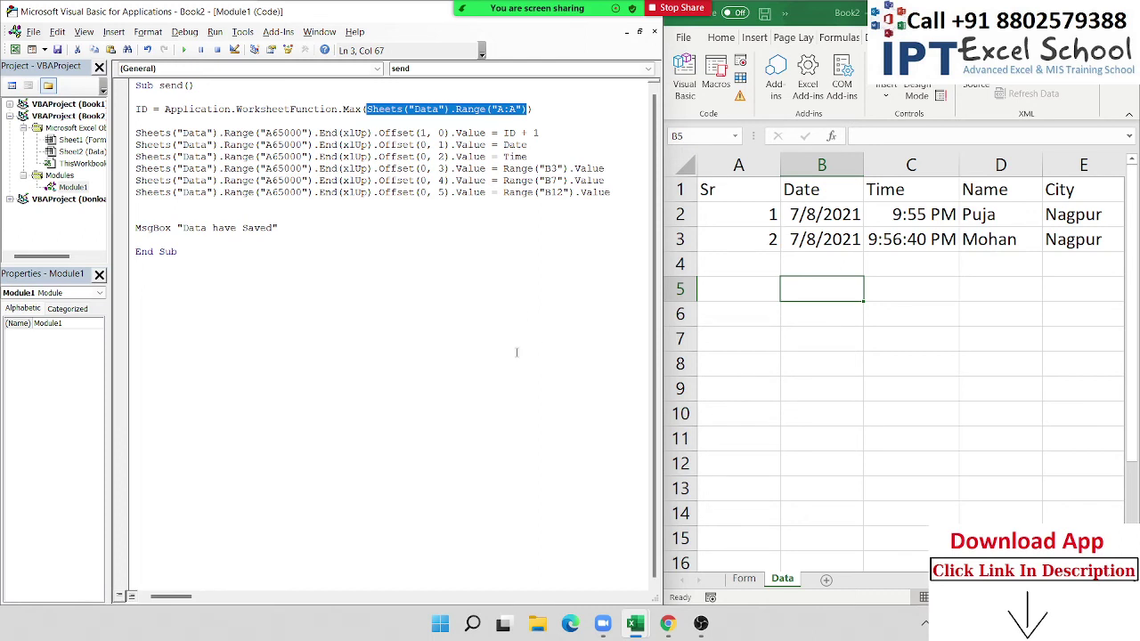
pyautogui.click(454, 191)
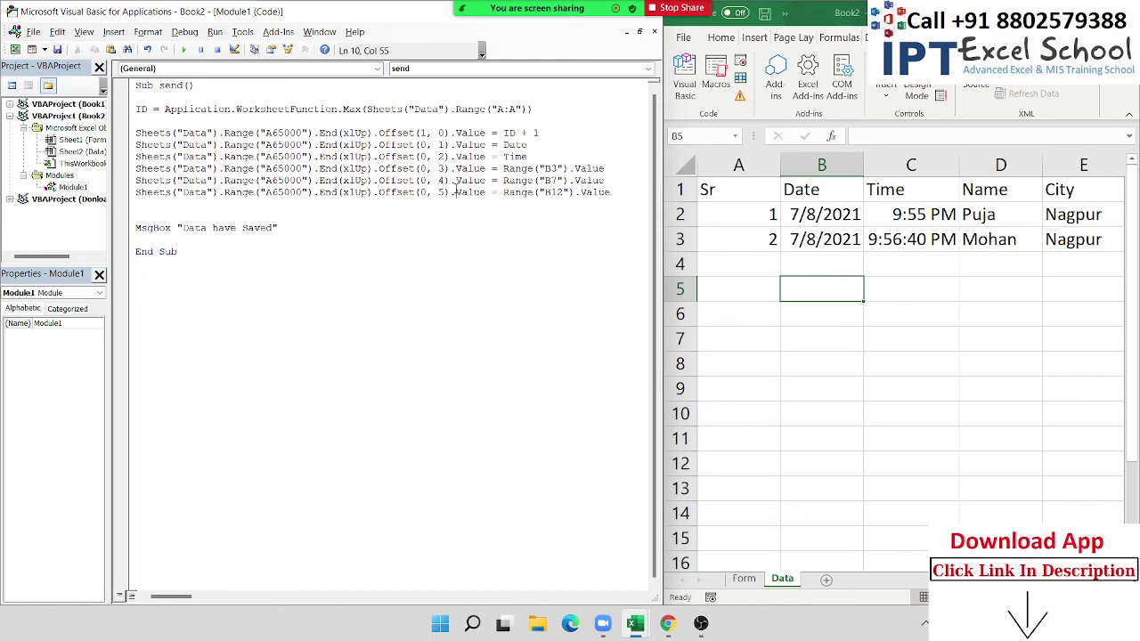
pyautogui.click(135, 111)
pyautogui.doubleClick(139, 110)
# Below the MsgBox line, add Range("b3,b7,b12").ClearContents, choosing ClearContents from IntelliSense
pyautogui.click(307, 227)
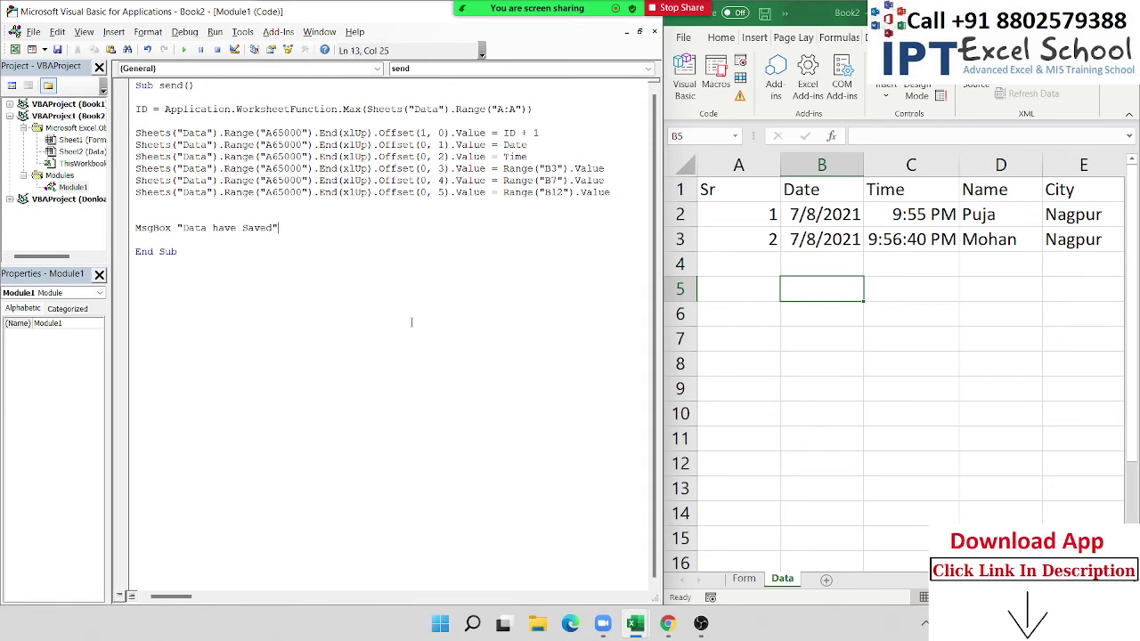
pyautogui.click(753, 580)
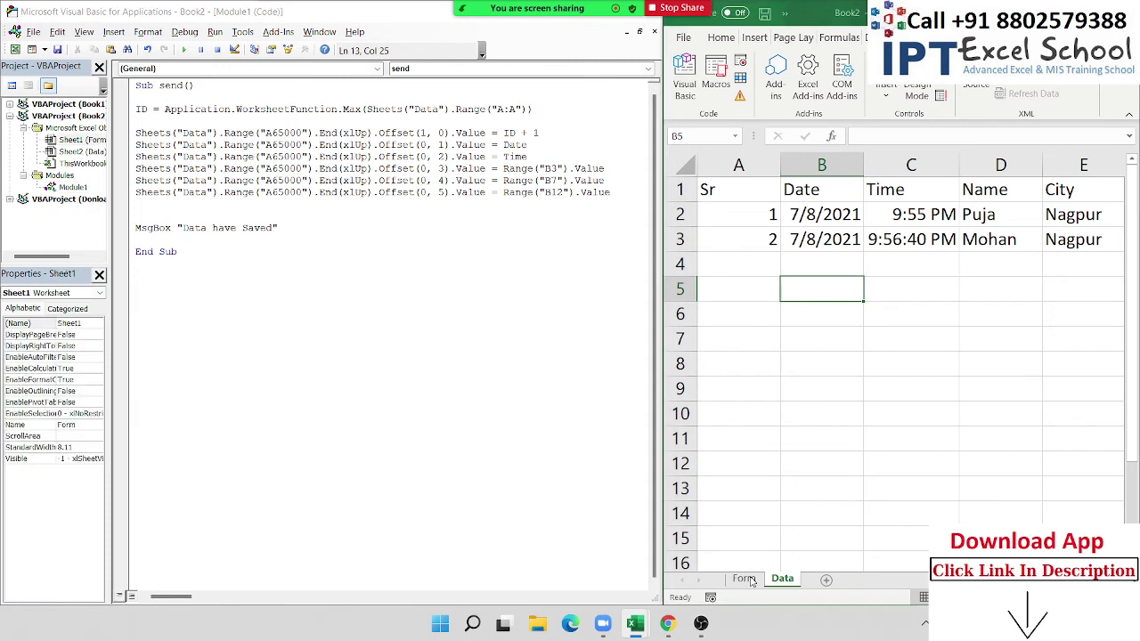
pyautogui.click(279, 228)
pyautogui.press('Return')
pyautogui.press('Return')
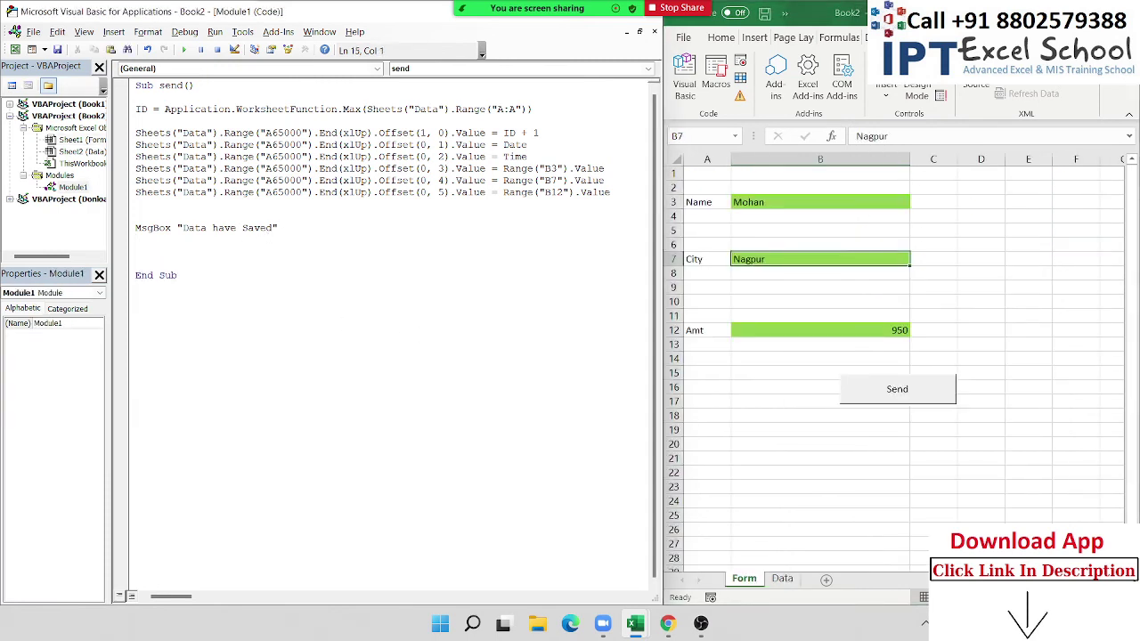
pyautogui.write('rang')
pyautogui.write('e(')
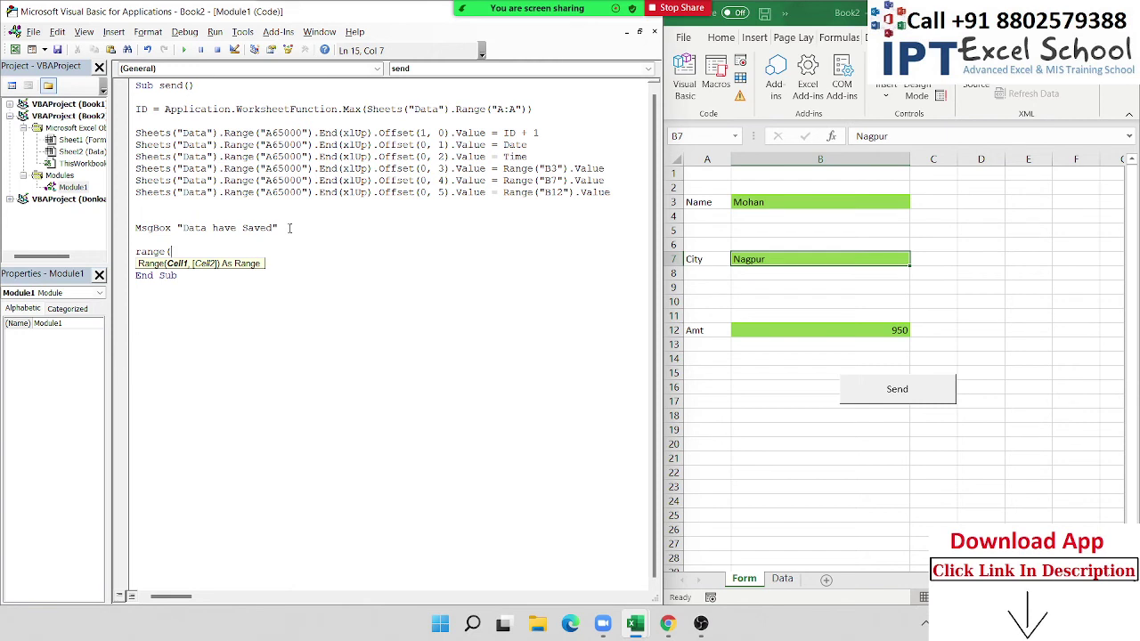
pyautogui.write('A')
pyautogui.press('BackSpace')
pyautogui.write('"a')
pyautogui.press('BackSpace')
pyautogui.write('b')
pyautogui.write('3,')
pyautogui.write('b7,')
pyautogui.write('b12"')
pyautogui.write(')')
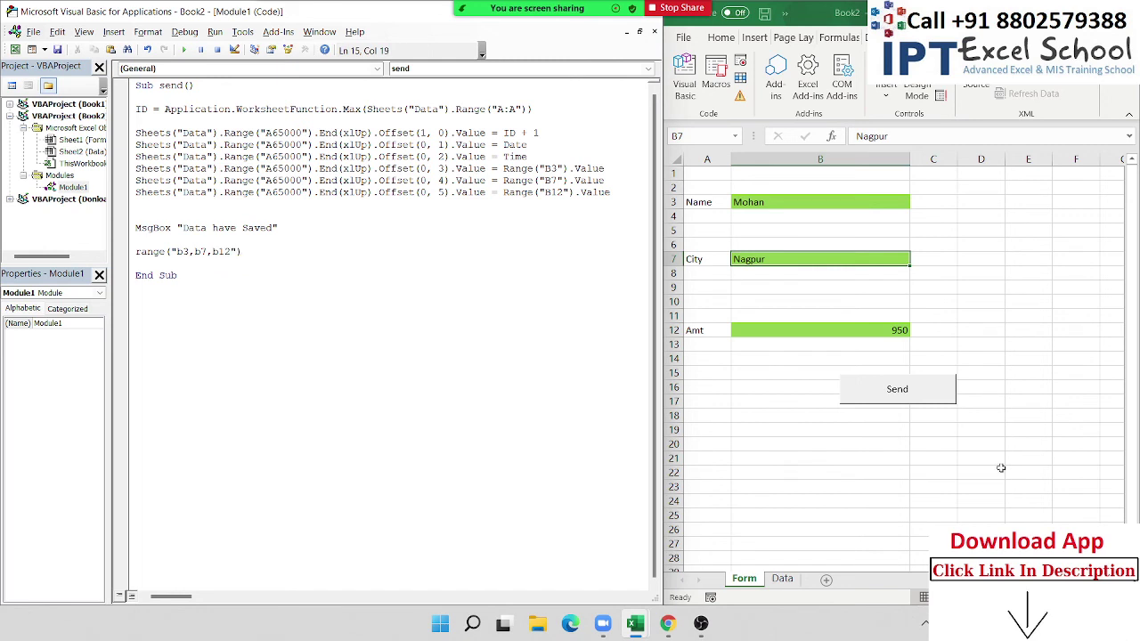
pyautogui.write('.cl')
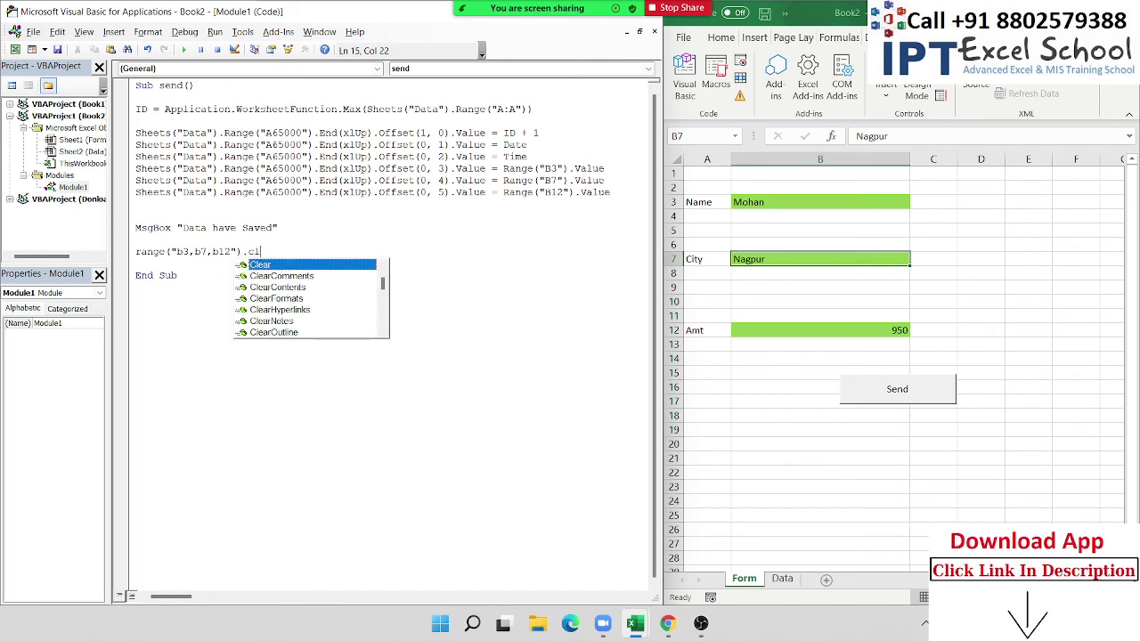
pyautogui.press('Down')
pyautogui.press('Down')
pyautogui.press('Tab')
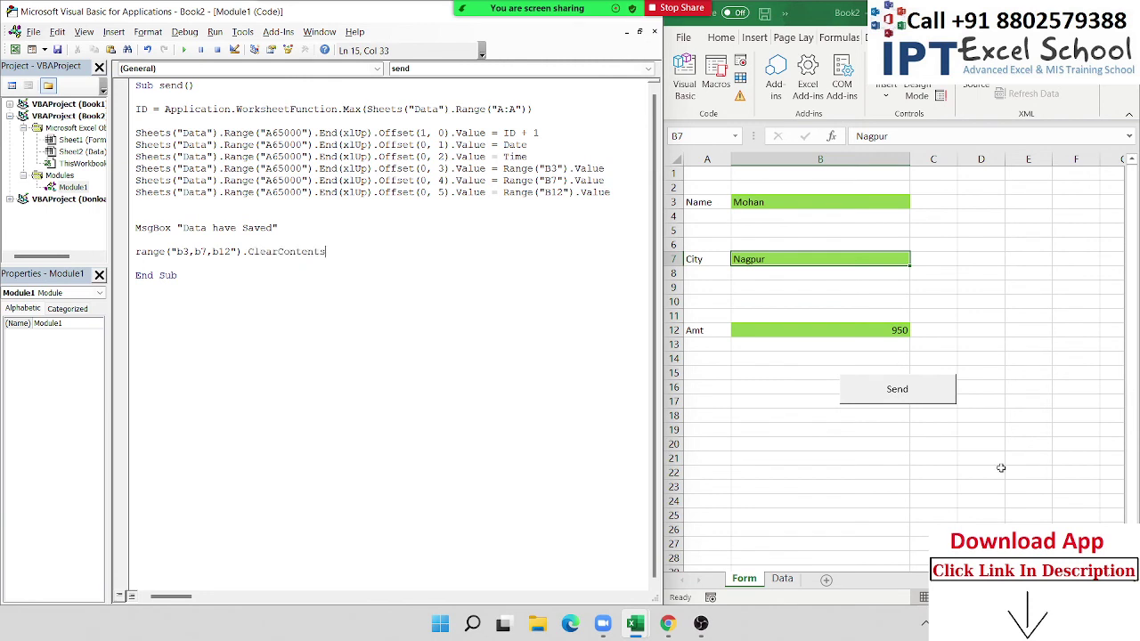
pyautogui.press('Down')
# On the Form sheet, enter a new name in B3 and 1000 in B12, then send and confirm
pyautogui.click(793, 358)
pyautogui.click(775, 201)
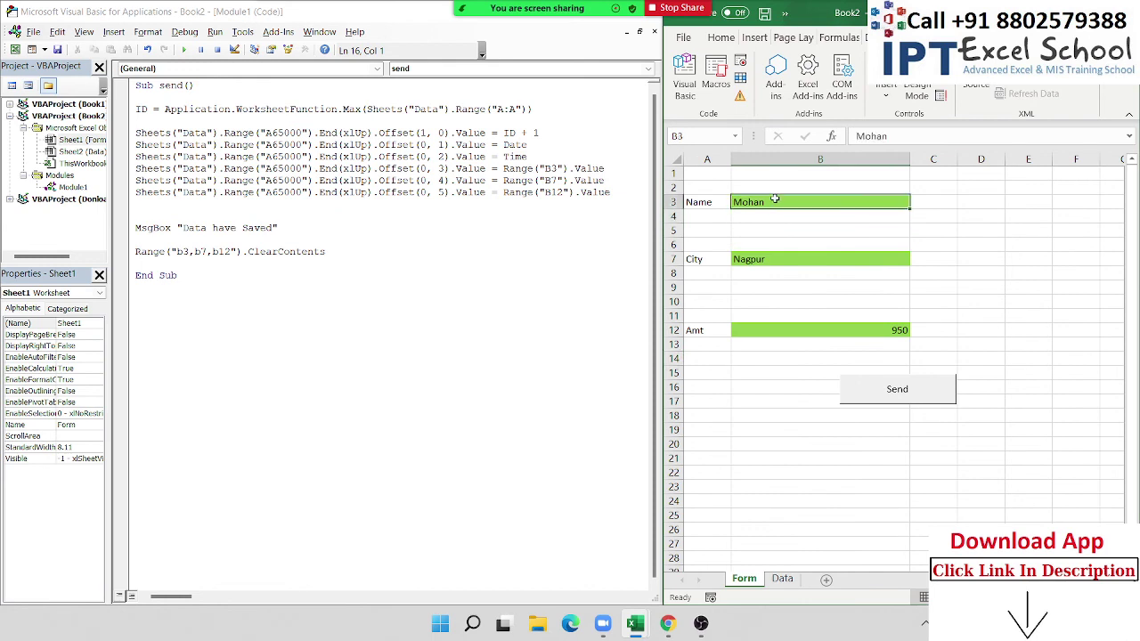
pyautogui.write('Uday')
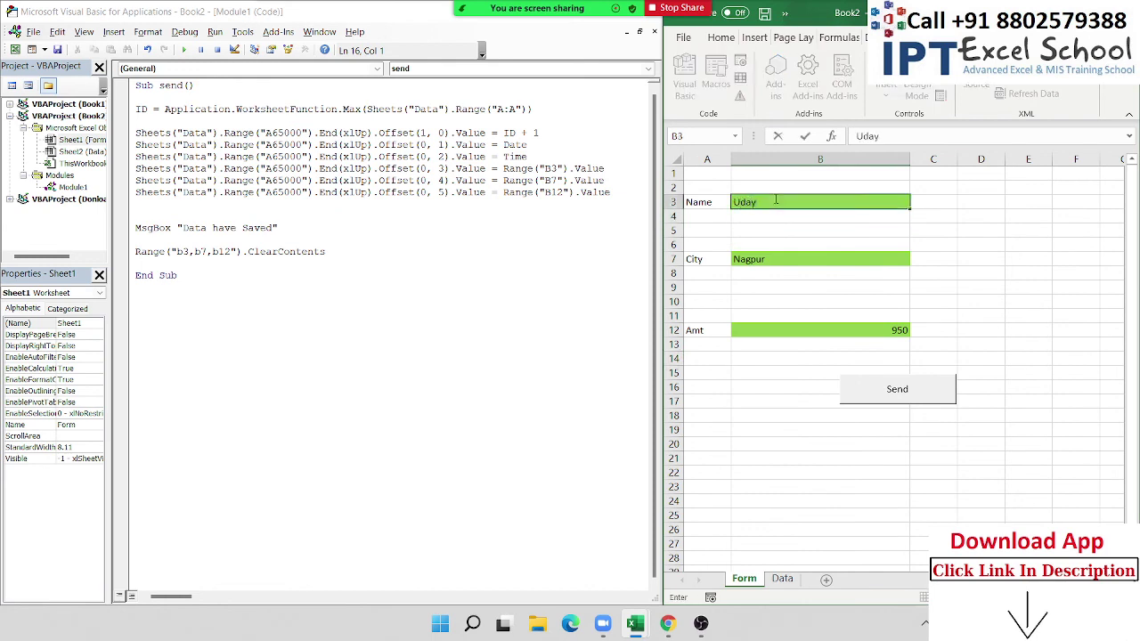
pyautogui.click(892, 330)
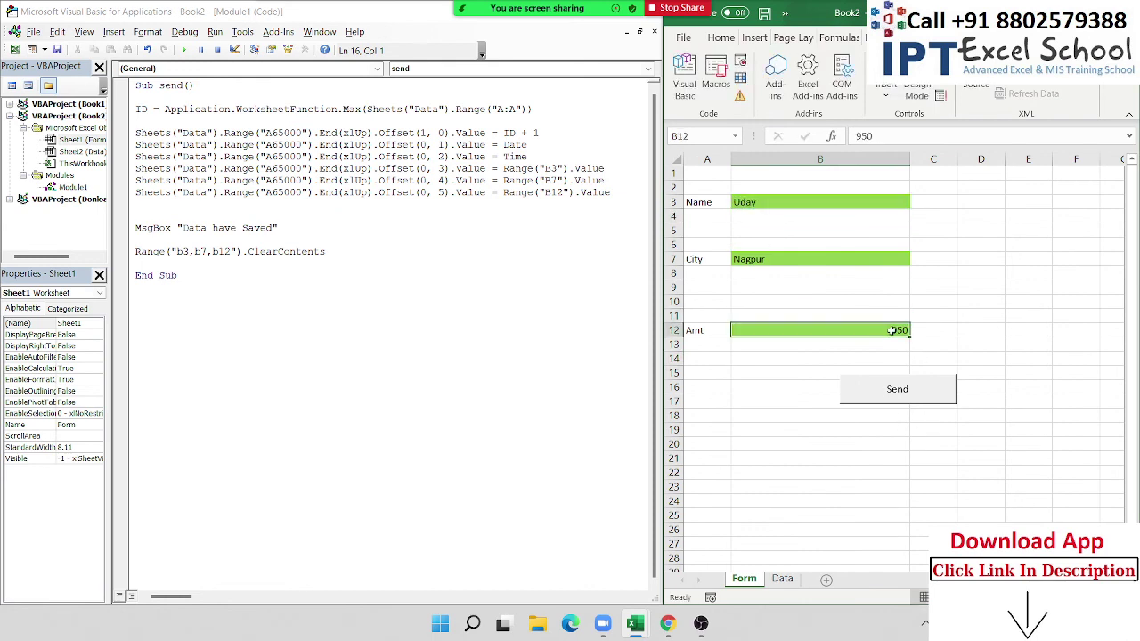
pyautogui.write('1000')
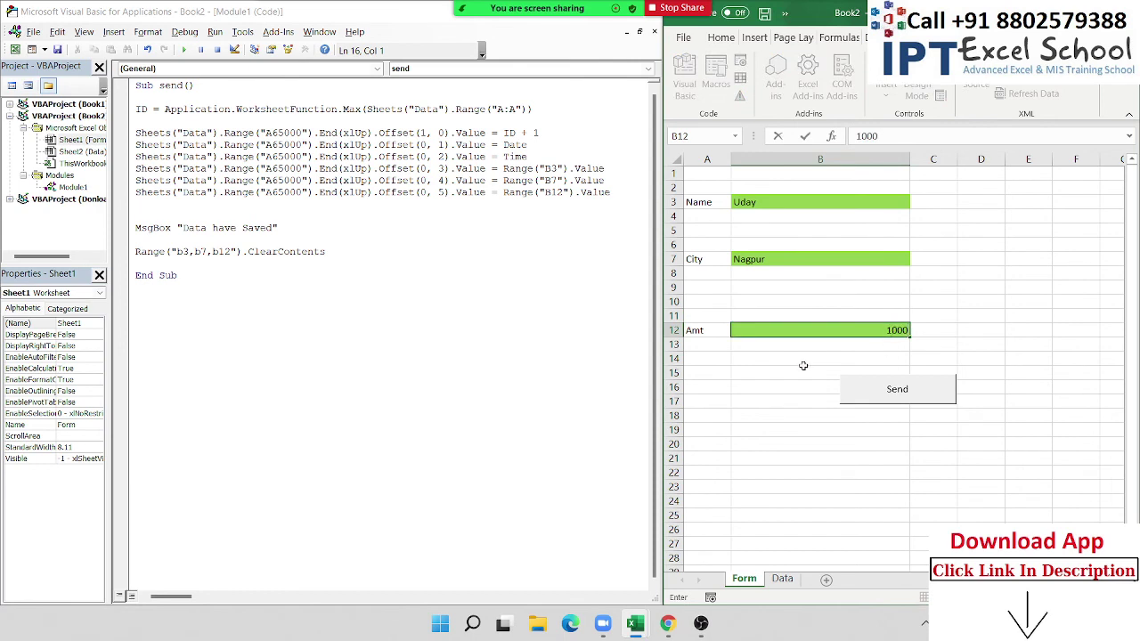
pyautogui.click(803, 370)
pyautogui.click(891, 390)
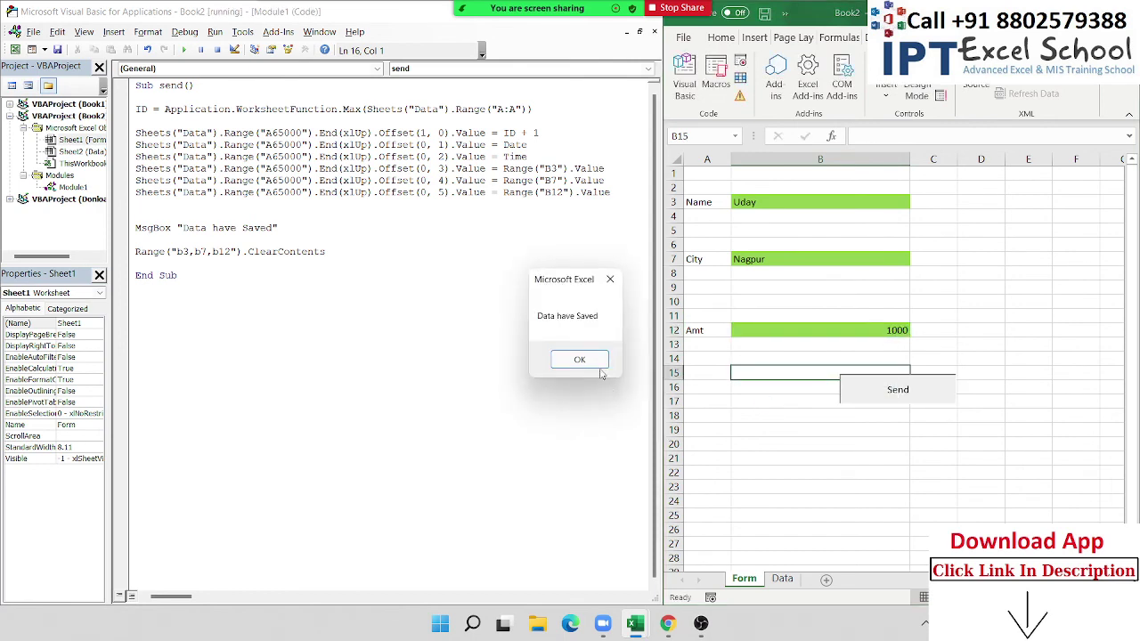
pyautogui.click(577, 360)
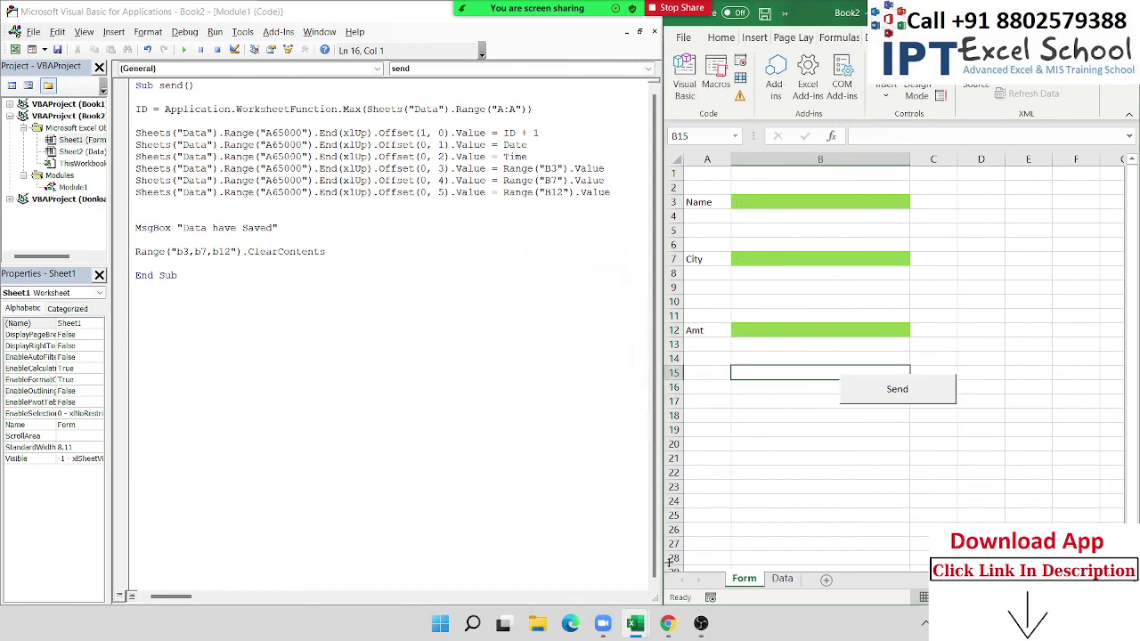
# Check the Data sheet for the new entry and confirm the Form inputs were cleared
pyautogui.click(782, 579)
pyautogui.moveTo(784, 265); pyautogui.dragTo(1136, 263)
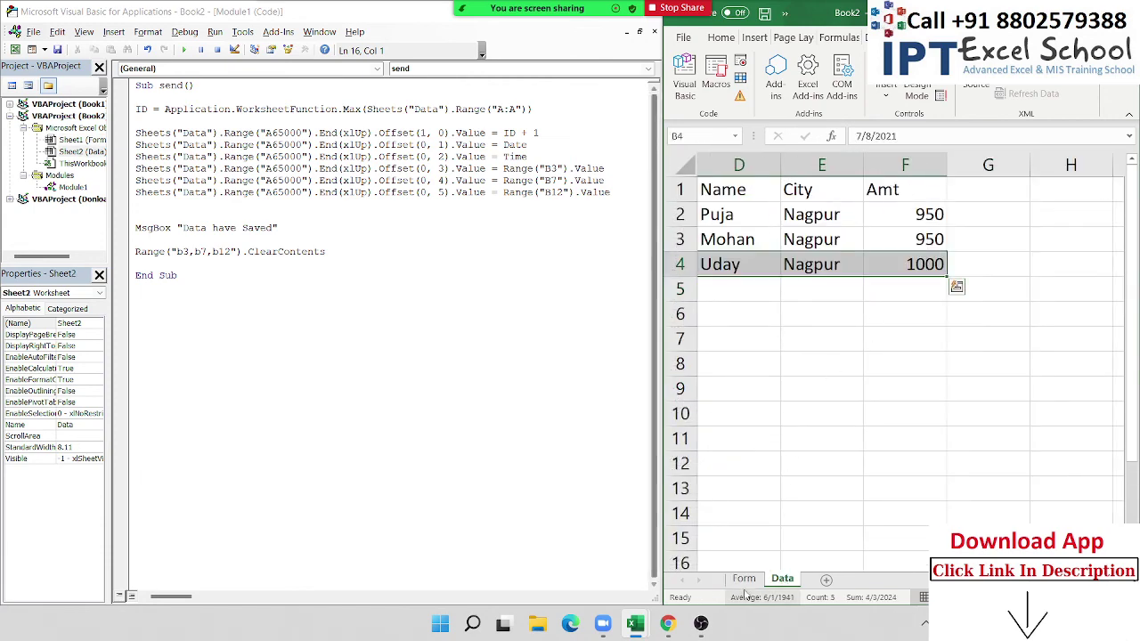
pyautogui.click(743, 579)
pyautogui.moveTo(844, 306); pyautogui.dragTo(828, 187)
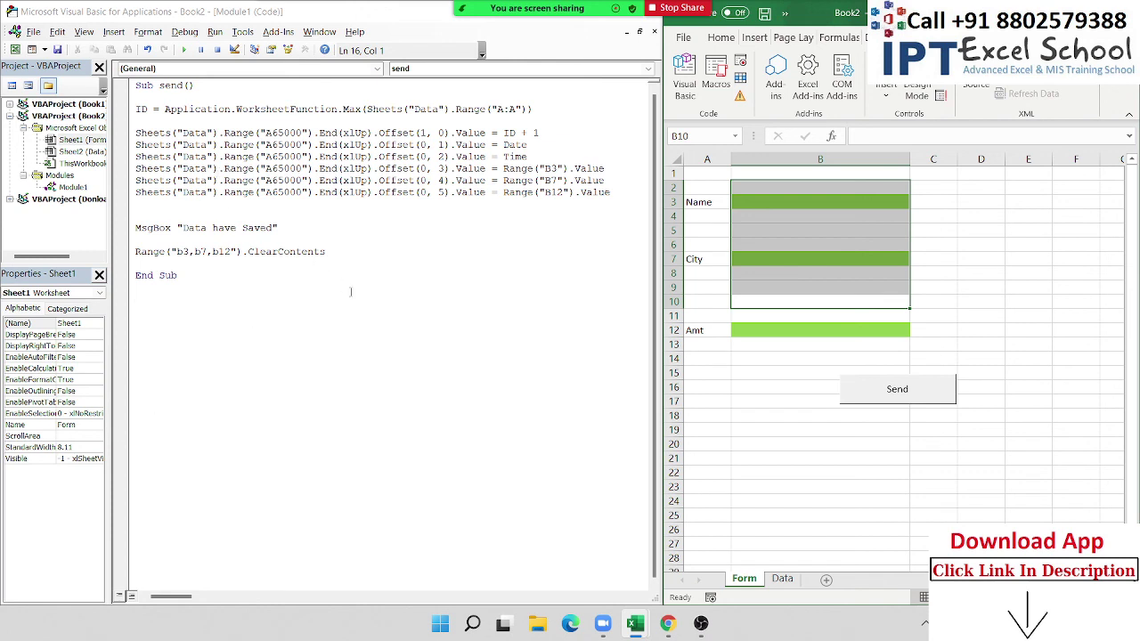
# Review the send macro code, then bring Chrome's WhatsApp Web chat to the front
pyautogui.click(252, 286)
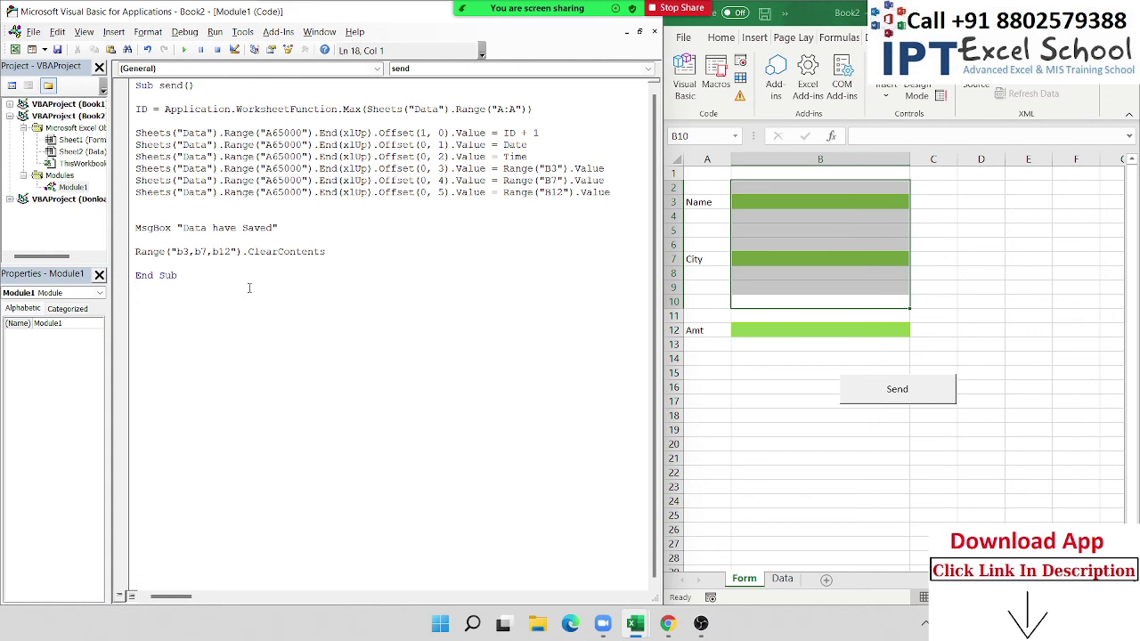
pyautogui.moveTo(182, 276); pyautogui.dragTo(126, 141)
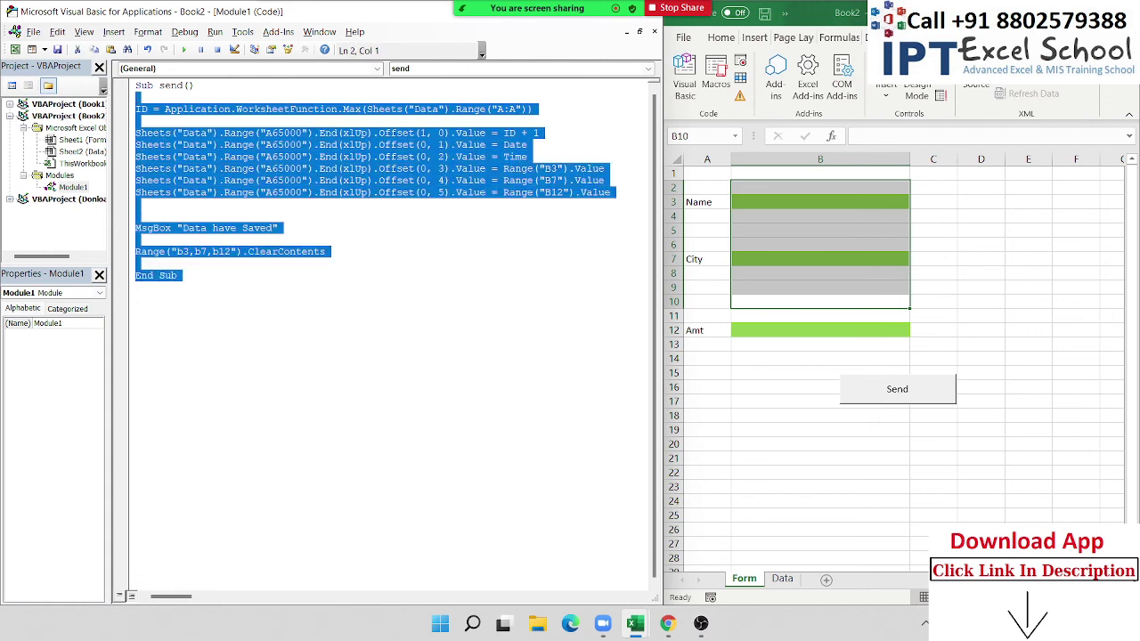
pyautogui.click(572, 377)
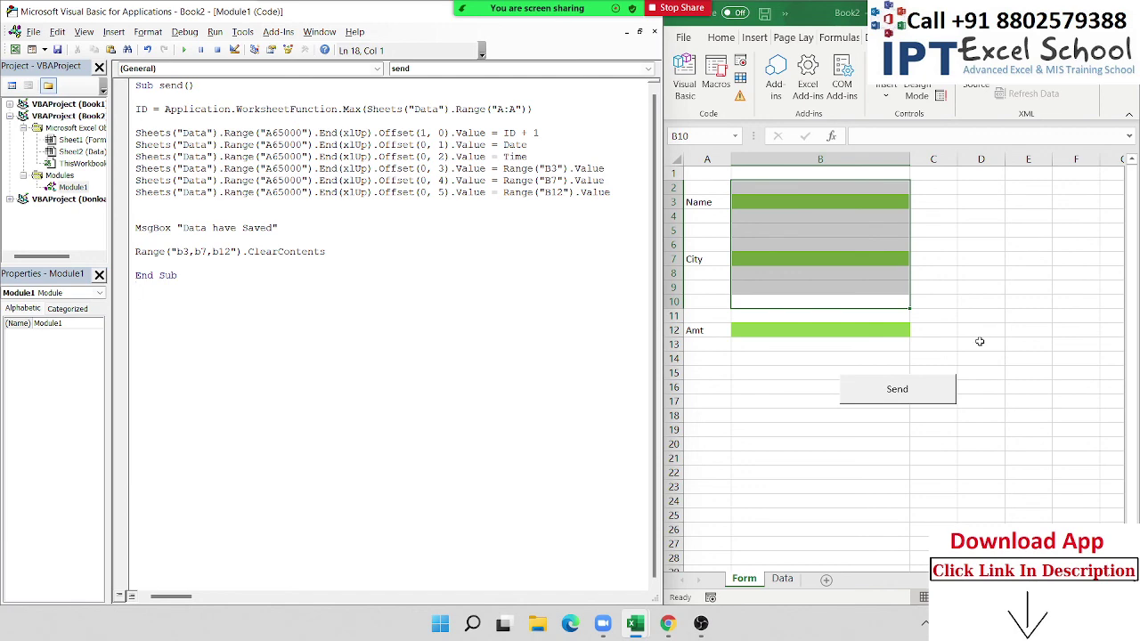
pyautogui.click(667, 623)
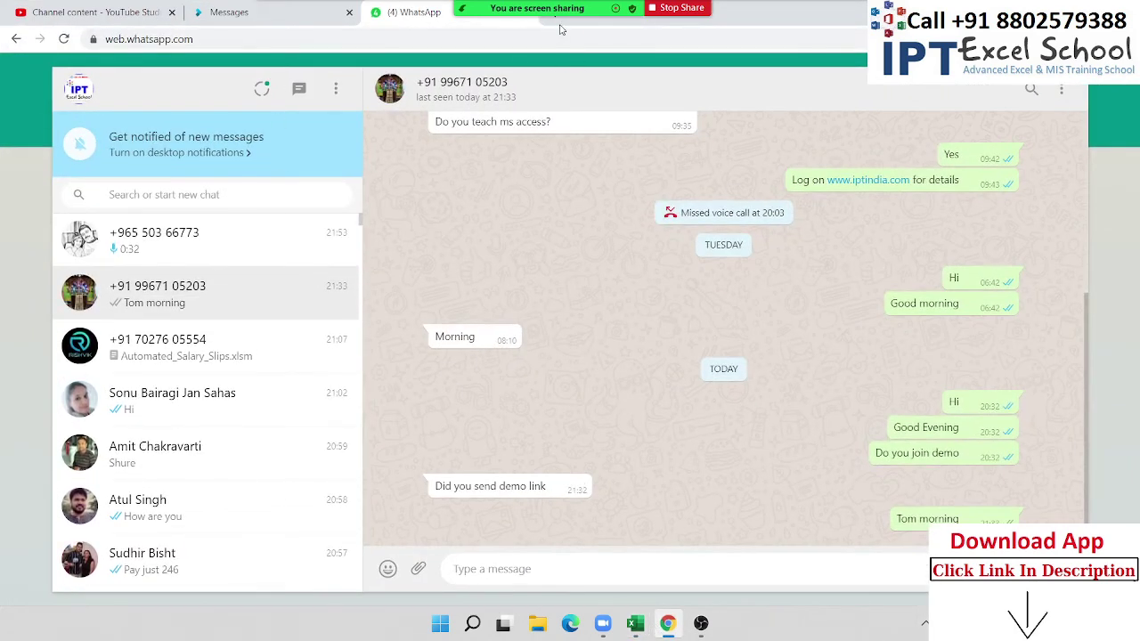
# Search Google for 'form' in a new tab, view the image results, then return to WhatsApp
pyautogui.moveTo(556, 10)
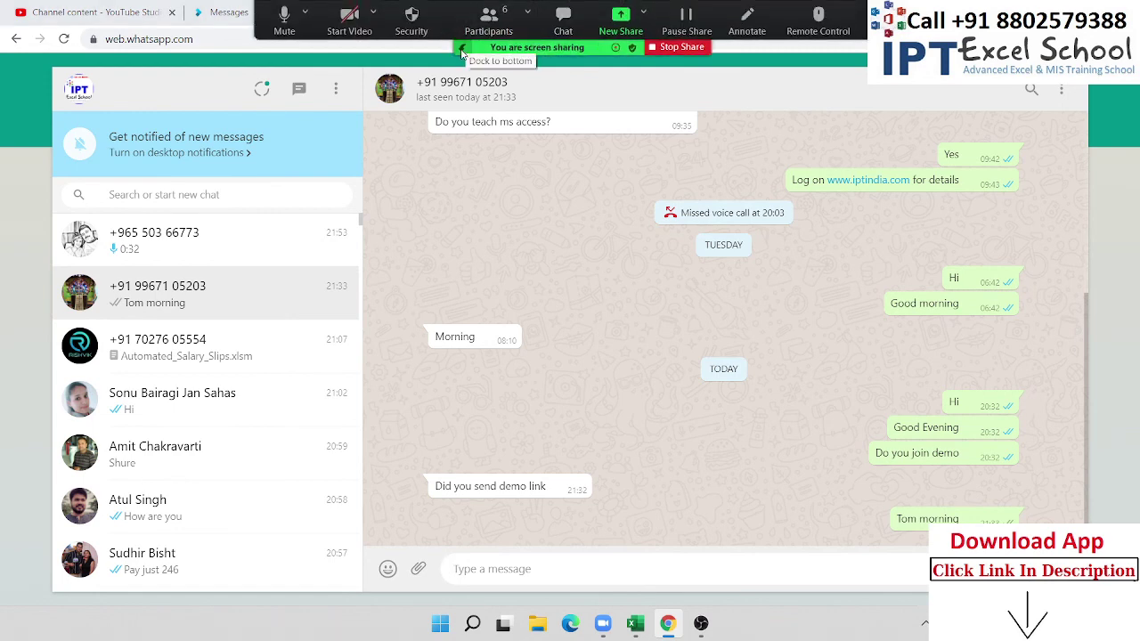
pyautogui.click(553, 13)
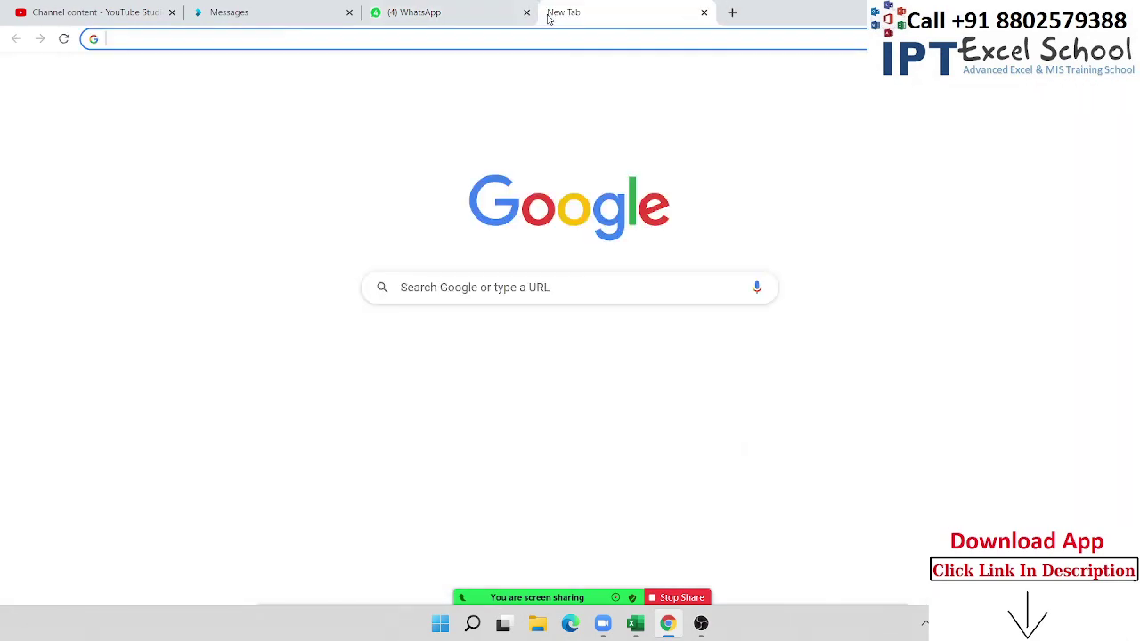
pyautogui.write('form')
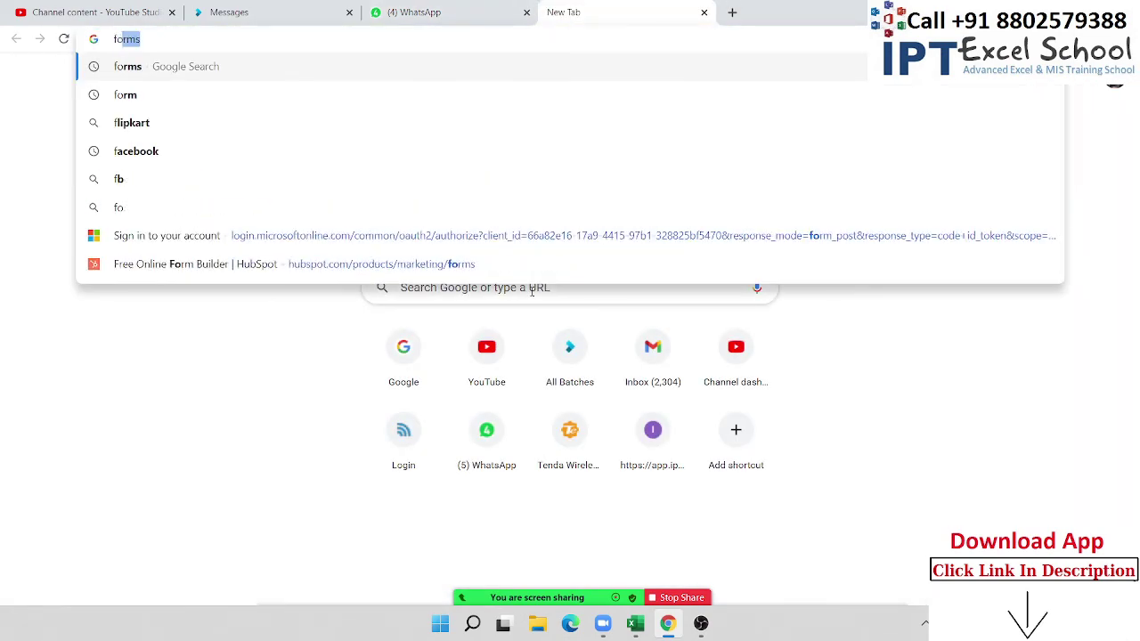
pyautogui.press('Return')
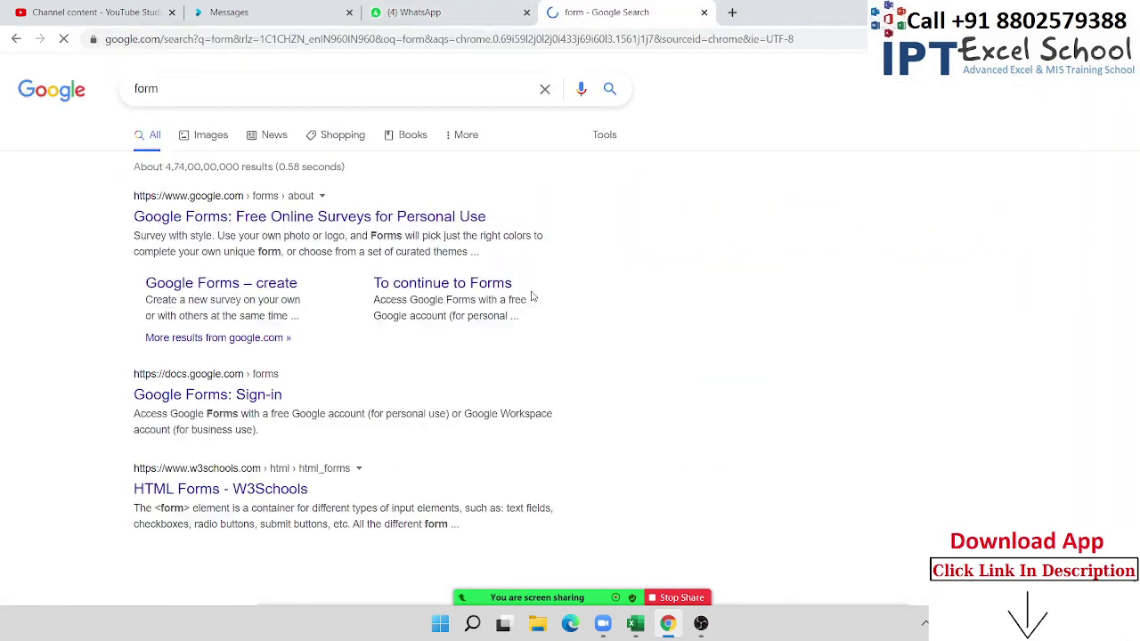
pyautogui.click(215, 136)
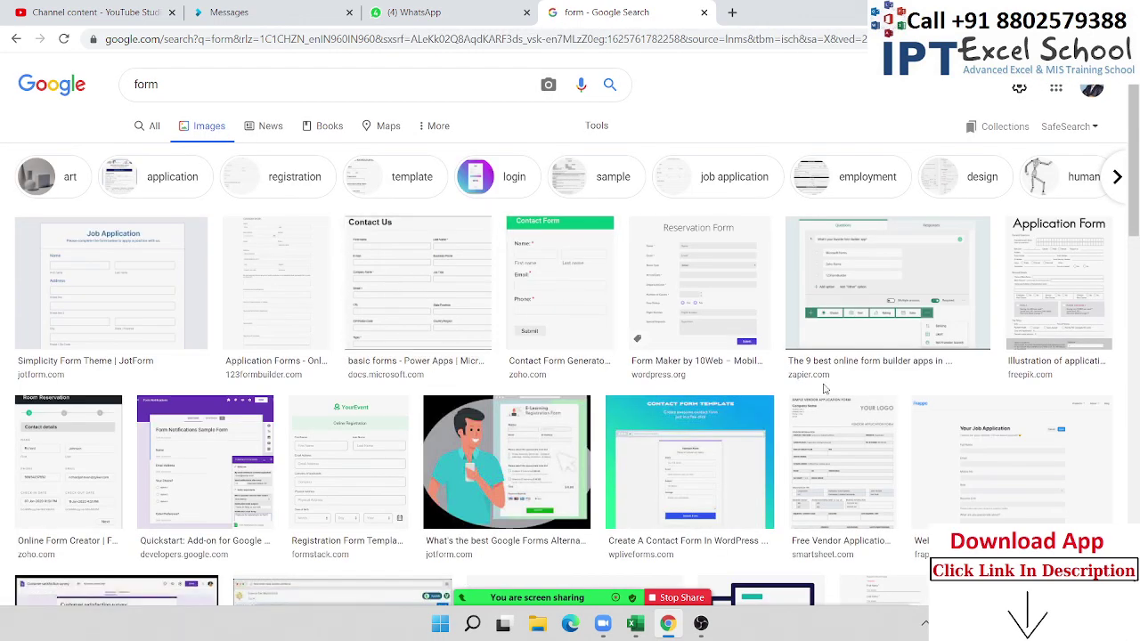
pyautogui.scroll(-3, 908, 440)
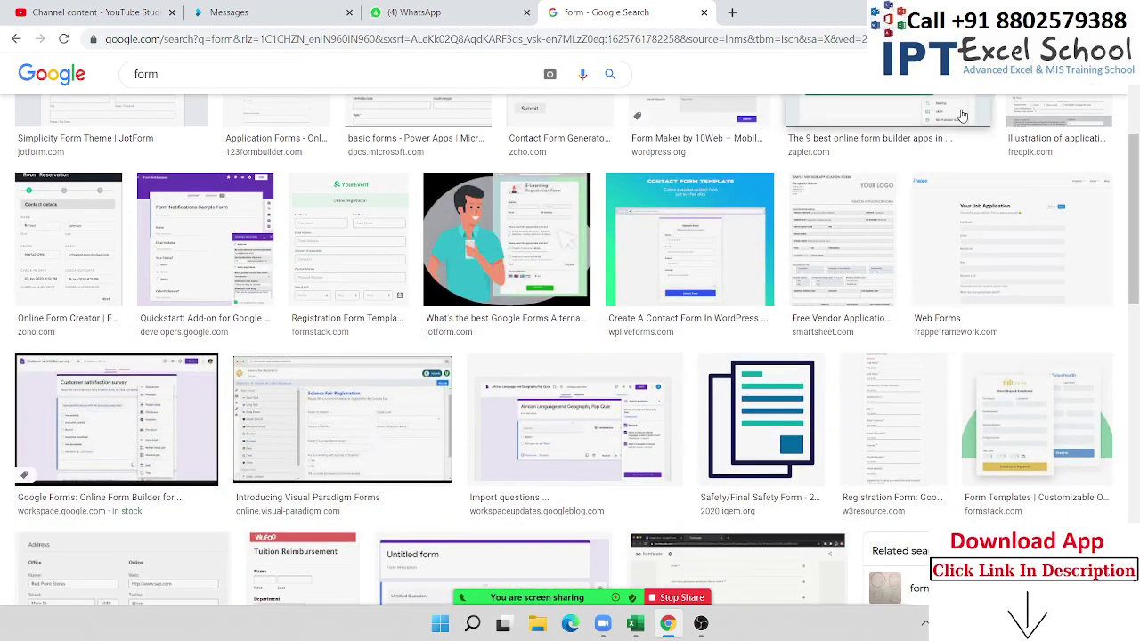
pyautogui.click(378, 20)
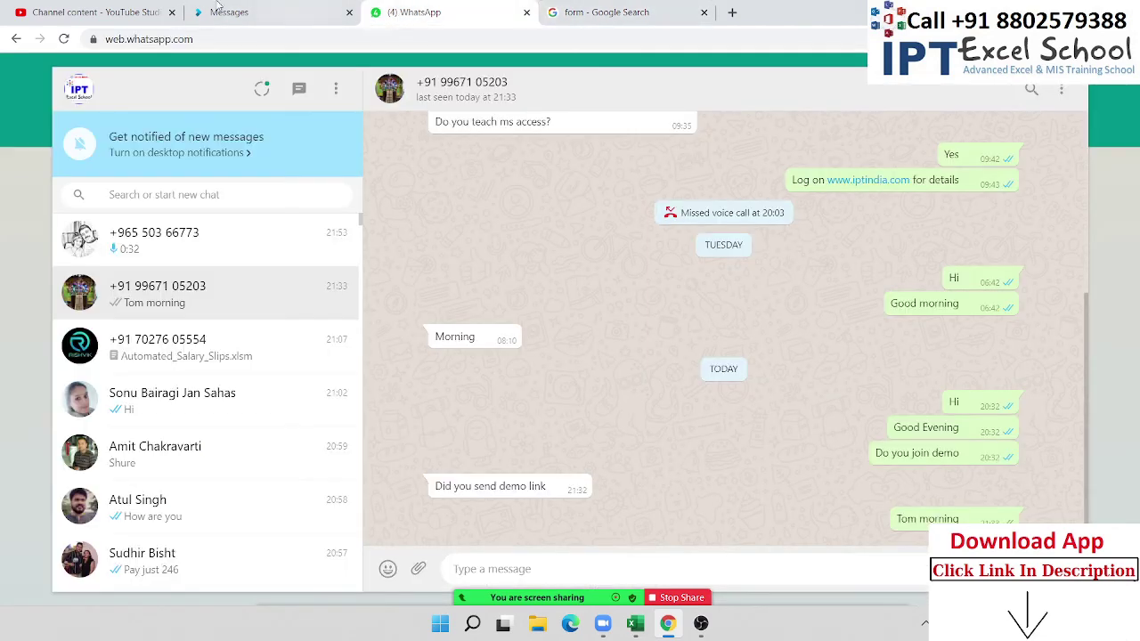